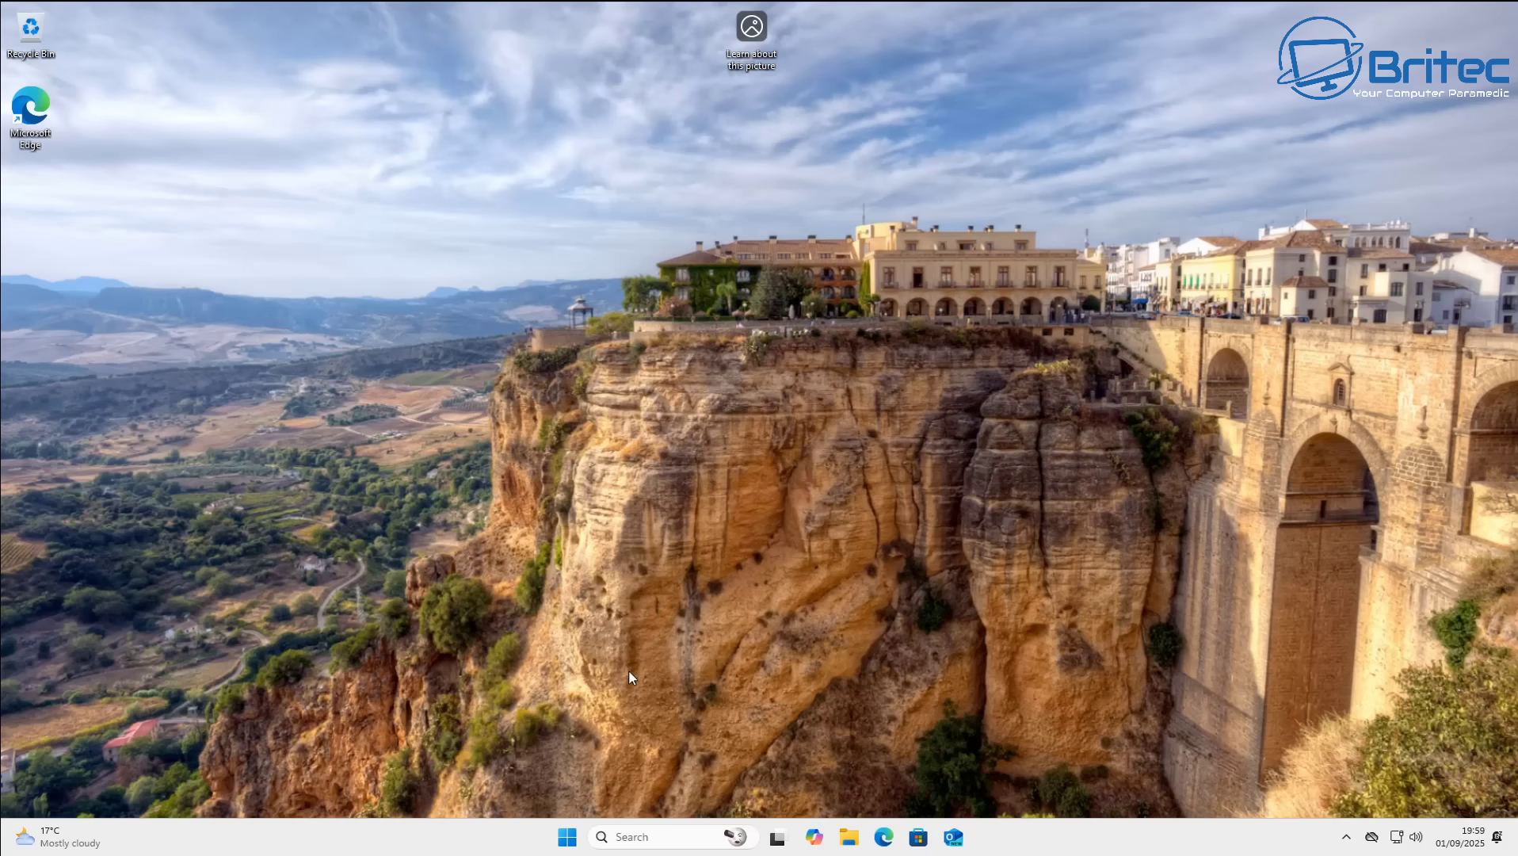
Step: Open the Windows Update page in a maximized Settings window
click(564, 844)
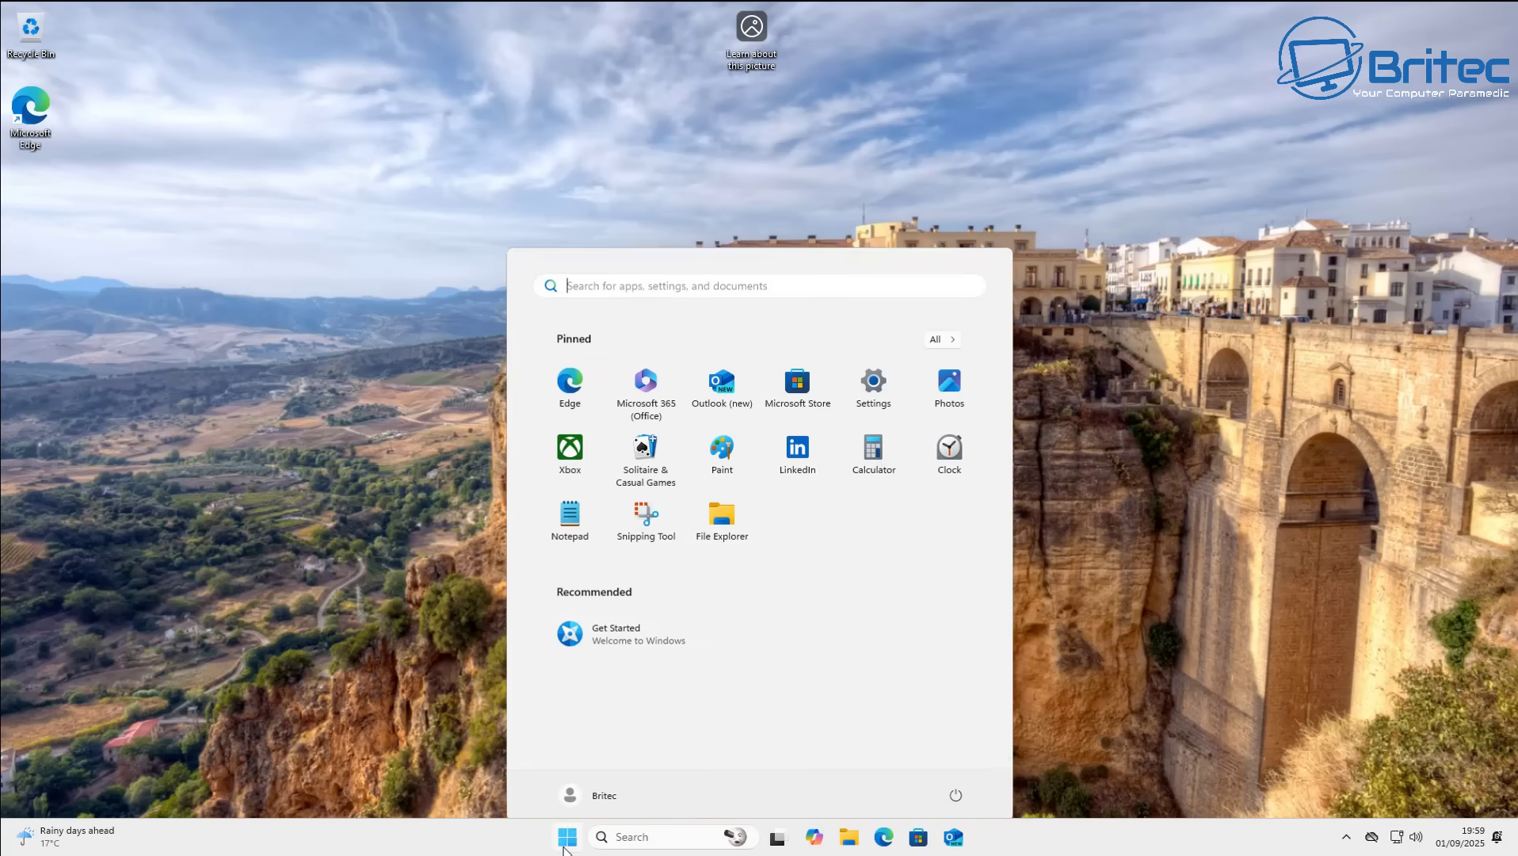
click(872, 373)
double_click(664, 55)
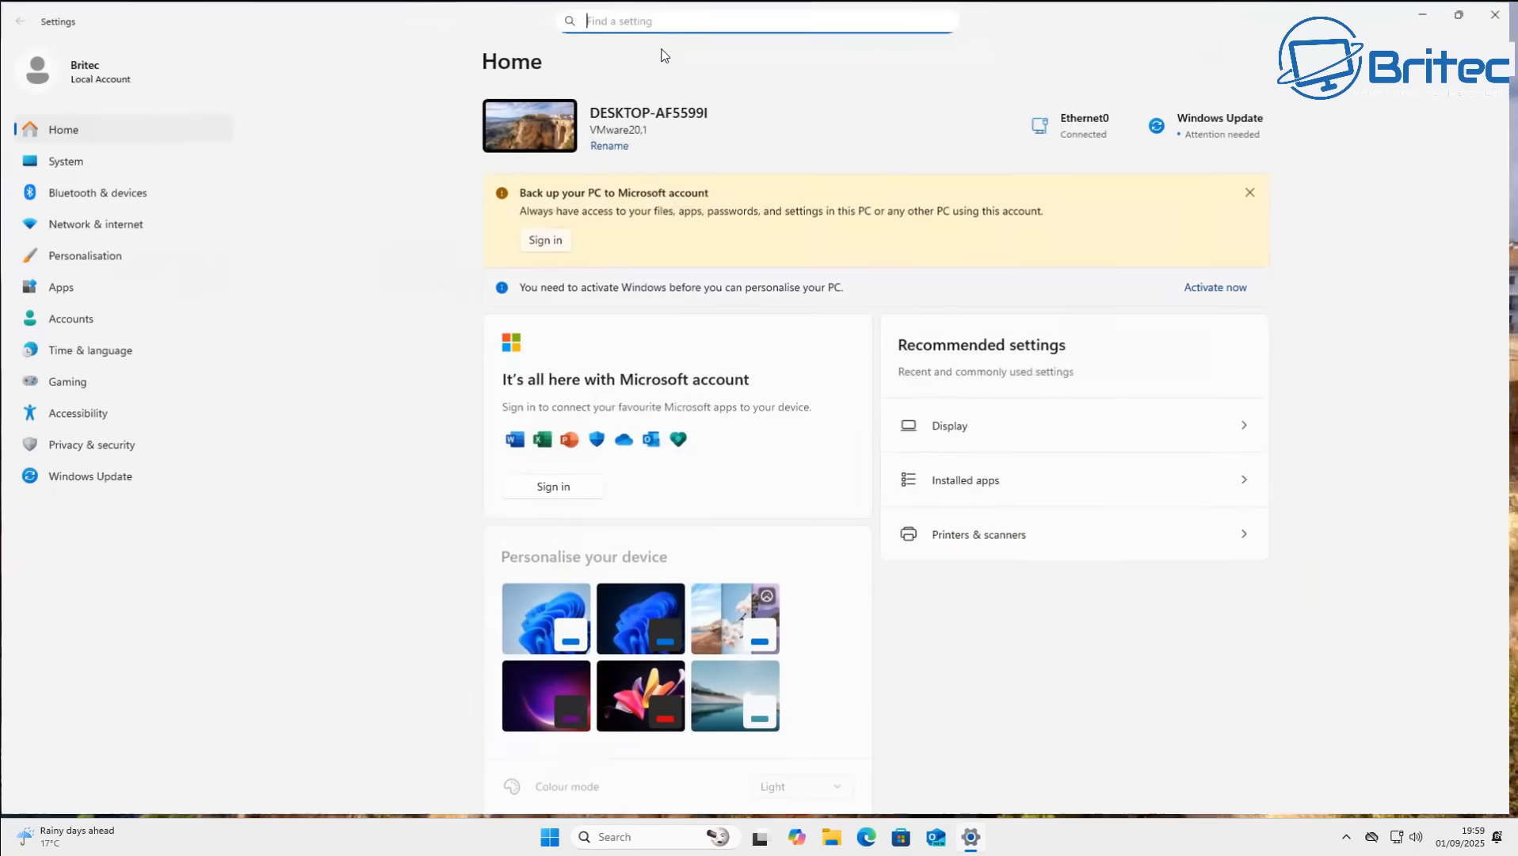
click(89, 484)
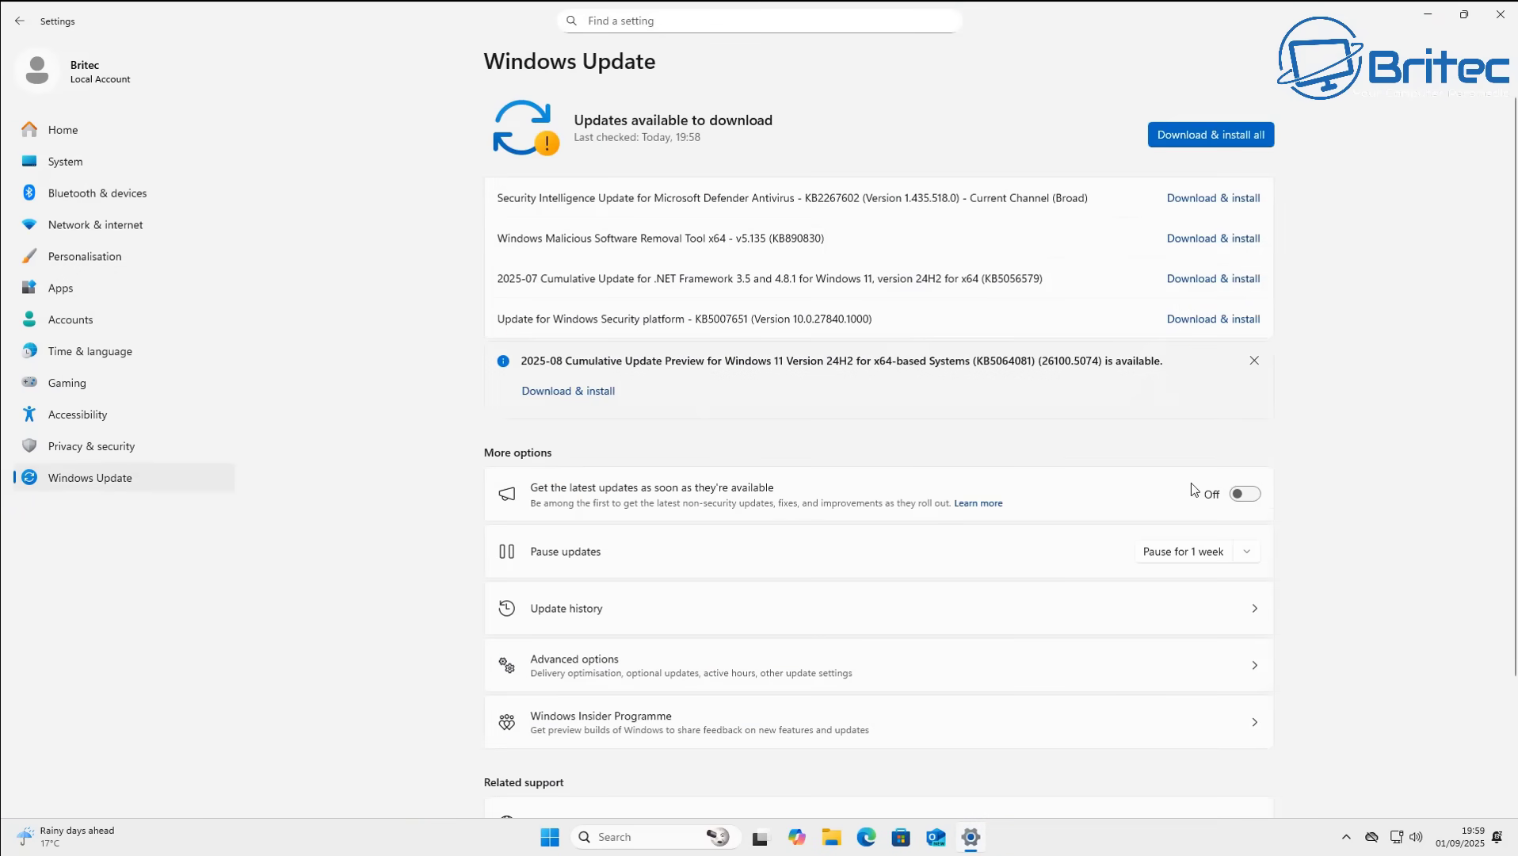
Step: Try a one-week pause of Windows updates extended by 4 weeks, and resume updates
click(1220, 552)
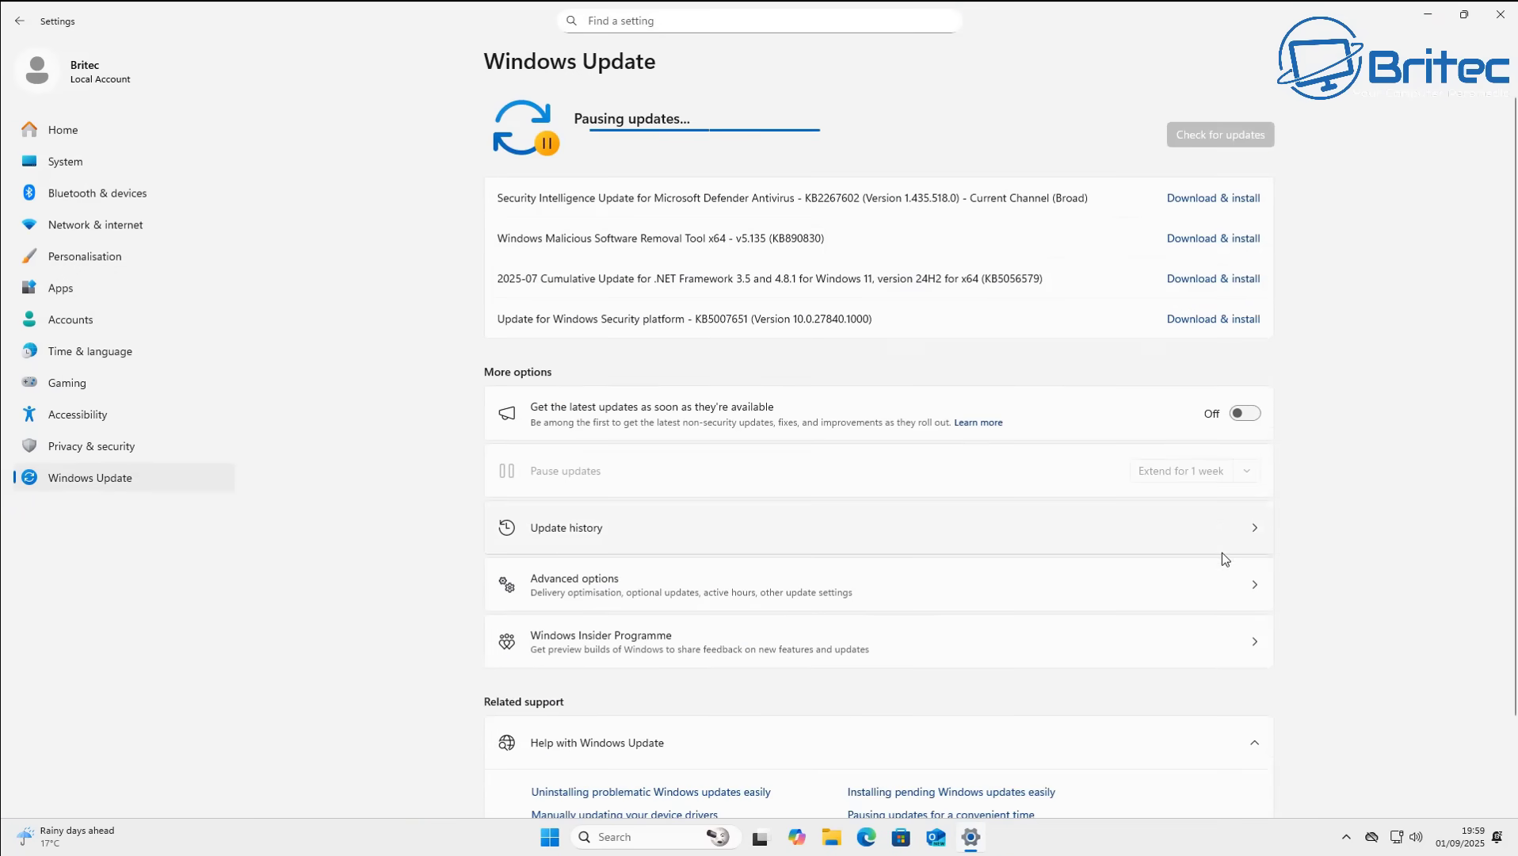
click(1246, 284)
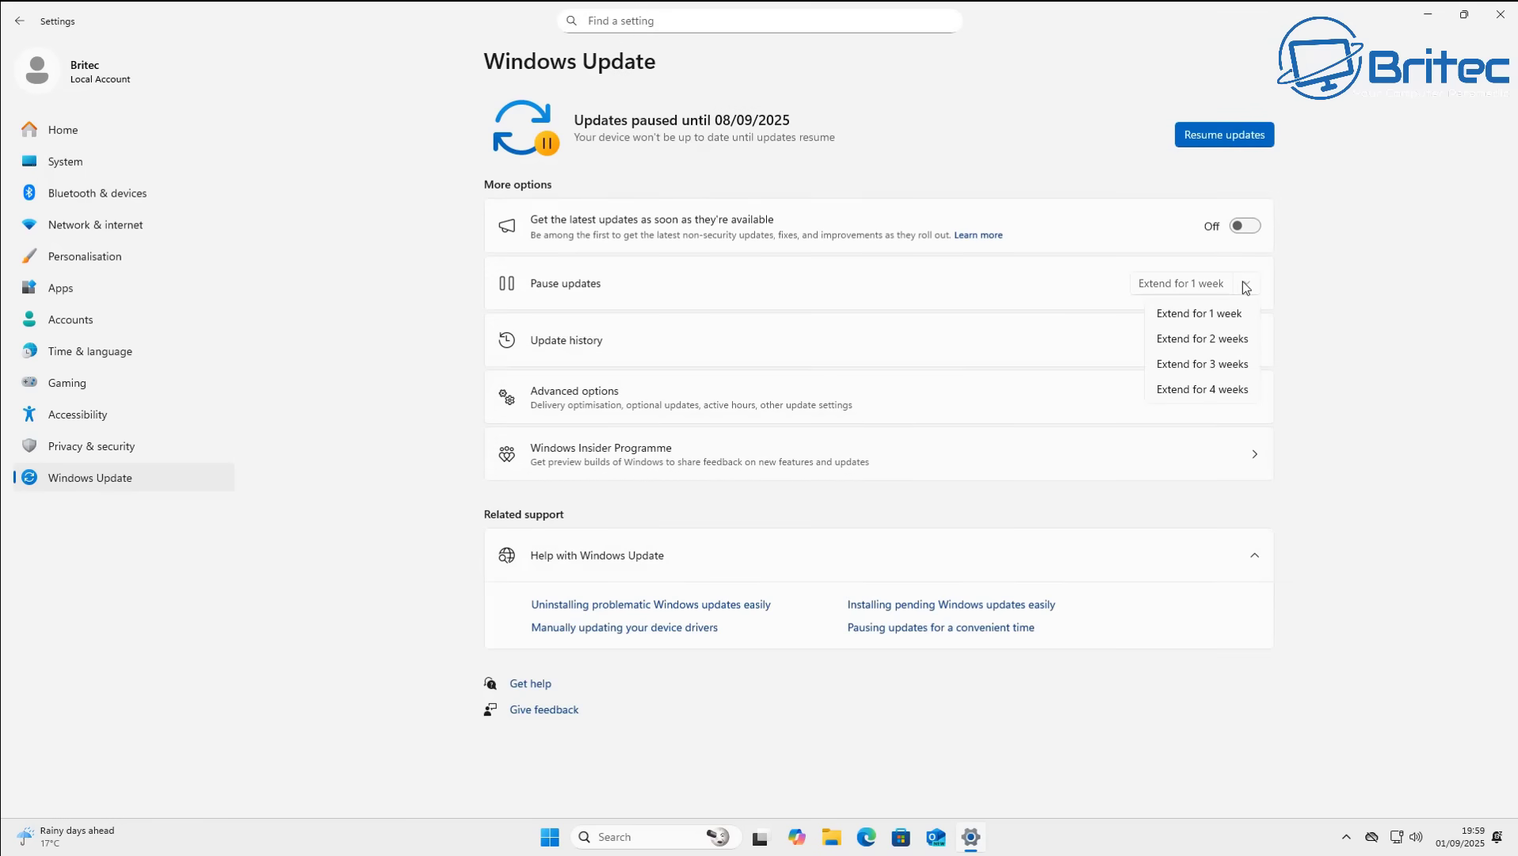
click(1231, 394)
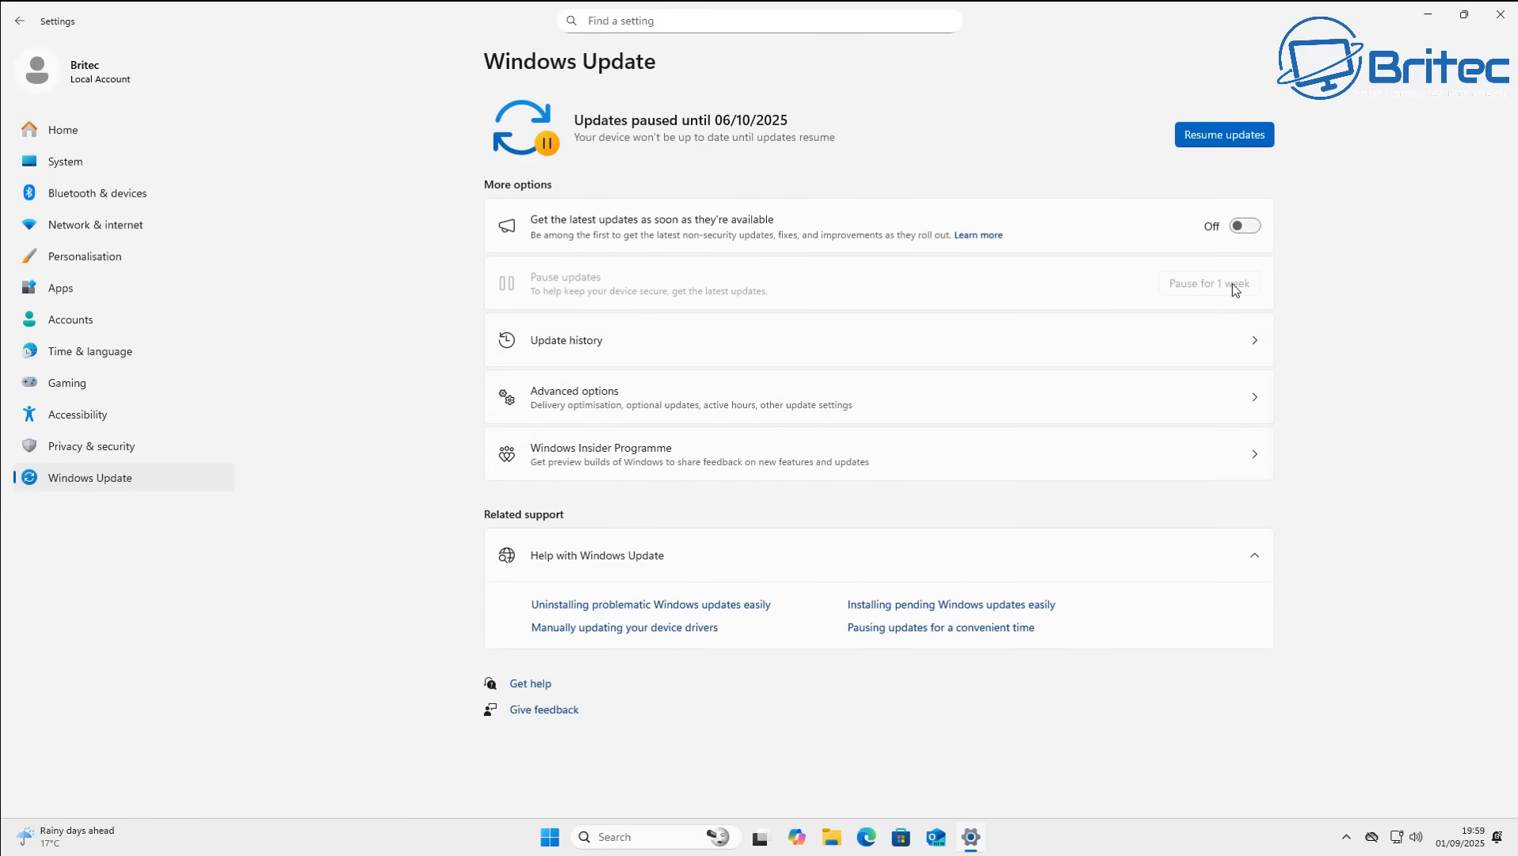
click(1228, 136)
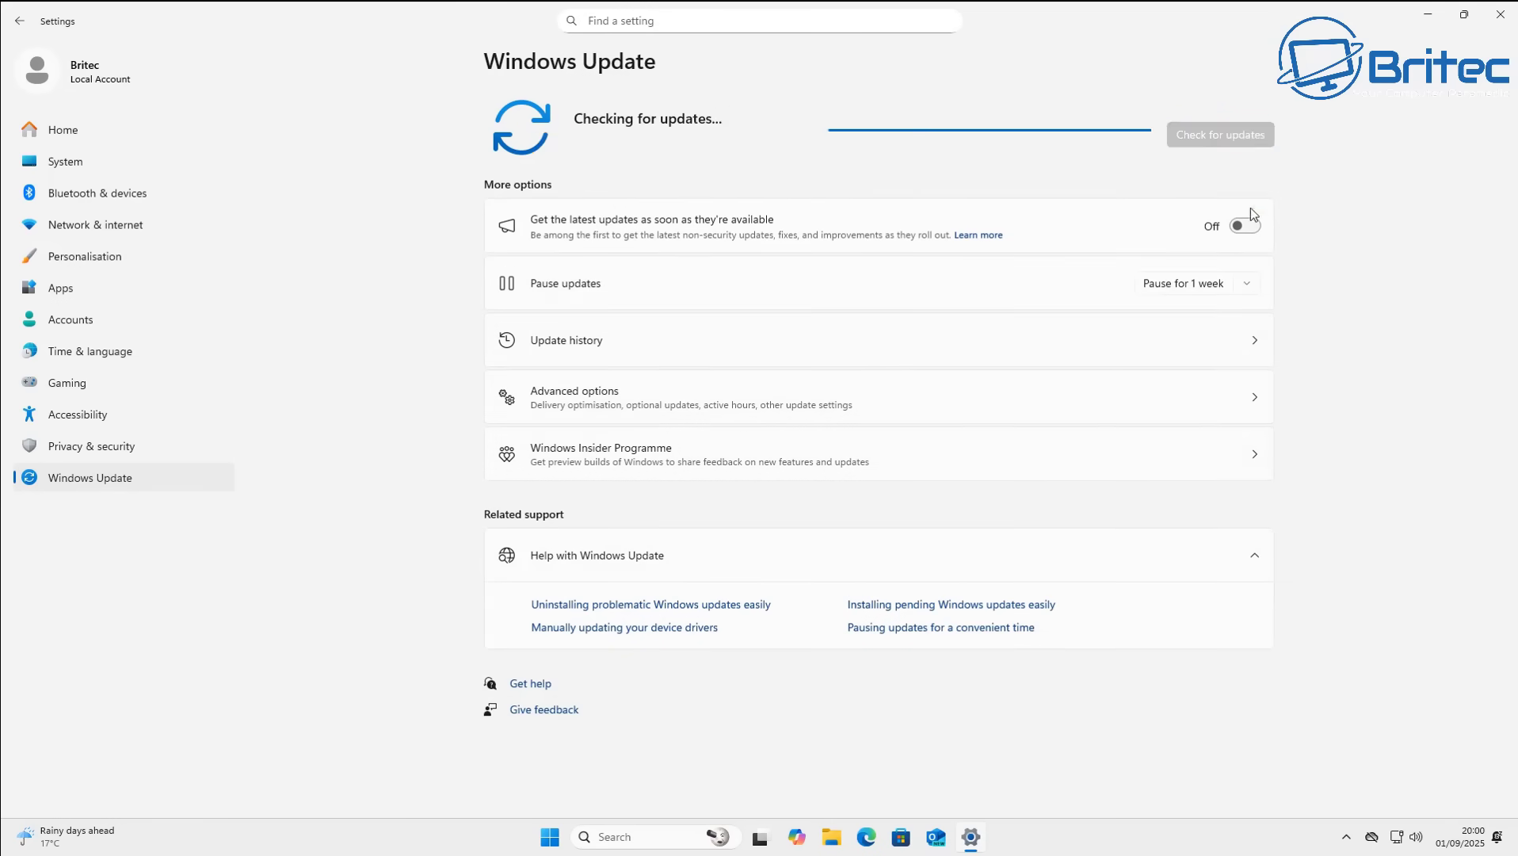
Step: Pause Windows updates for 5 weeks
click(1249, 286)
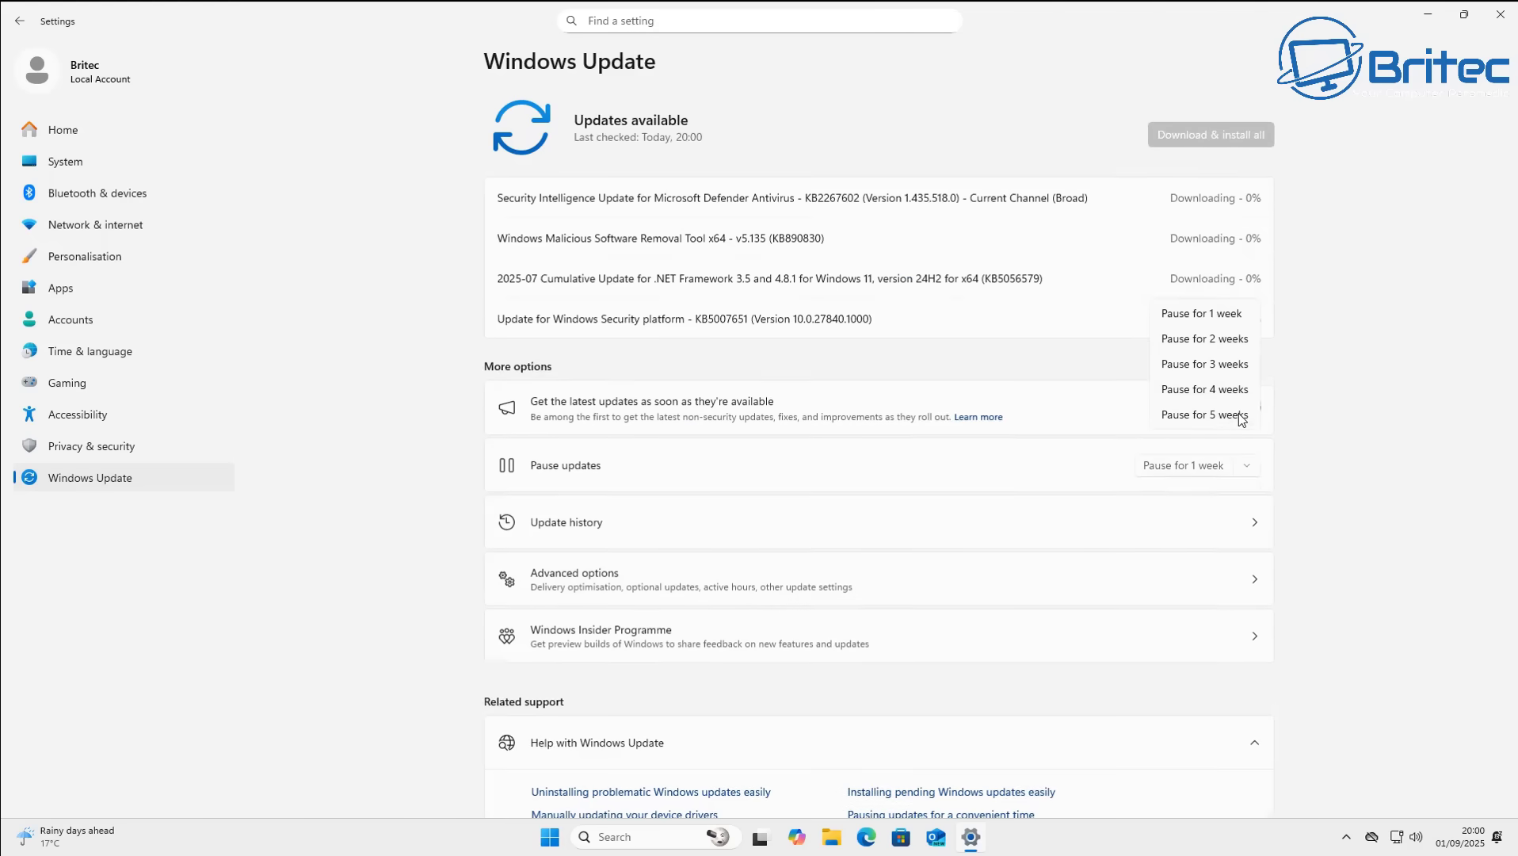
click(1206, 414)
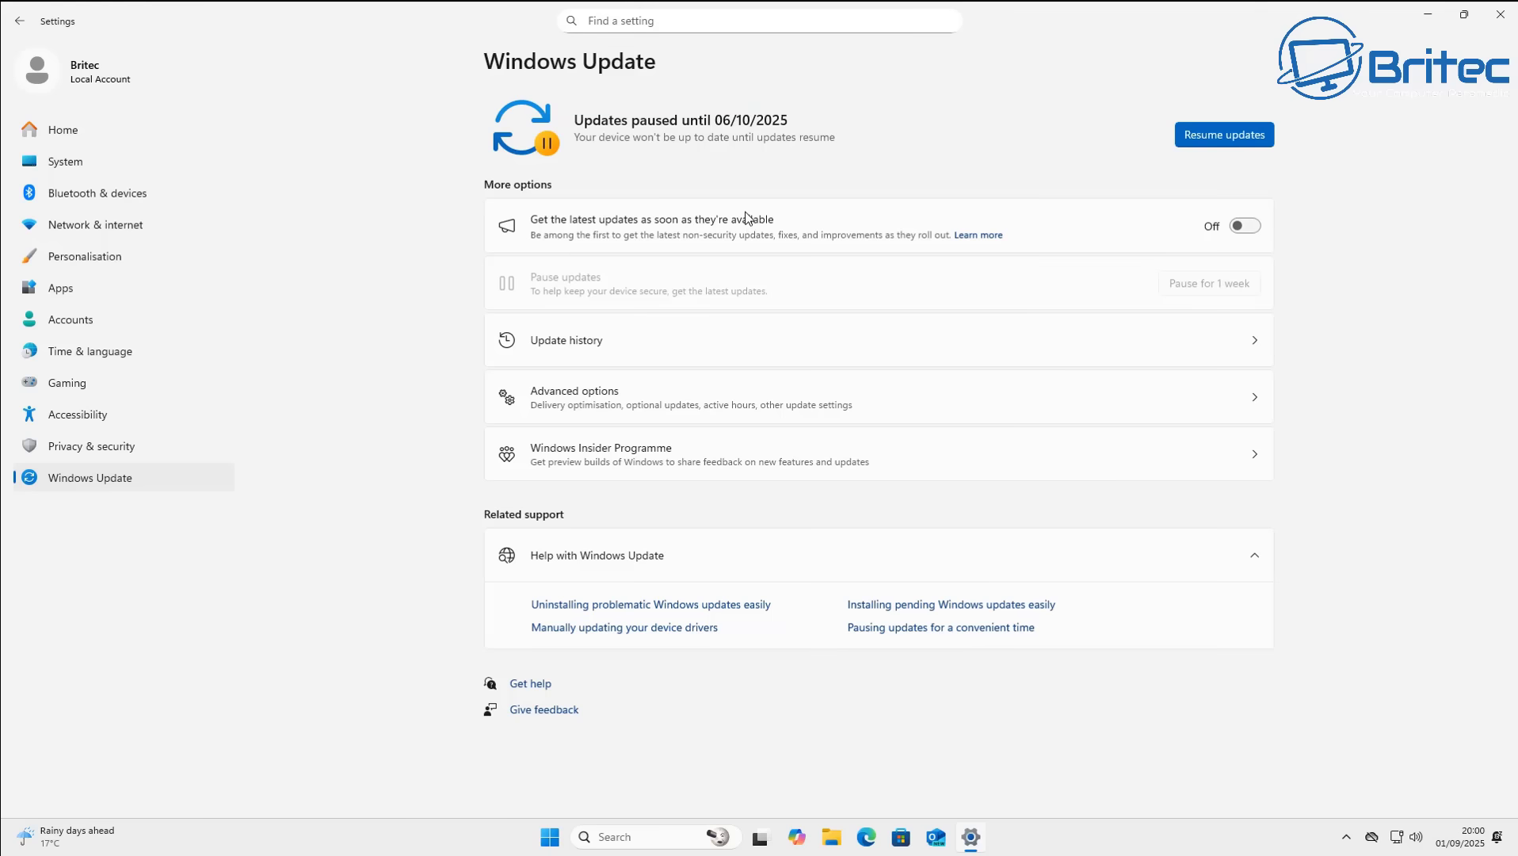
Step: Examine the update history for the 2025-08 cumulative update KB5063878, and minimize Settings
click(651, 351)
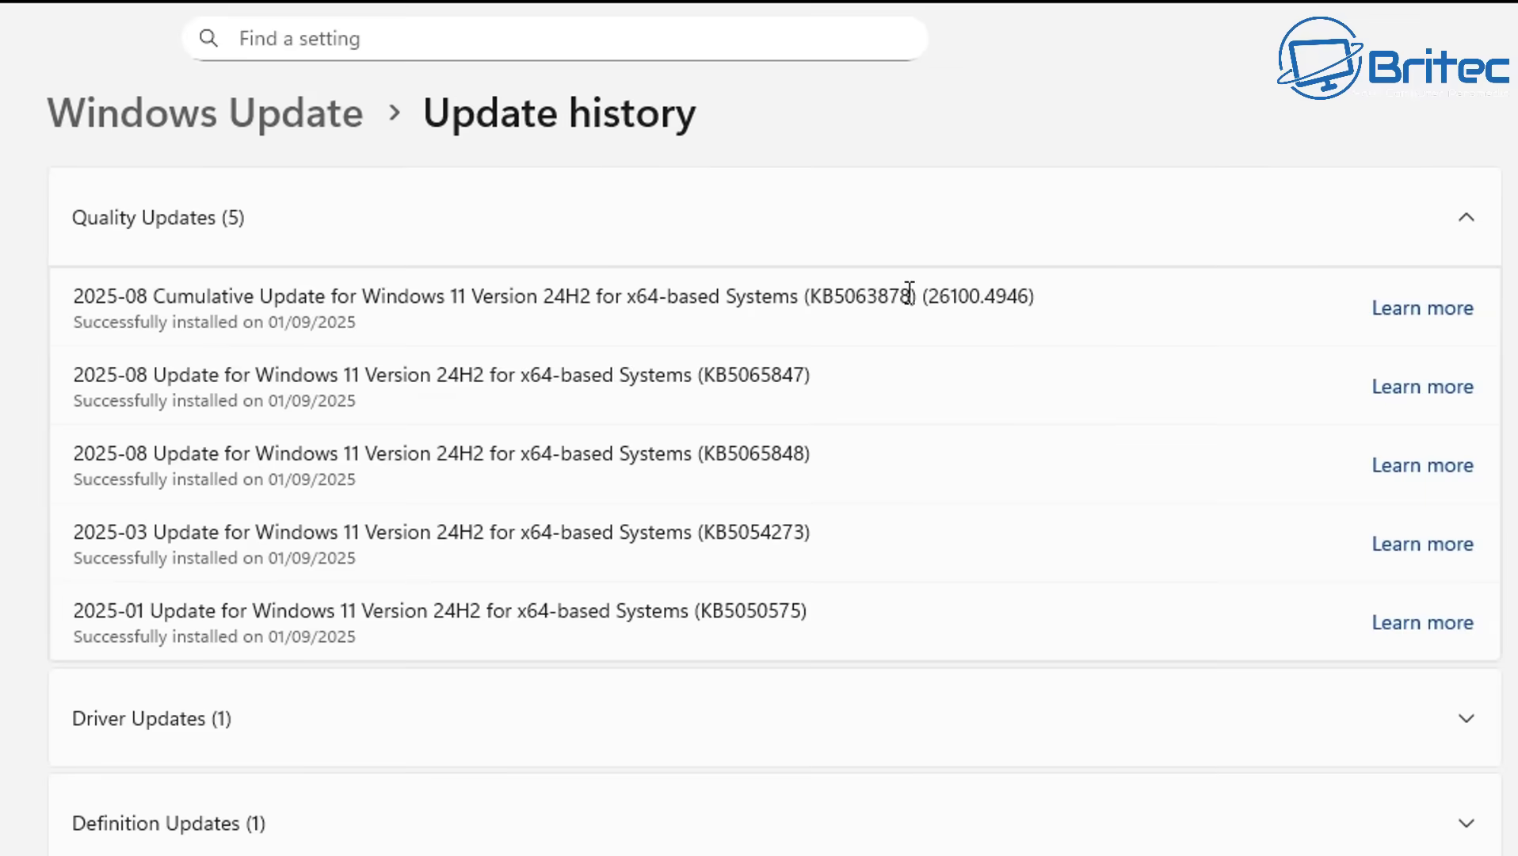
drag(911, 293, 811, 295)
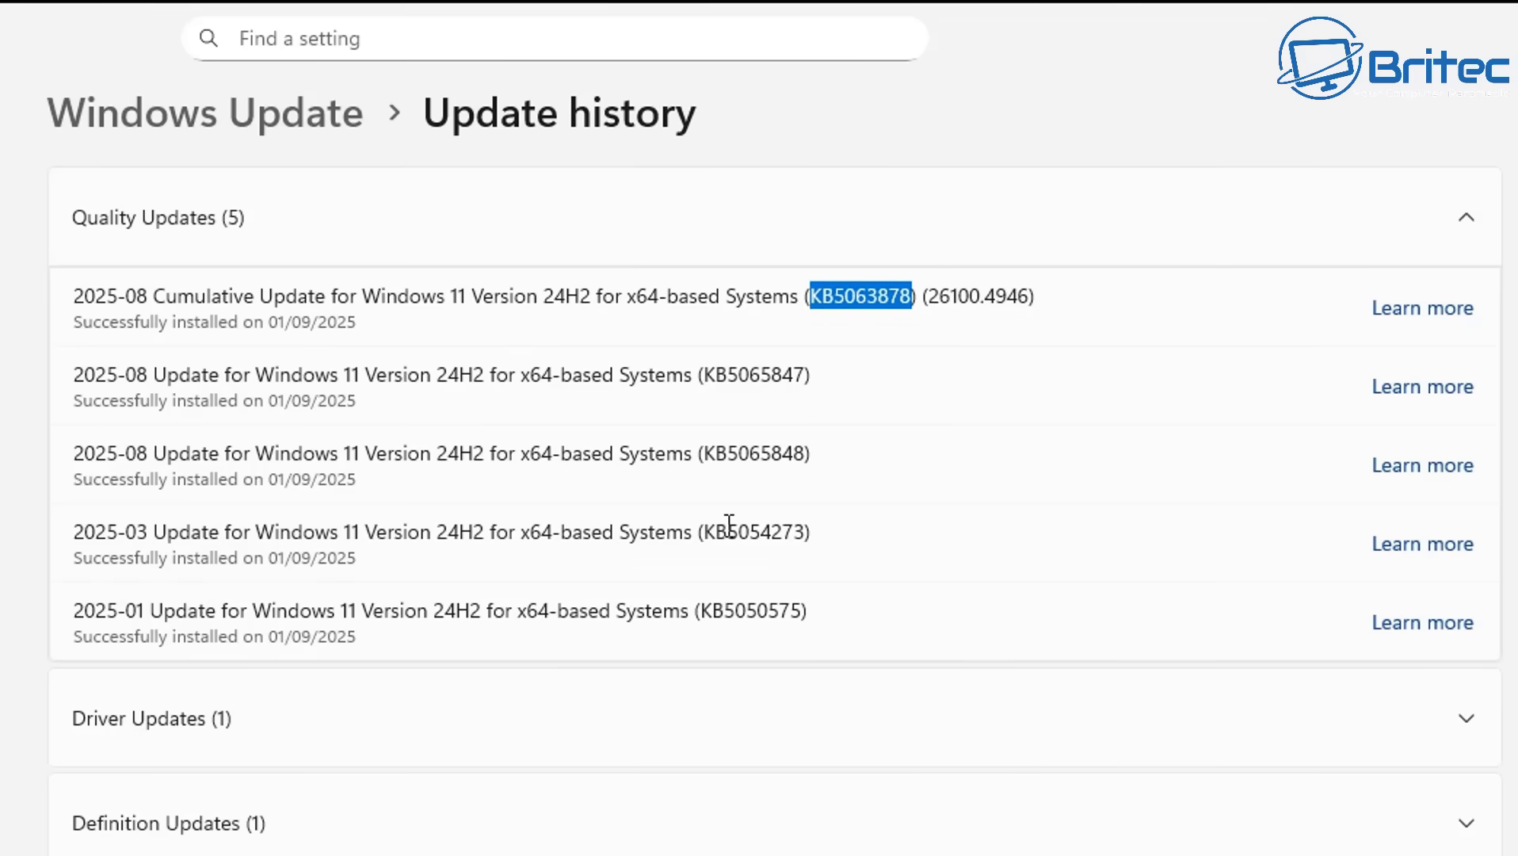
click(784, 298)
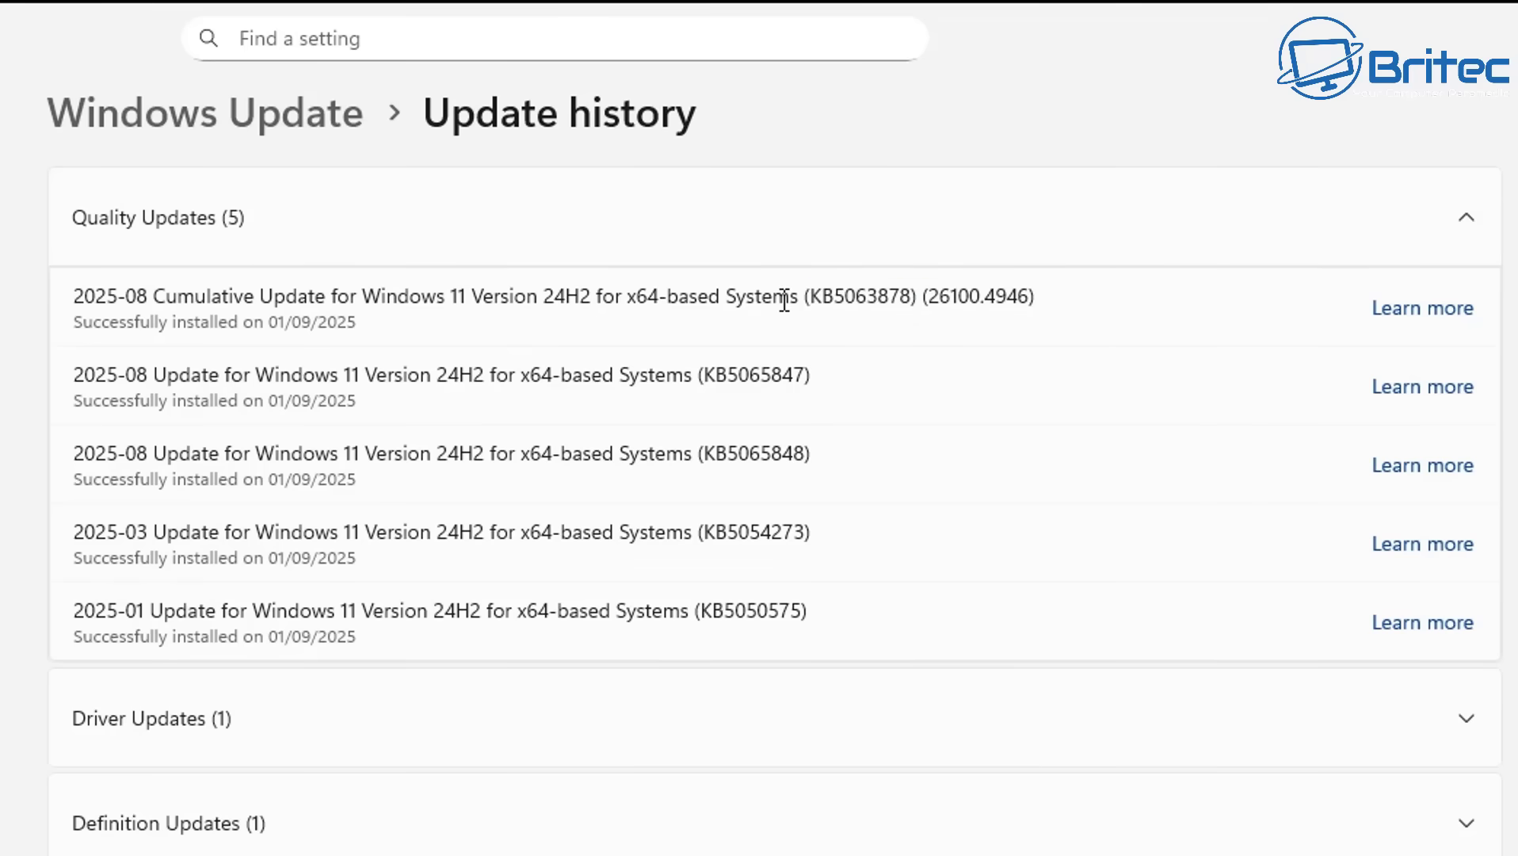
drag(1071, 305, 49, 288)
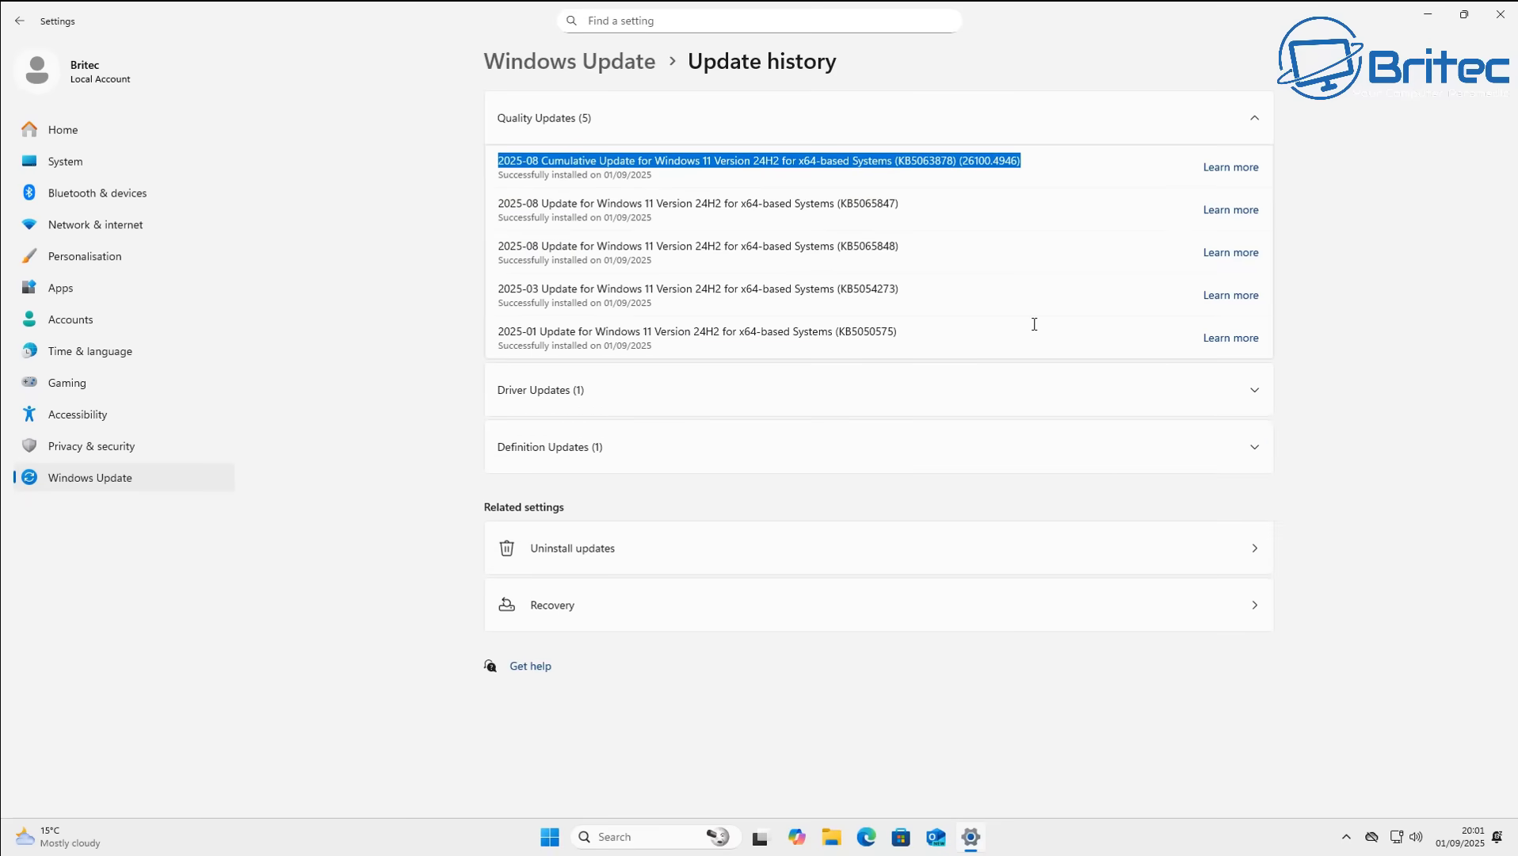
click(1414, 420)
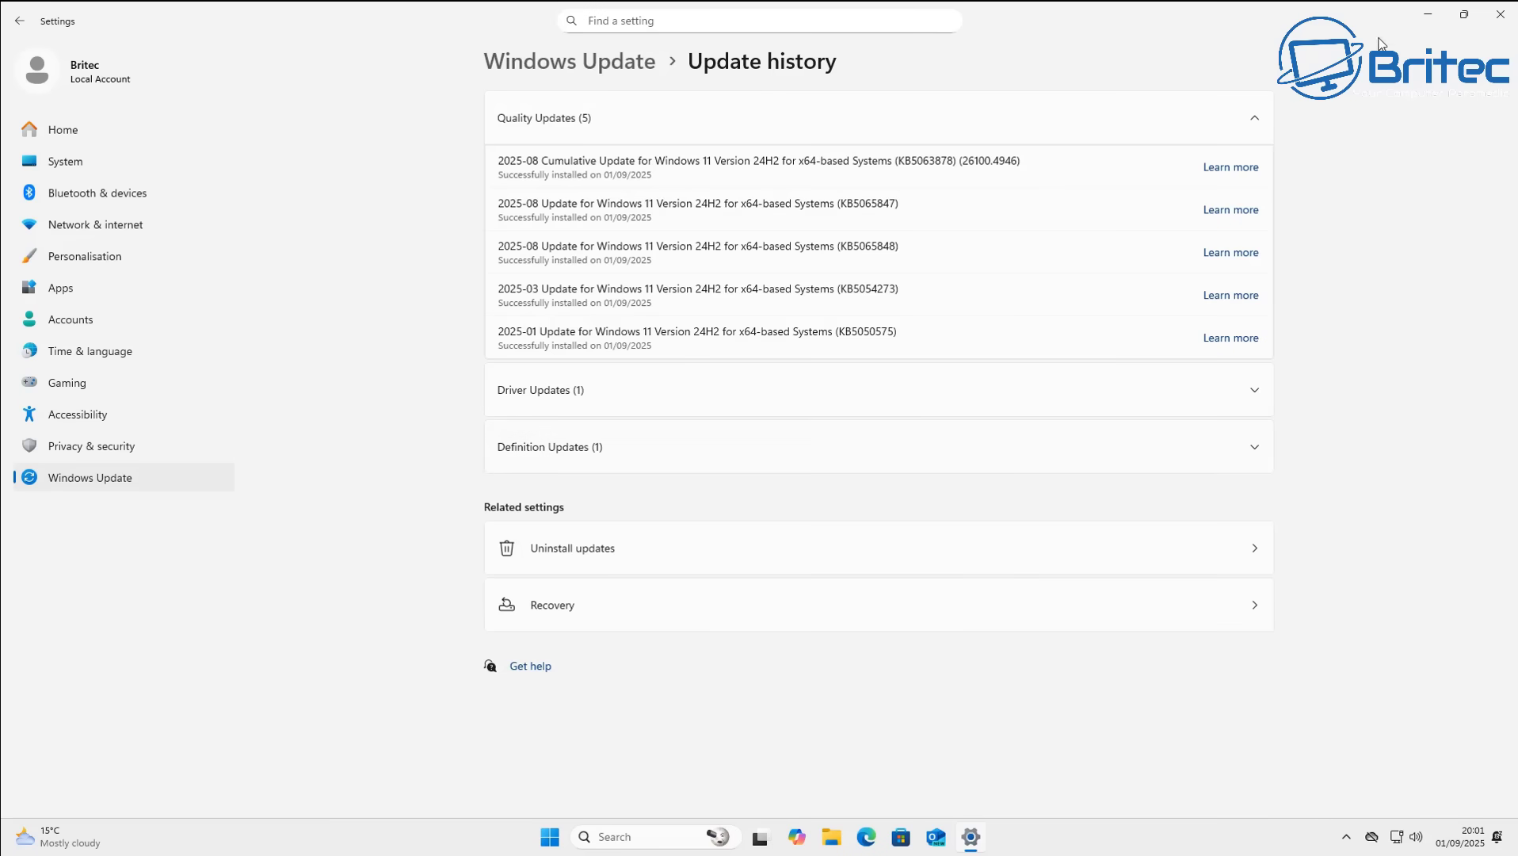
click(1428, 14)
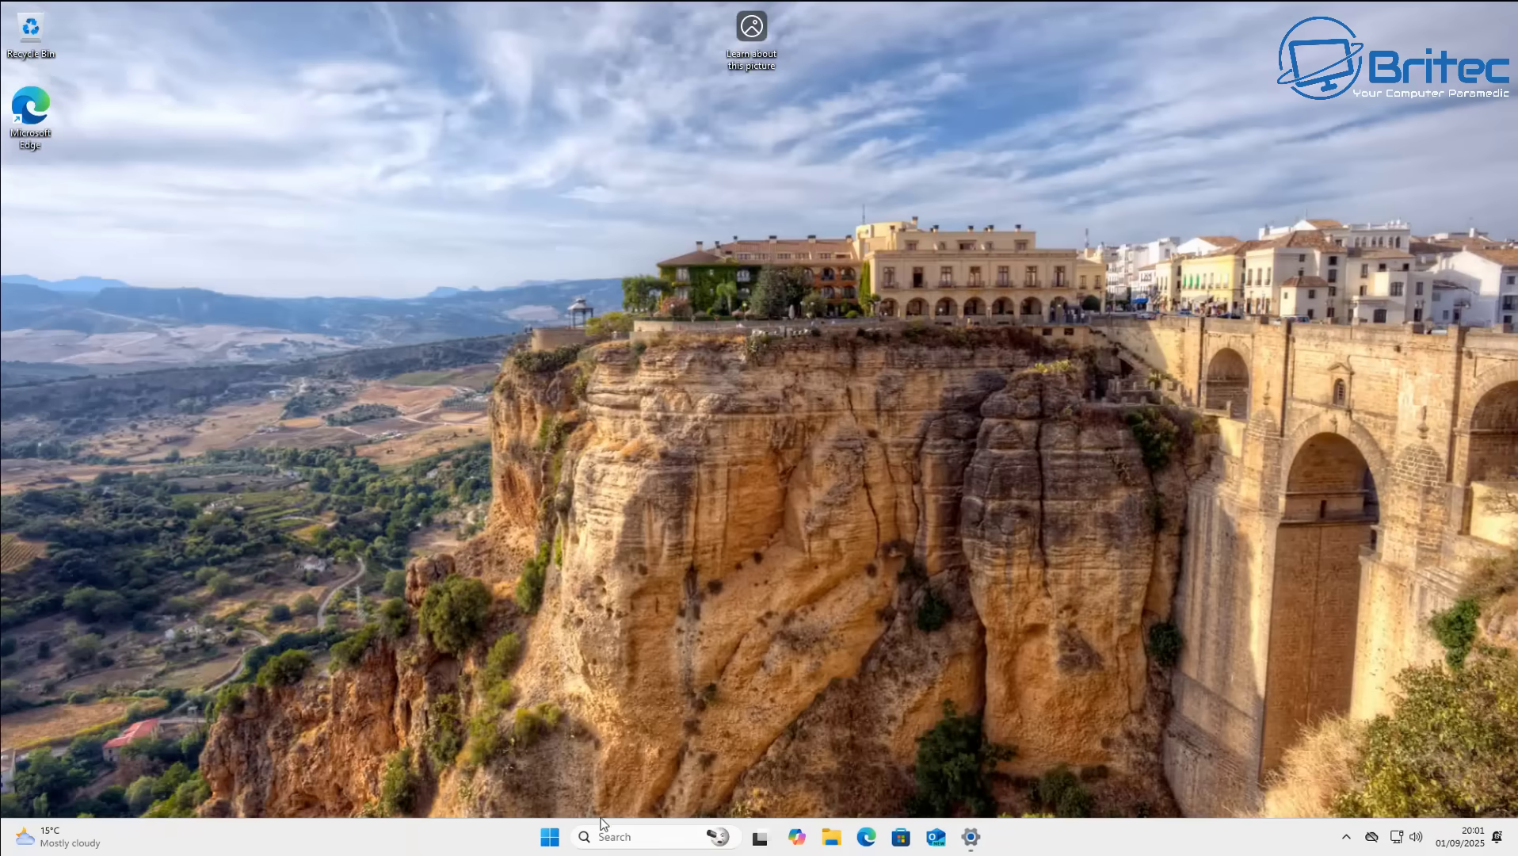
Step: Search Windows for "restore" and open the Create a restore point settings
click(551, 837)
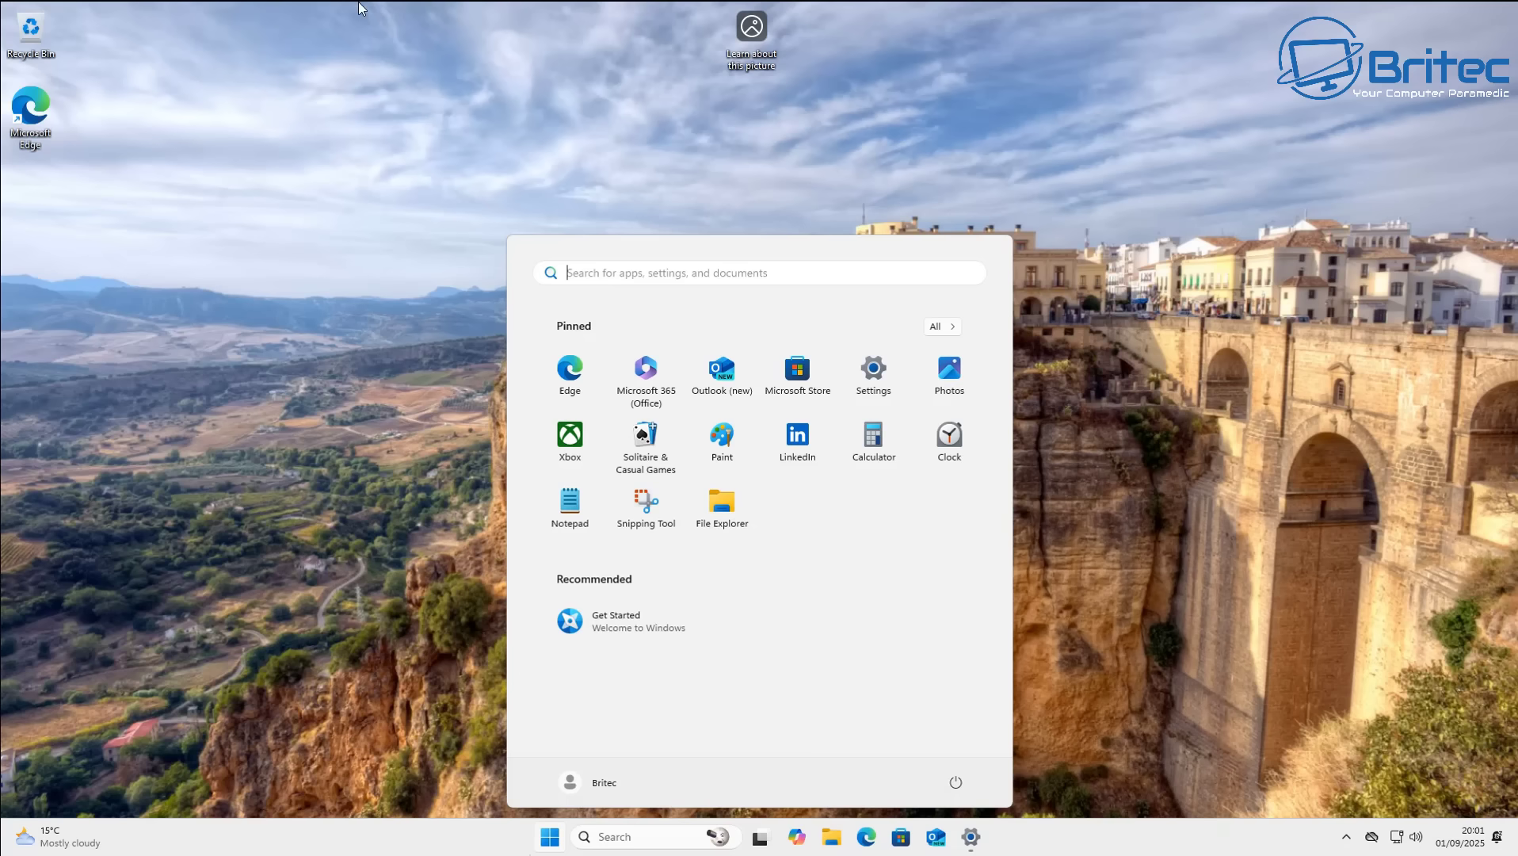
text(r)
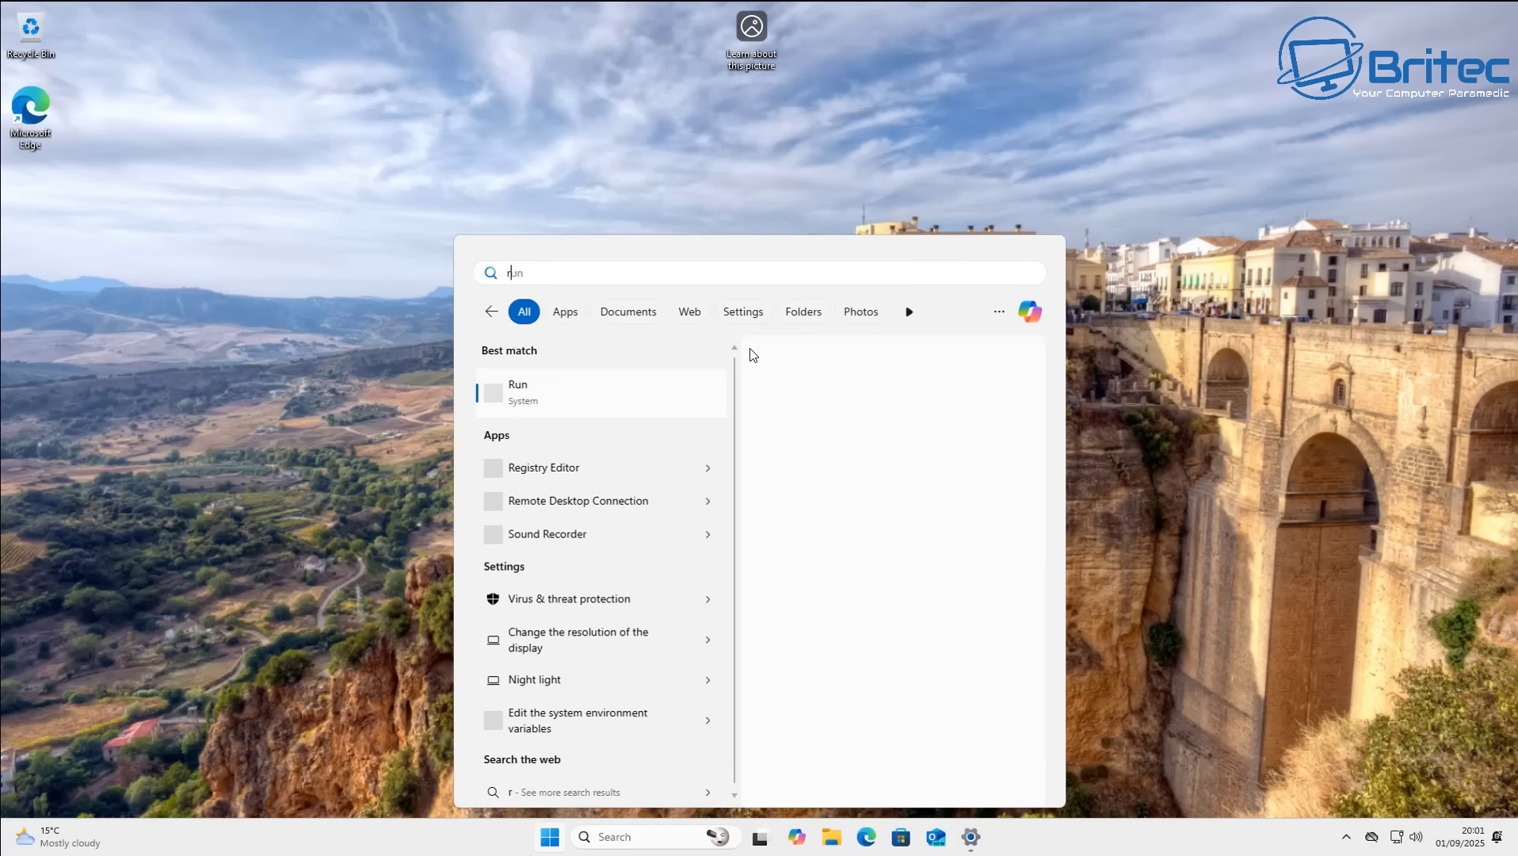
text(estore)
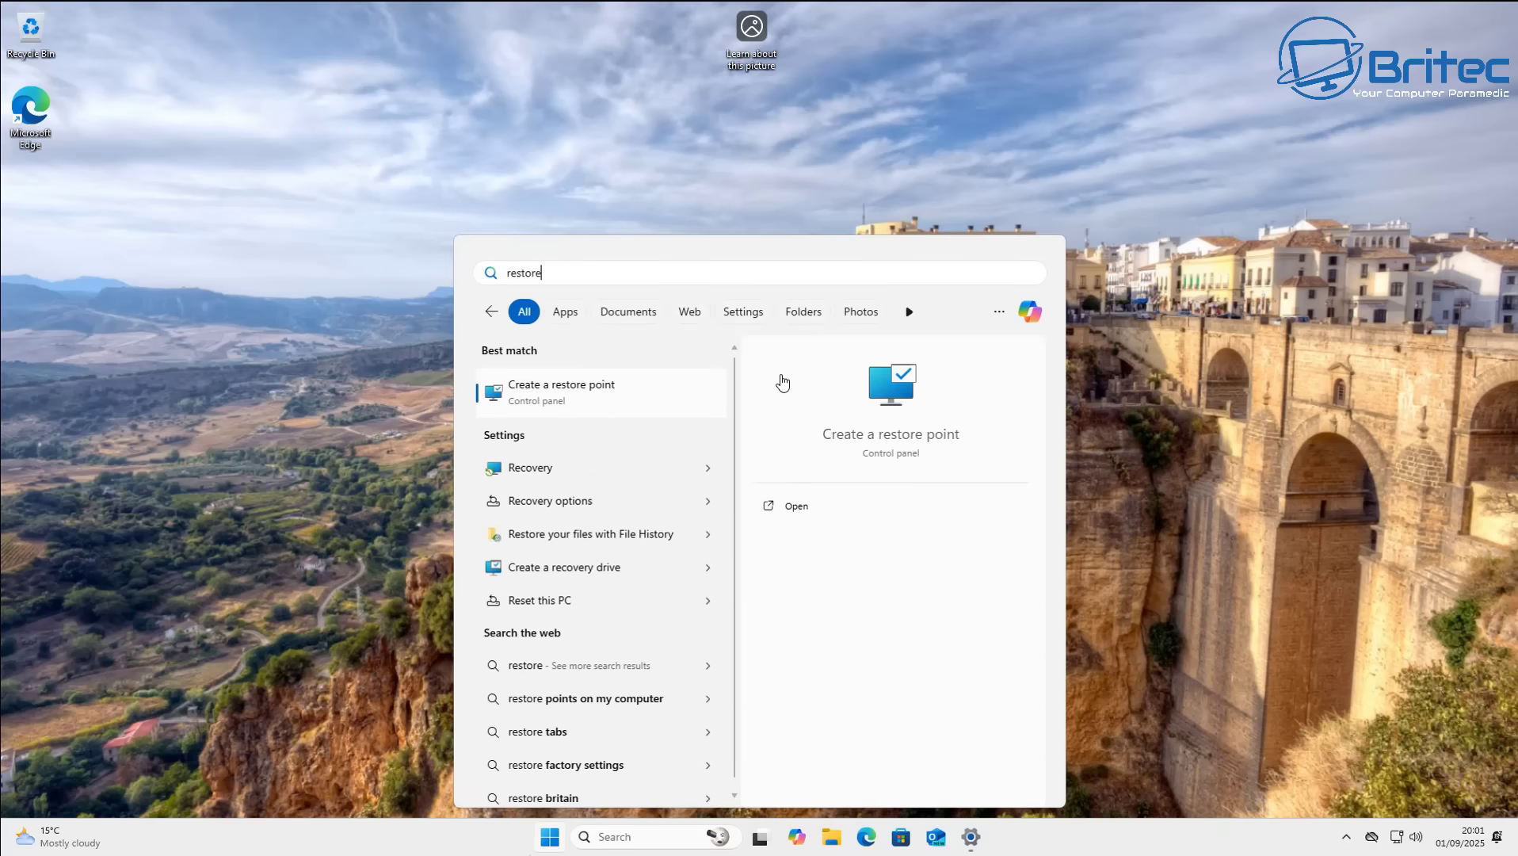
click(606, 388)
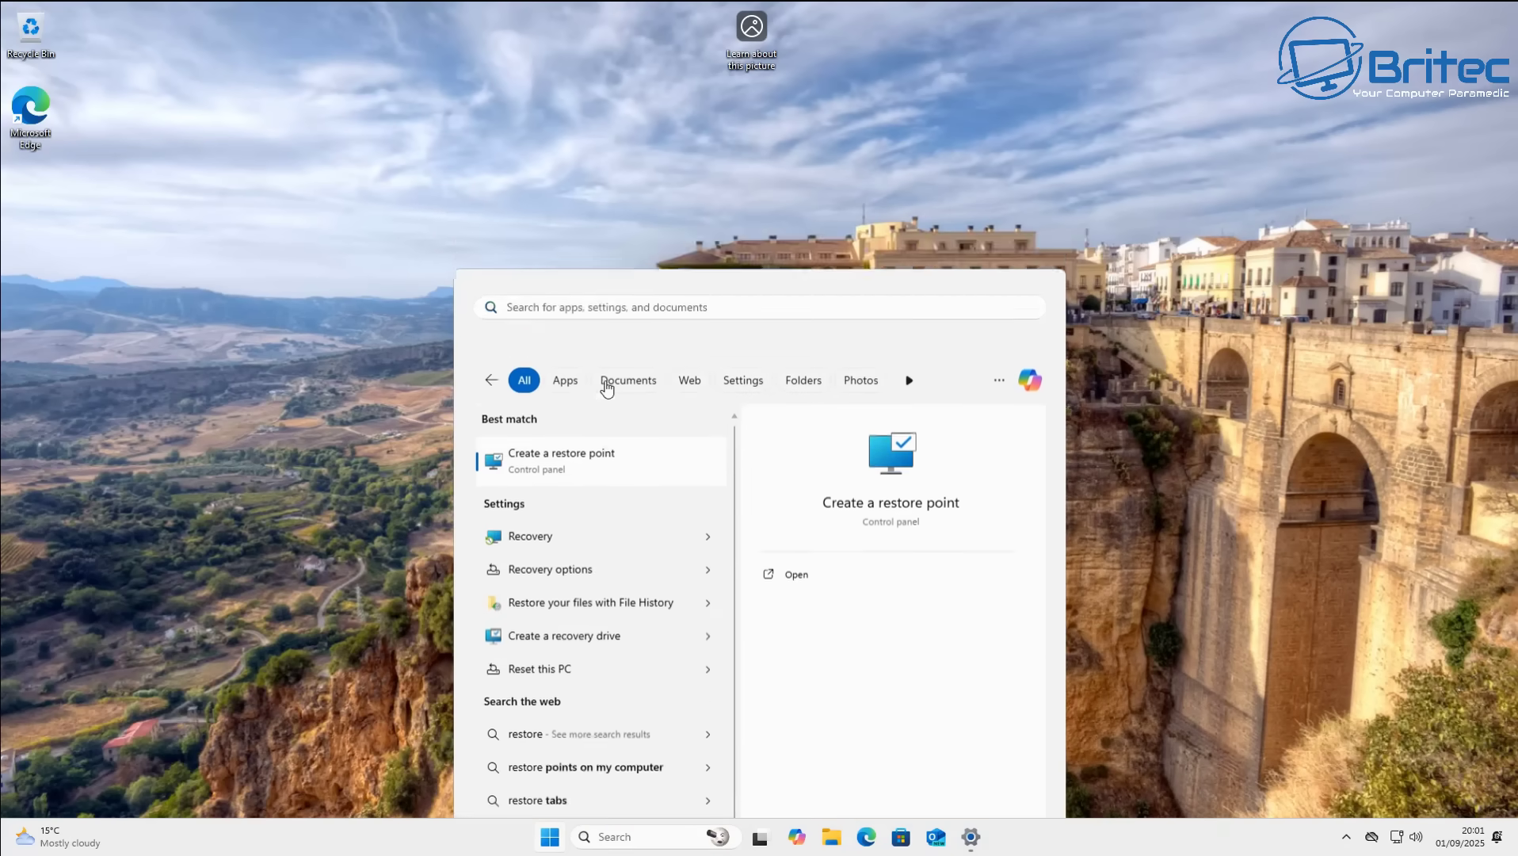
drag(237, 88, 749, 214)
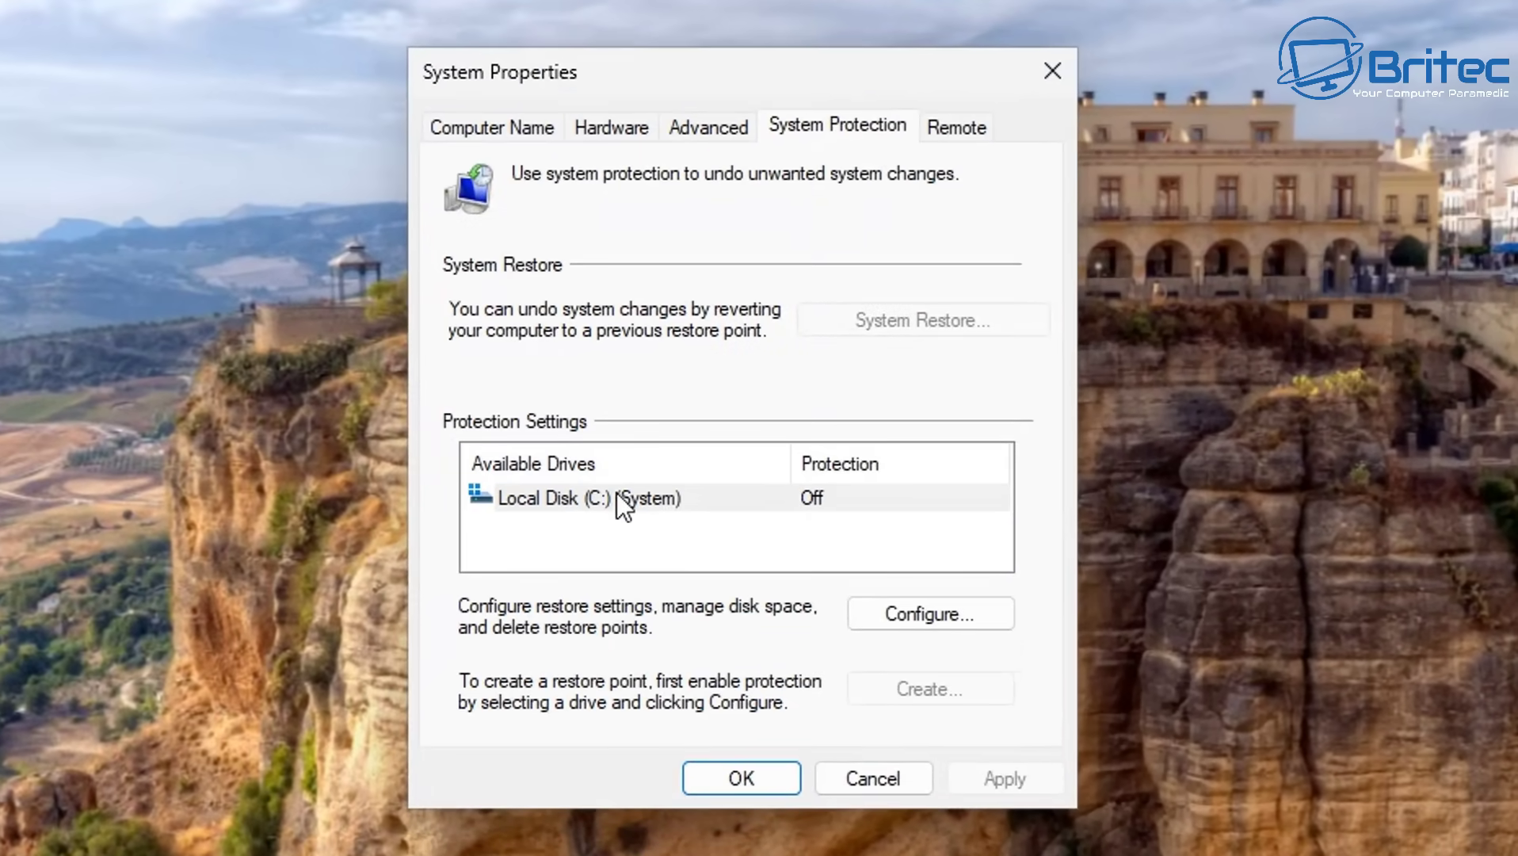
Step: Turn on system protection for Local Disk (C:) with the maximum disk usage set to 3% (2.98 GB)
click(616, 494)
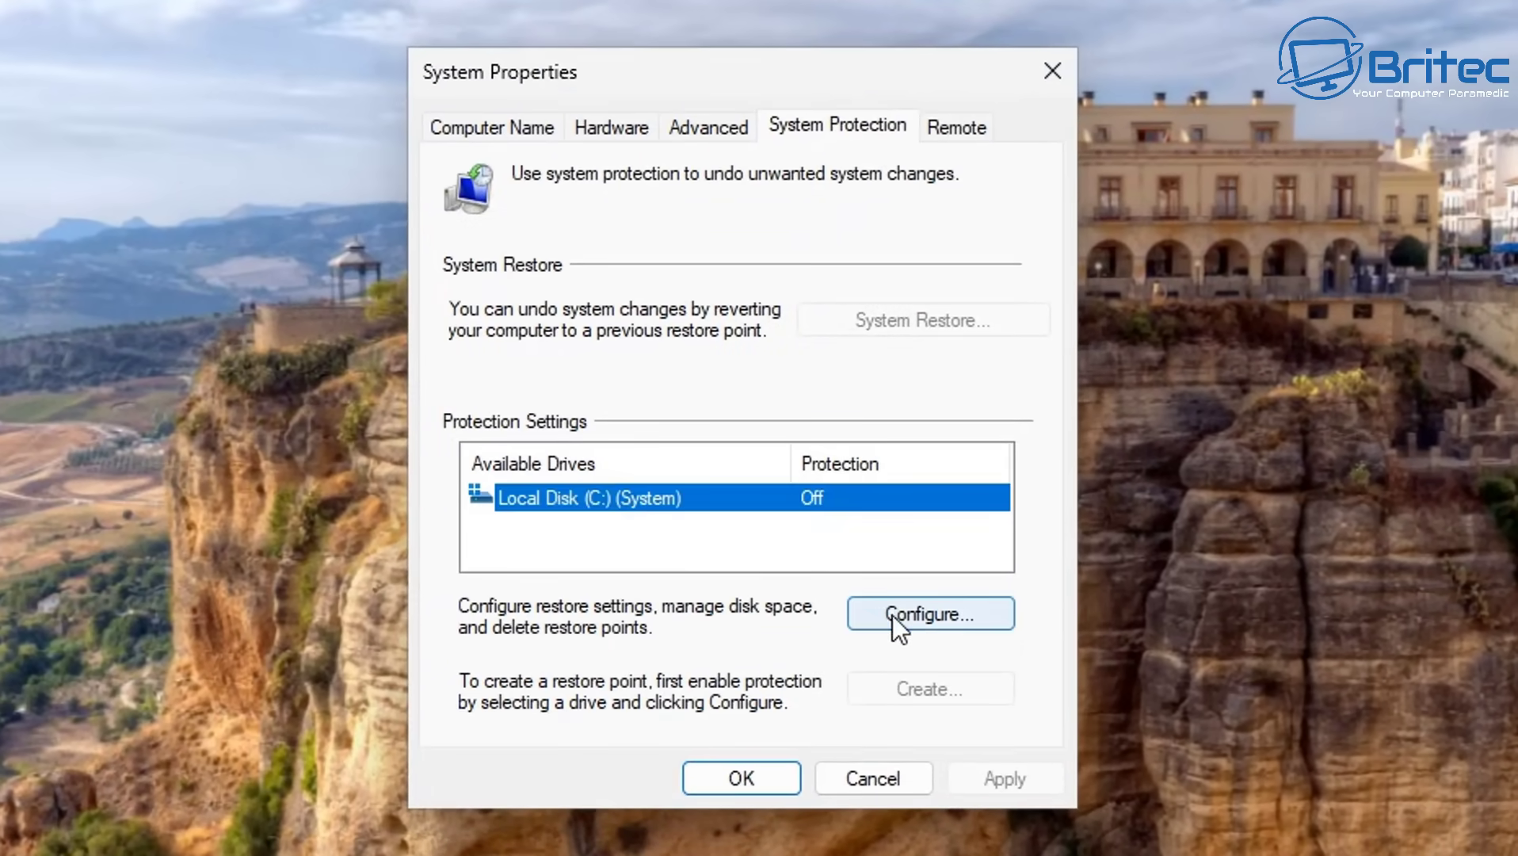
click(906, 606)
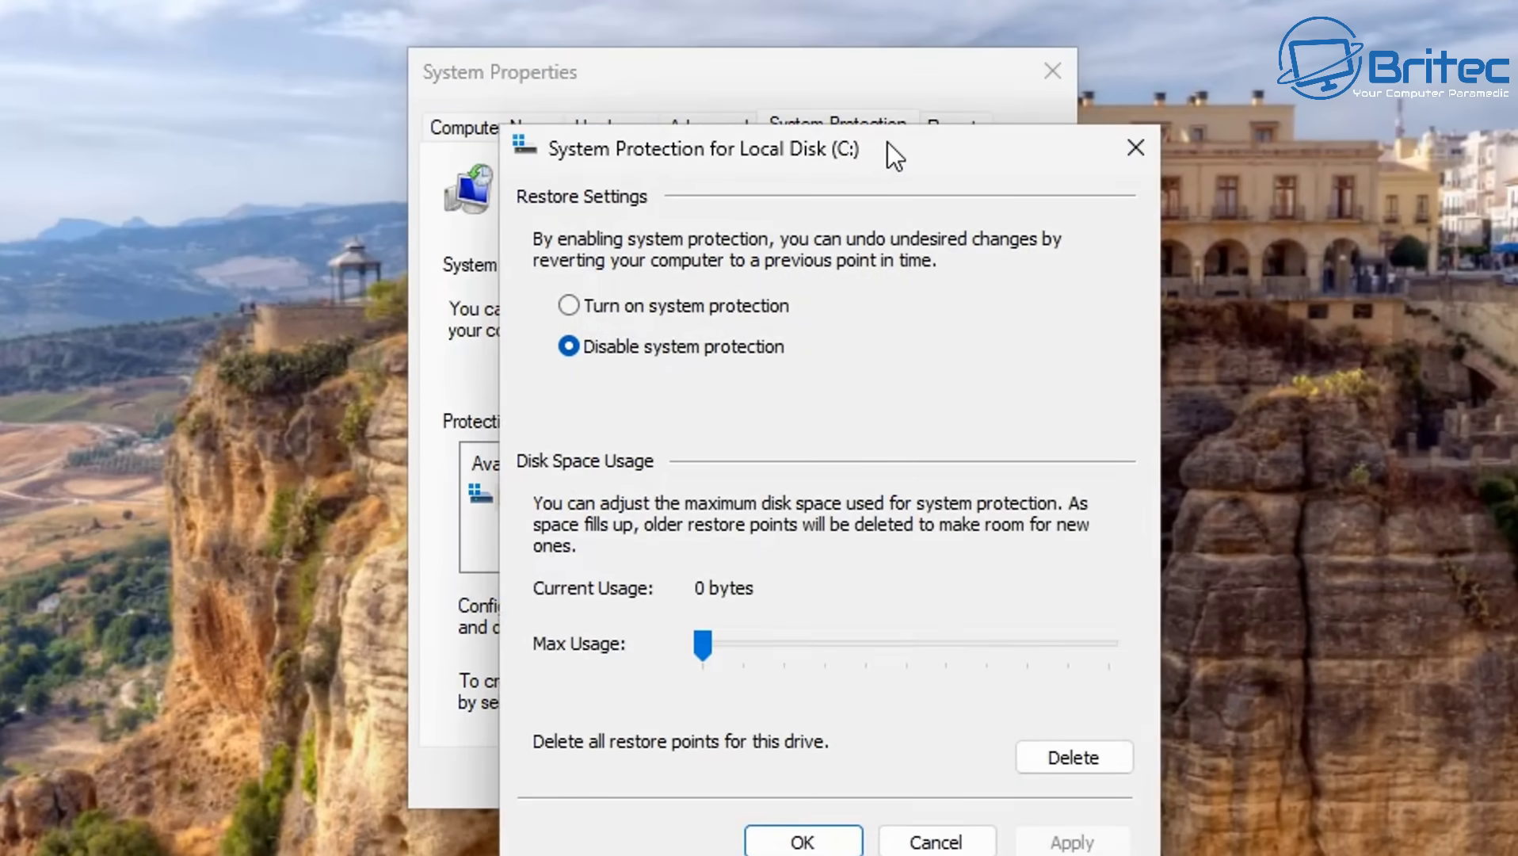
drag(887, 144, 802, 58)
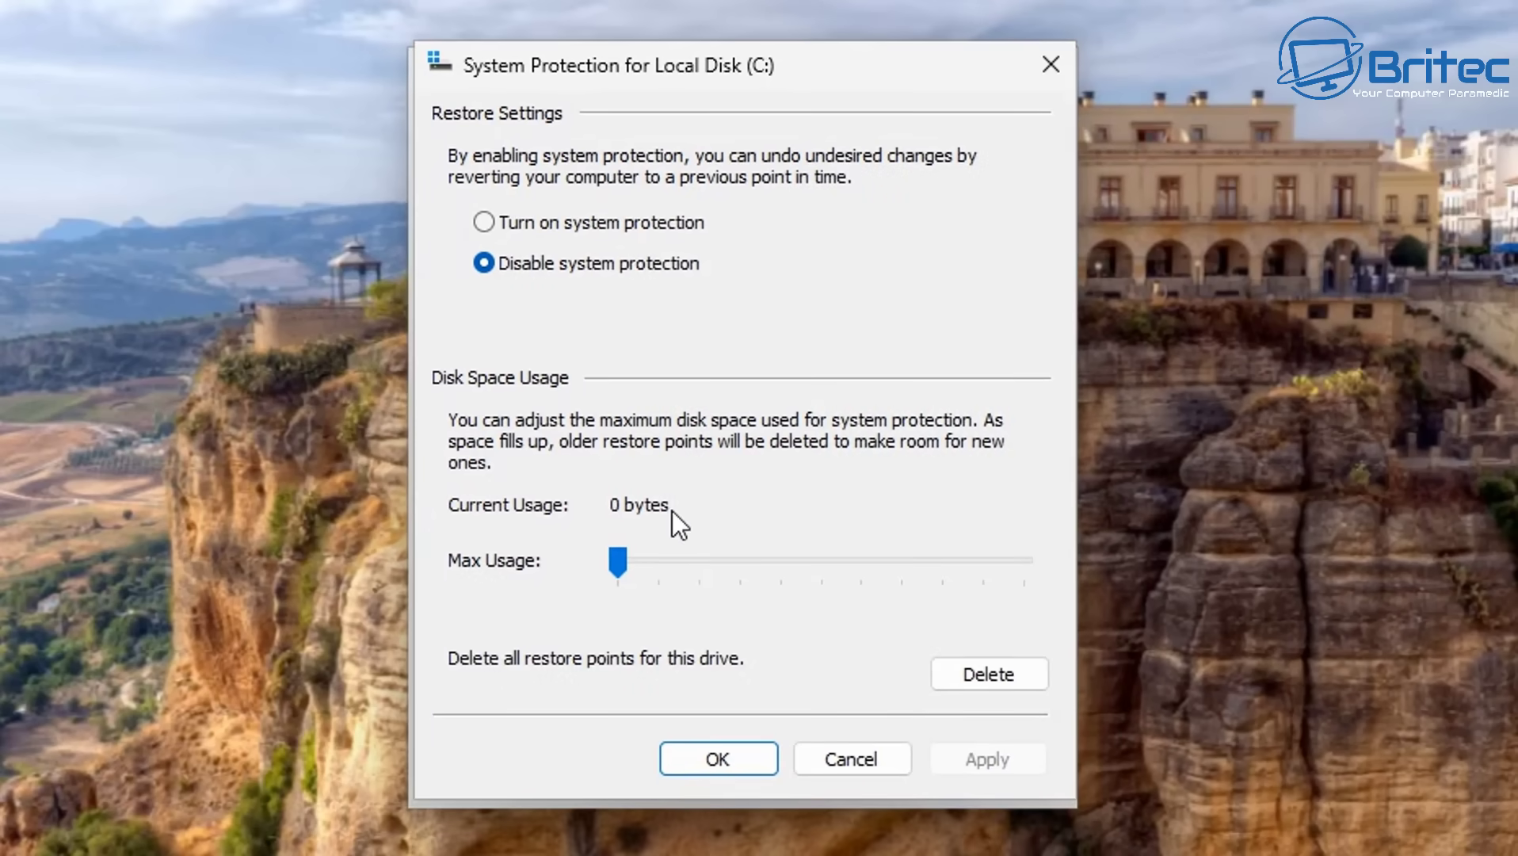
click(498, 223)
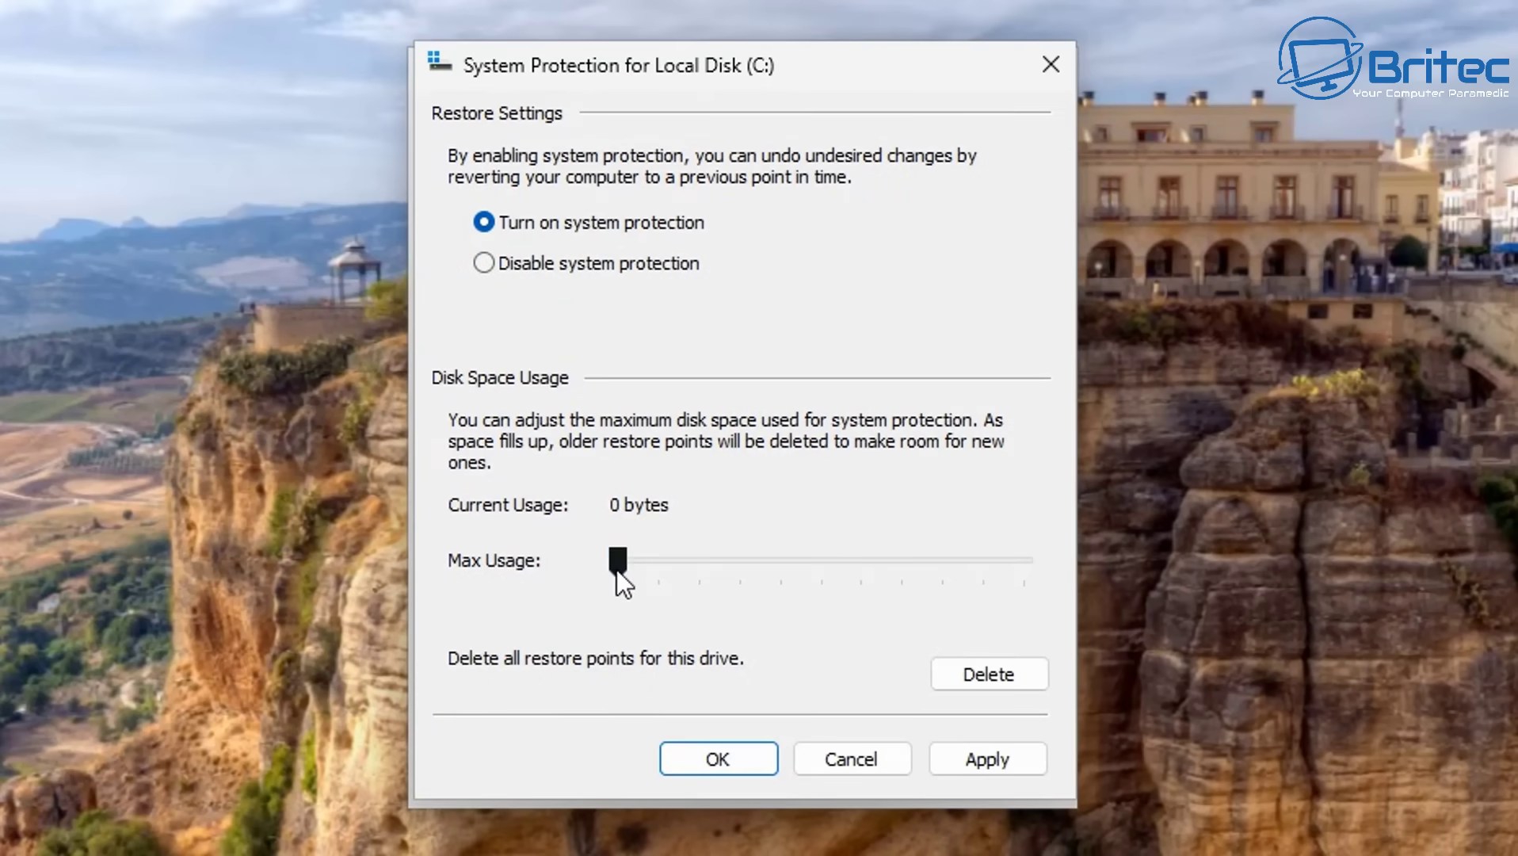
drag(617, 569, 631, 568)
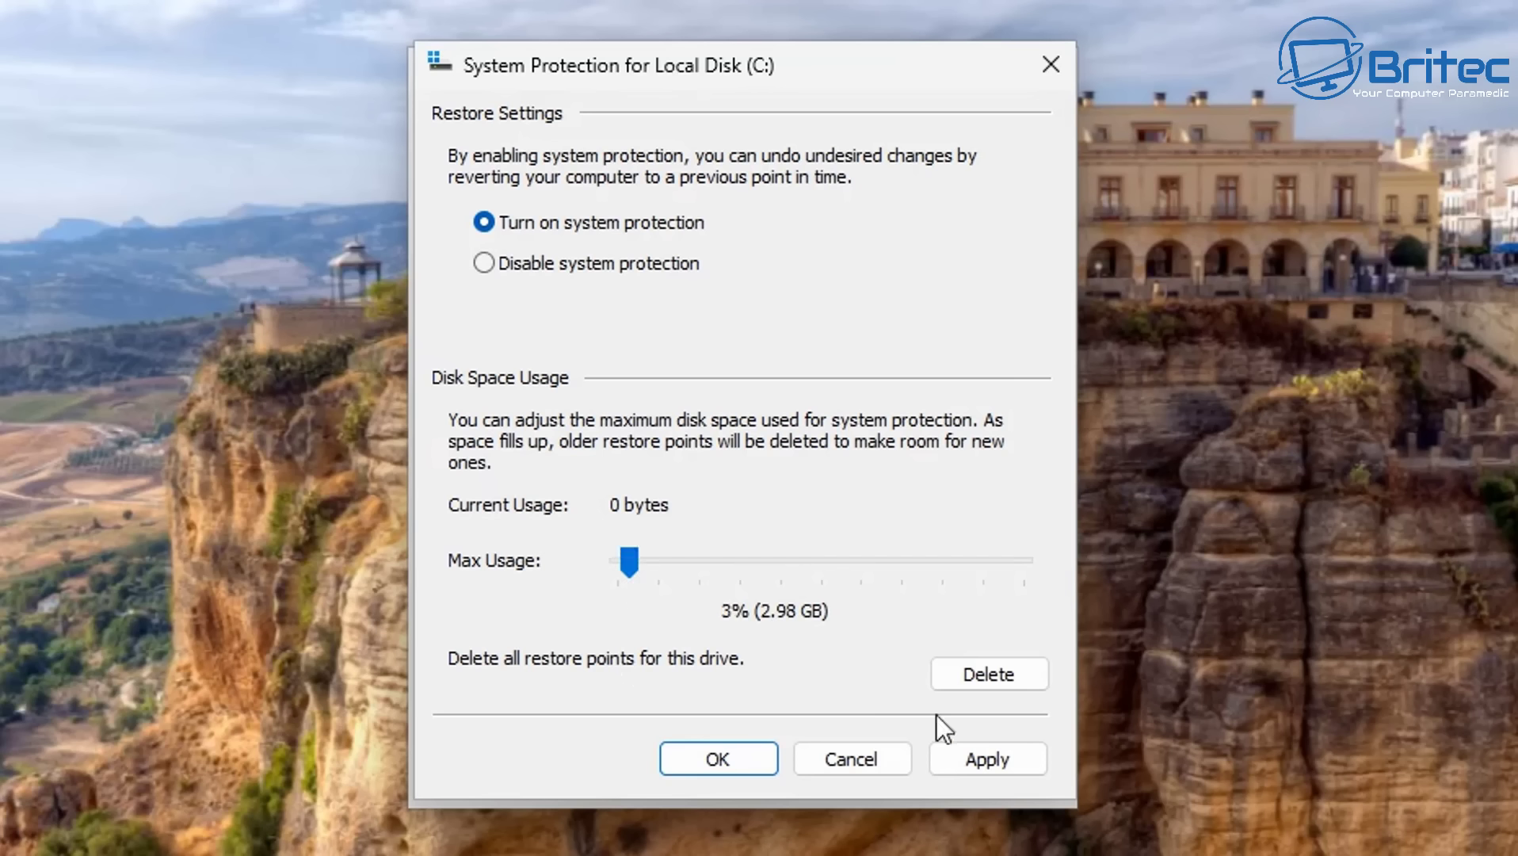
click(982, 758)
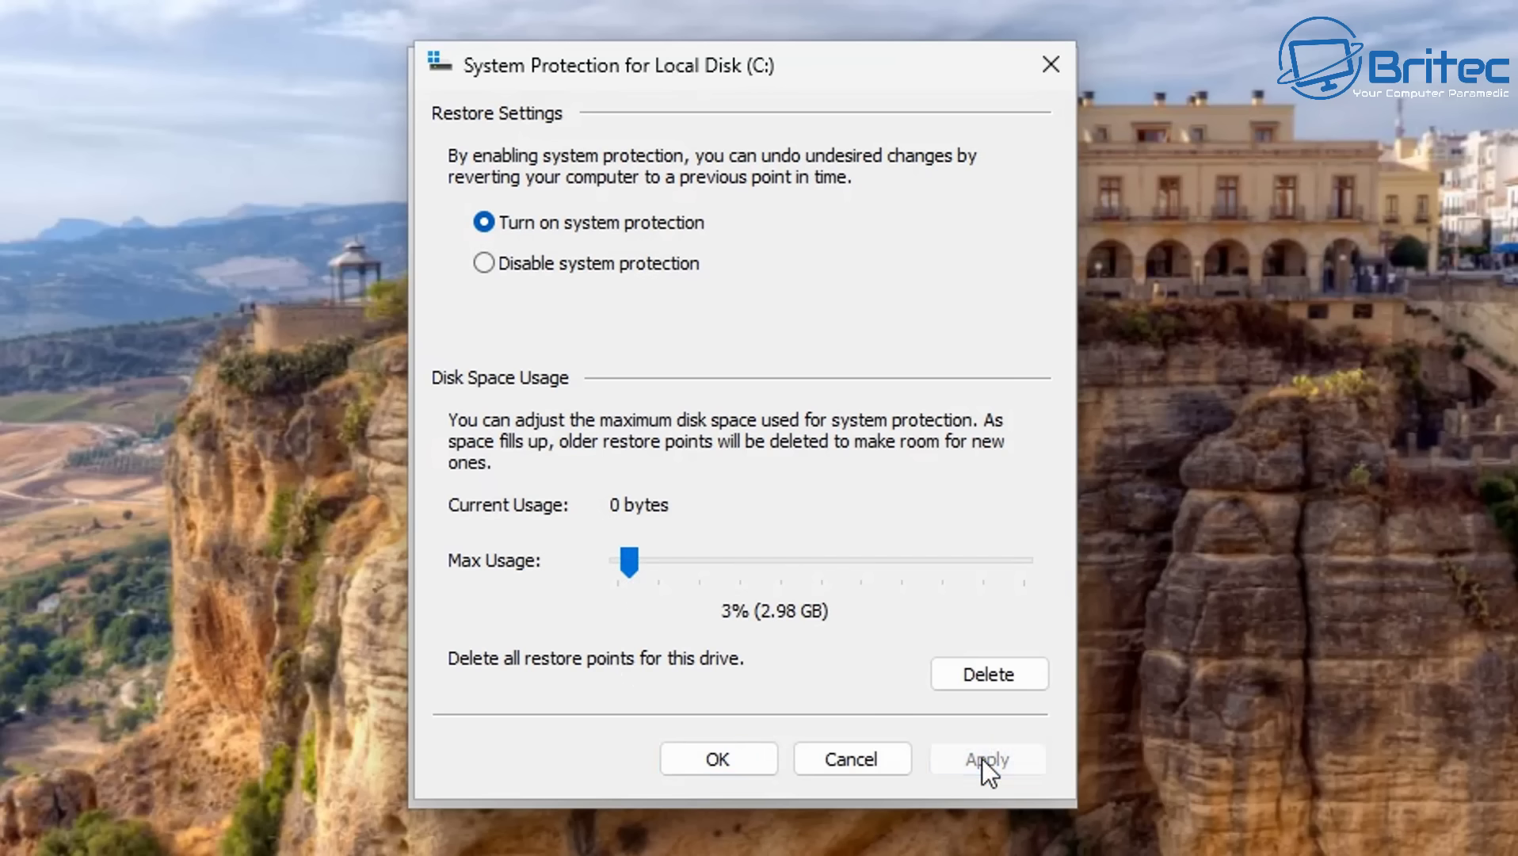
click(730, 762)
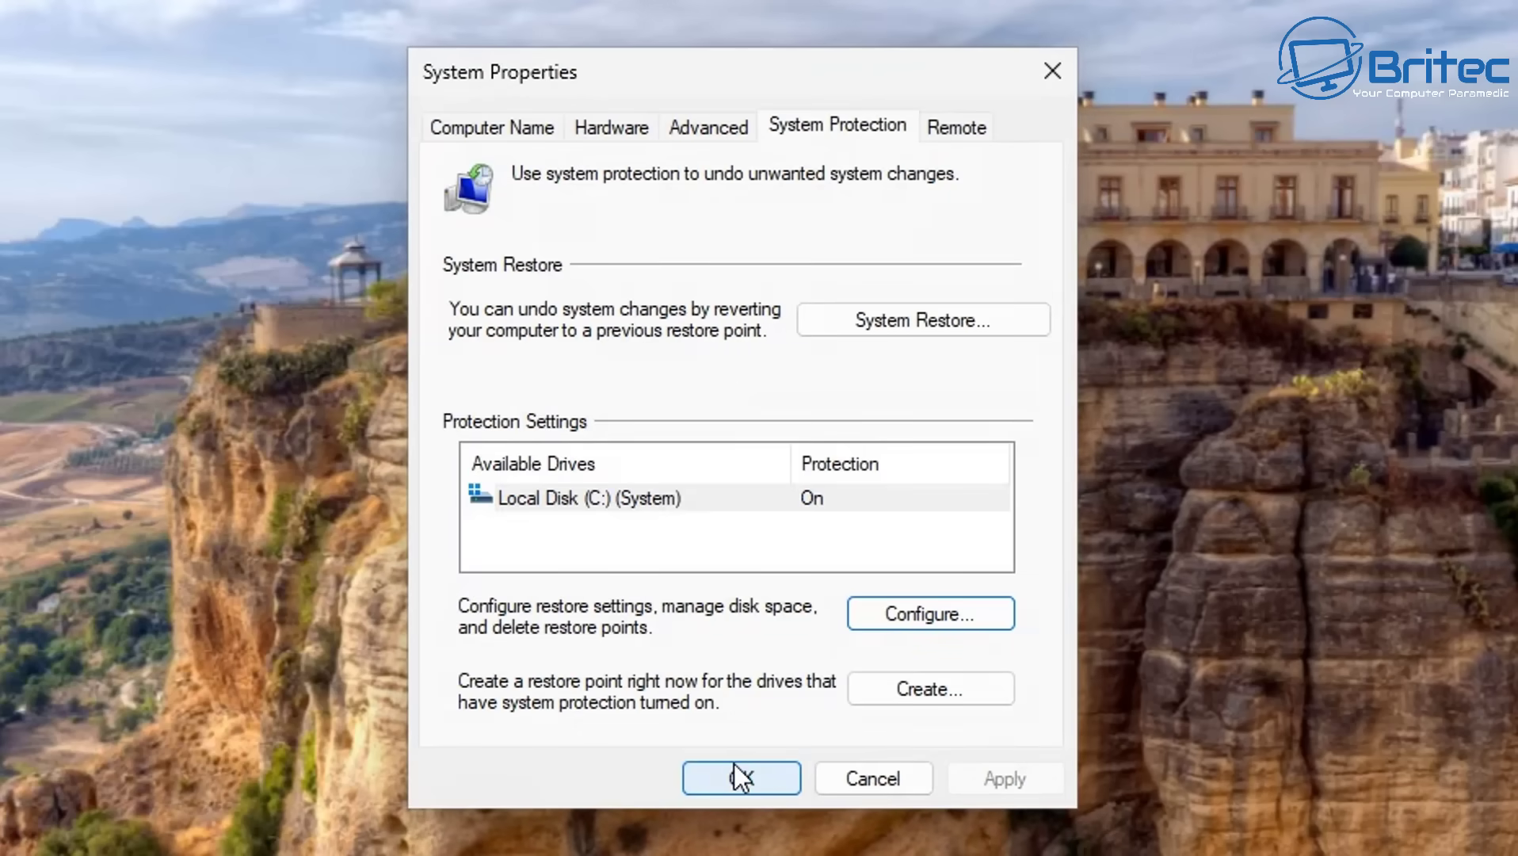
Step: Create a restore point described as "uninstall update" and close System Properties
click(911, 694)
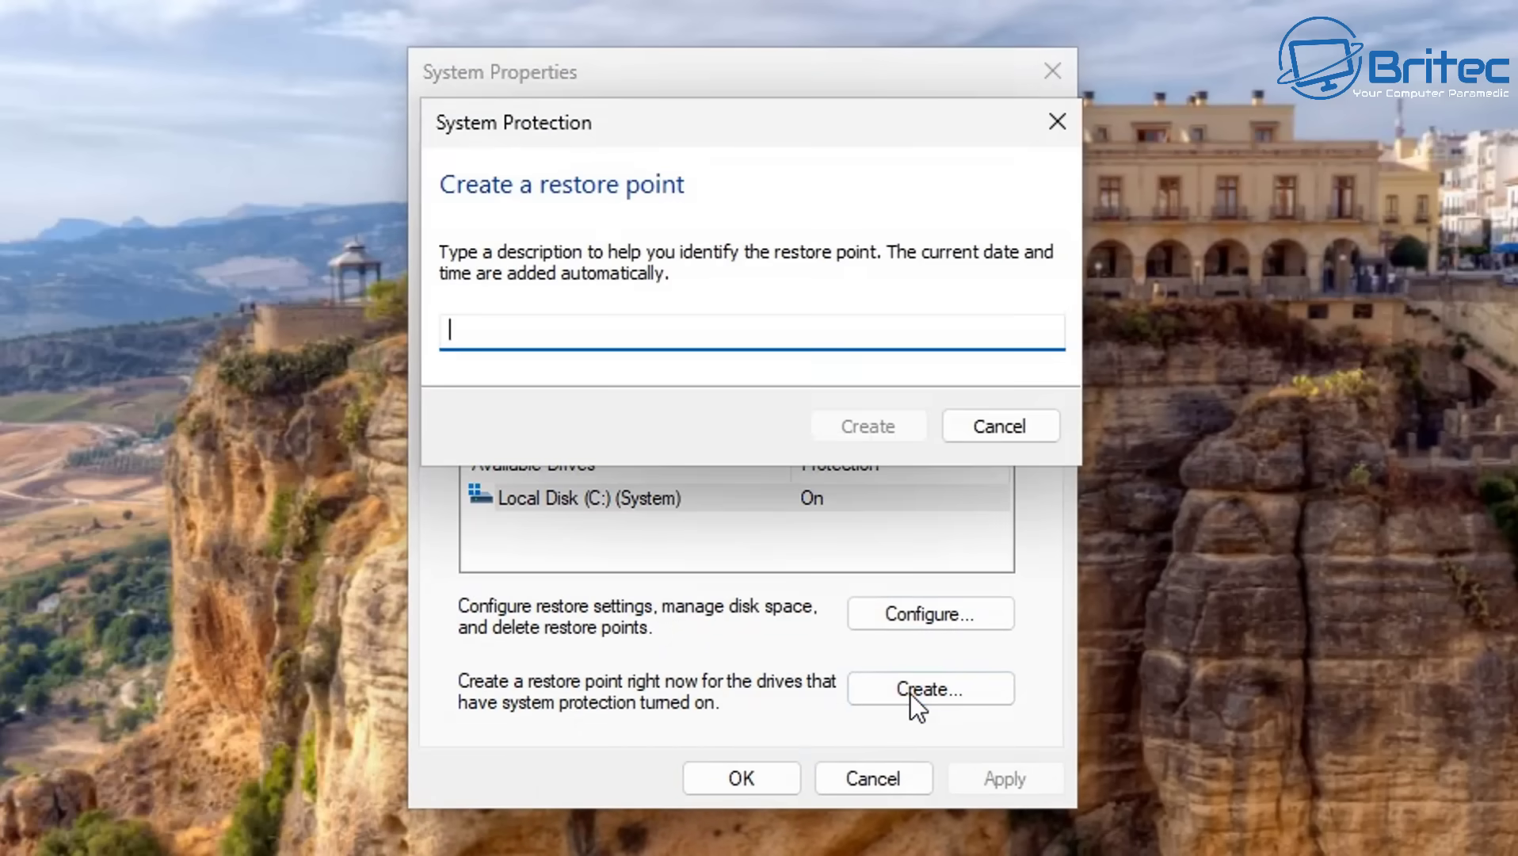
drag(699, 122, 690, 174)
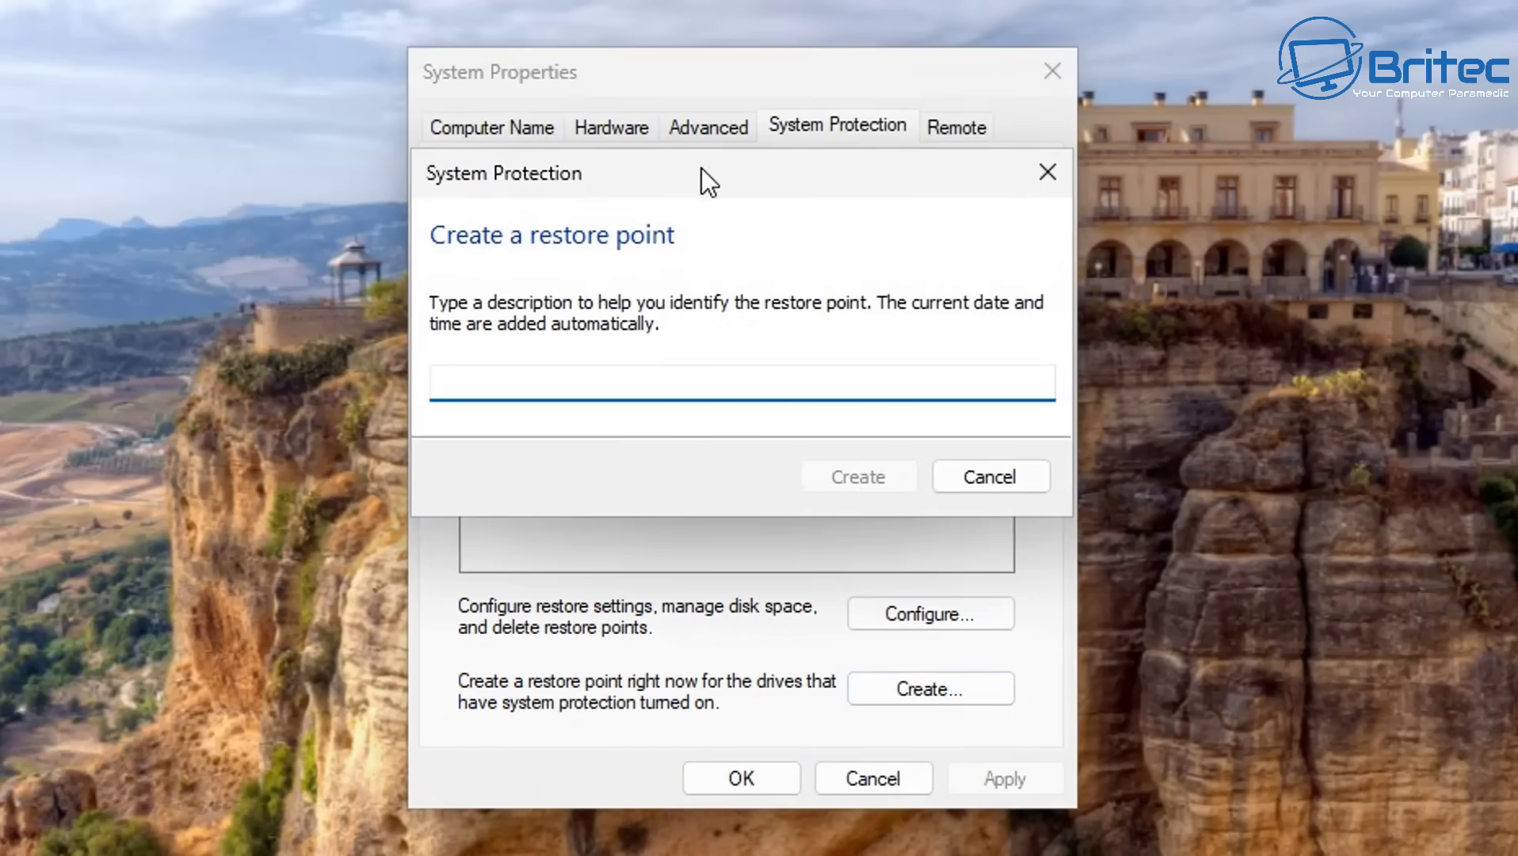
text(uni)
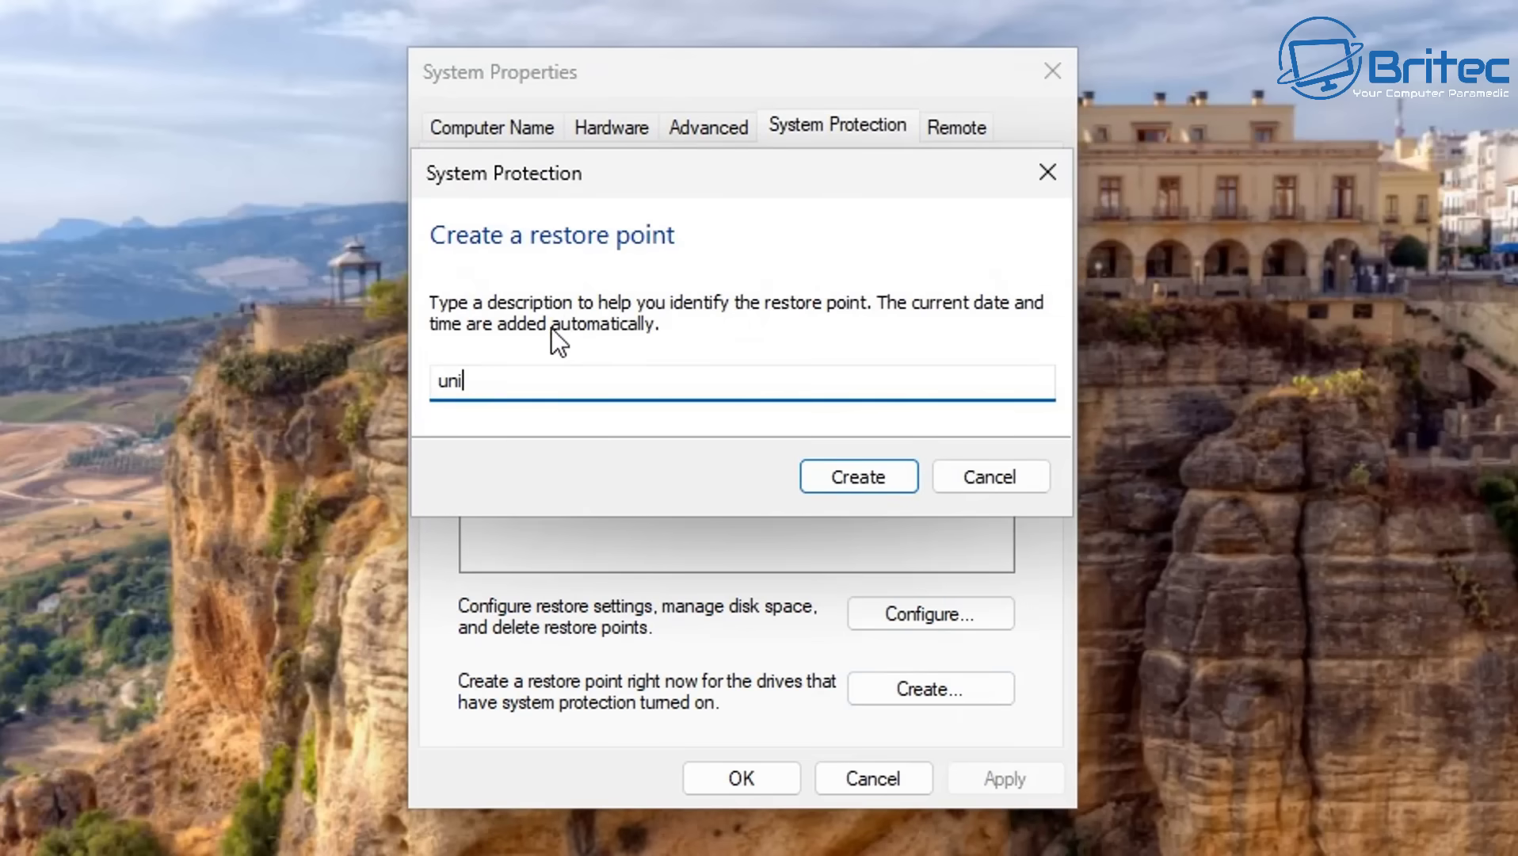
text(nstall update)
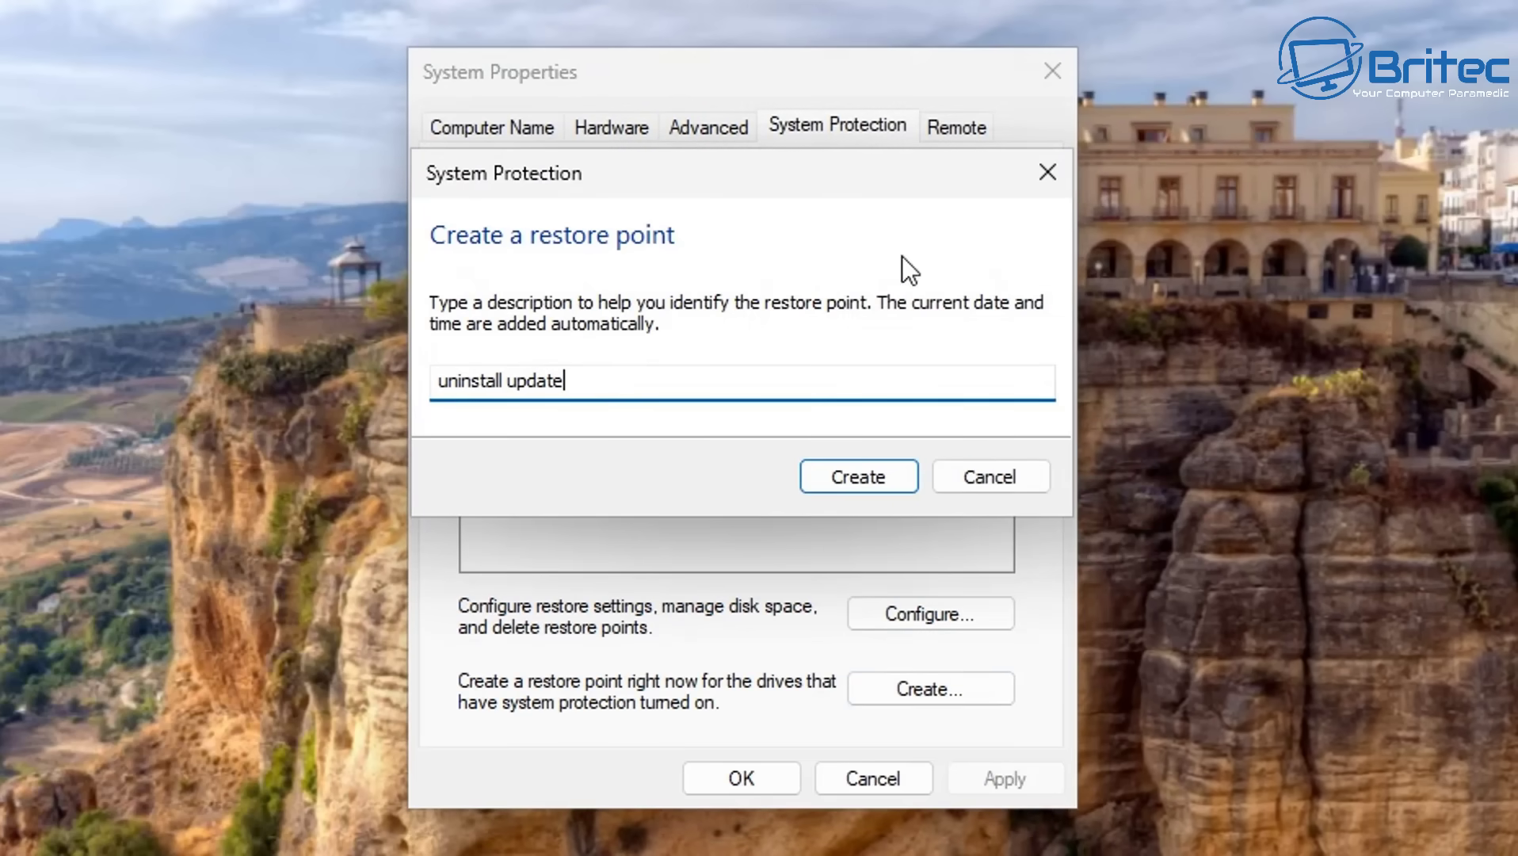
click(850, 480)
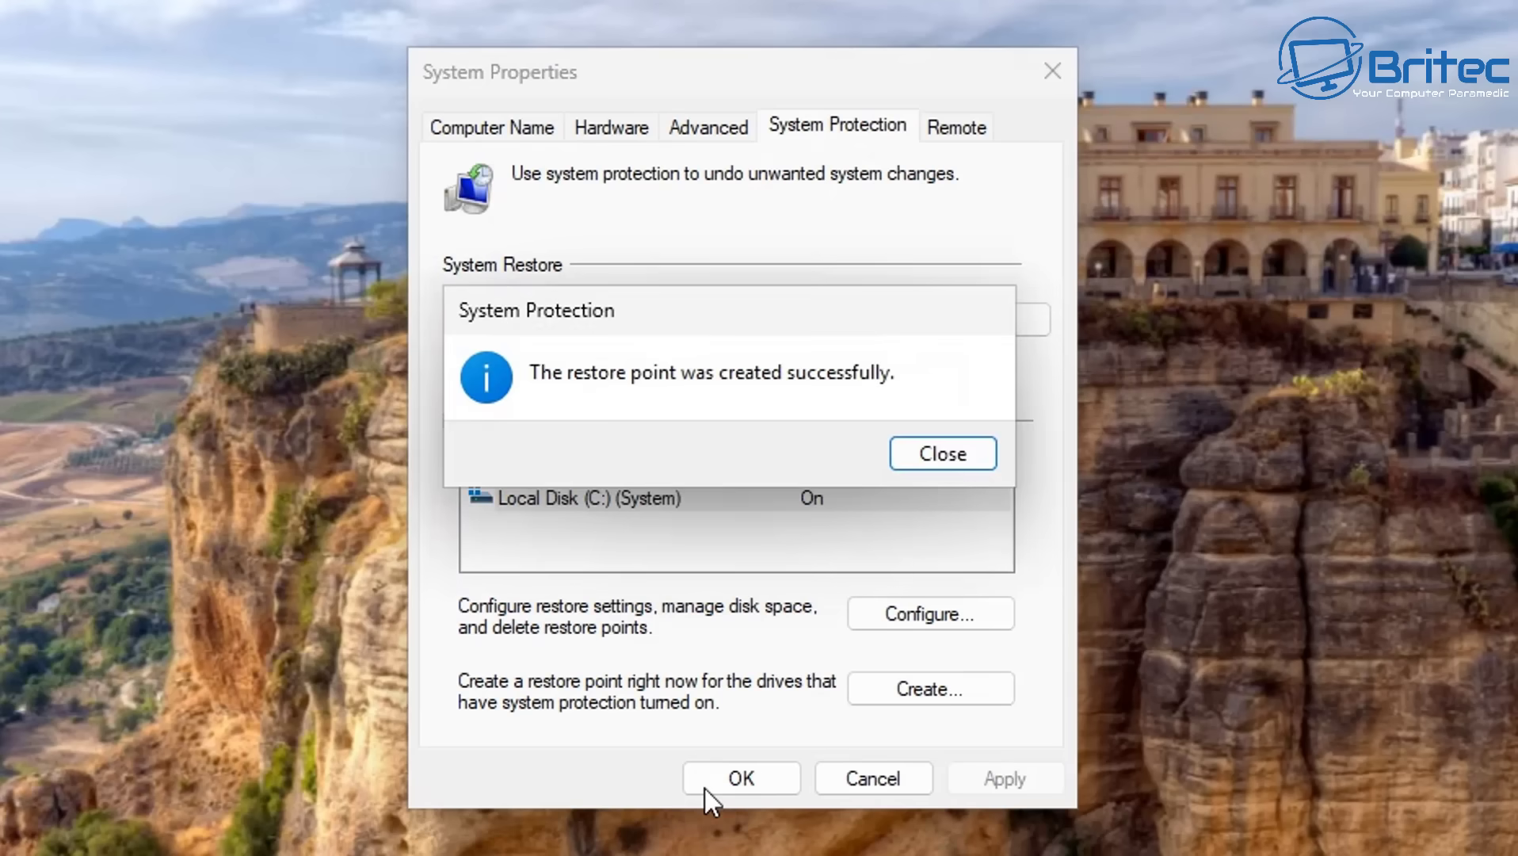
click(943, 456)
click(746, 780)
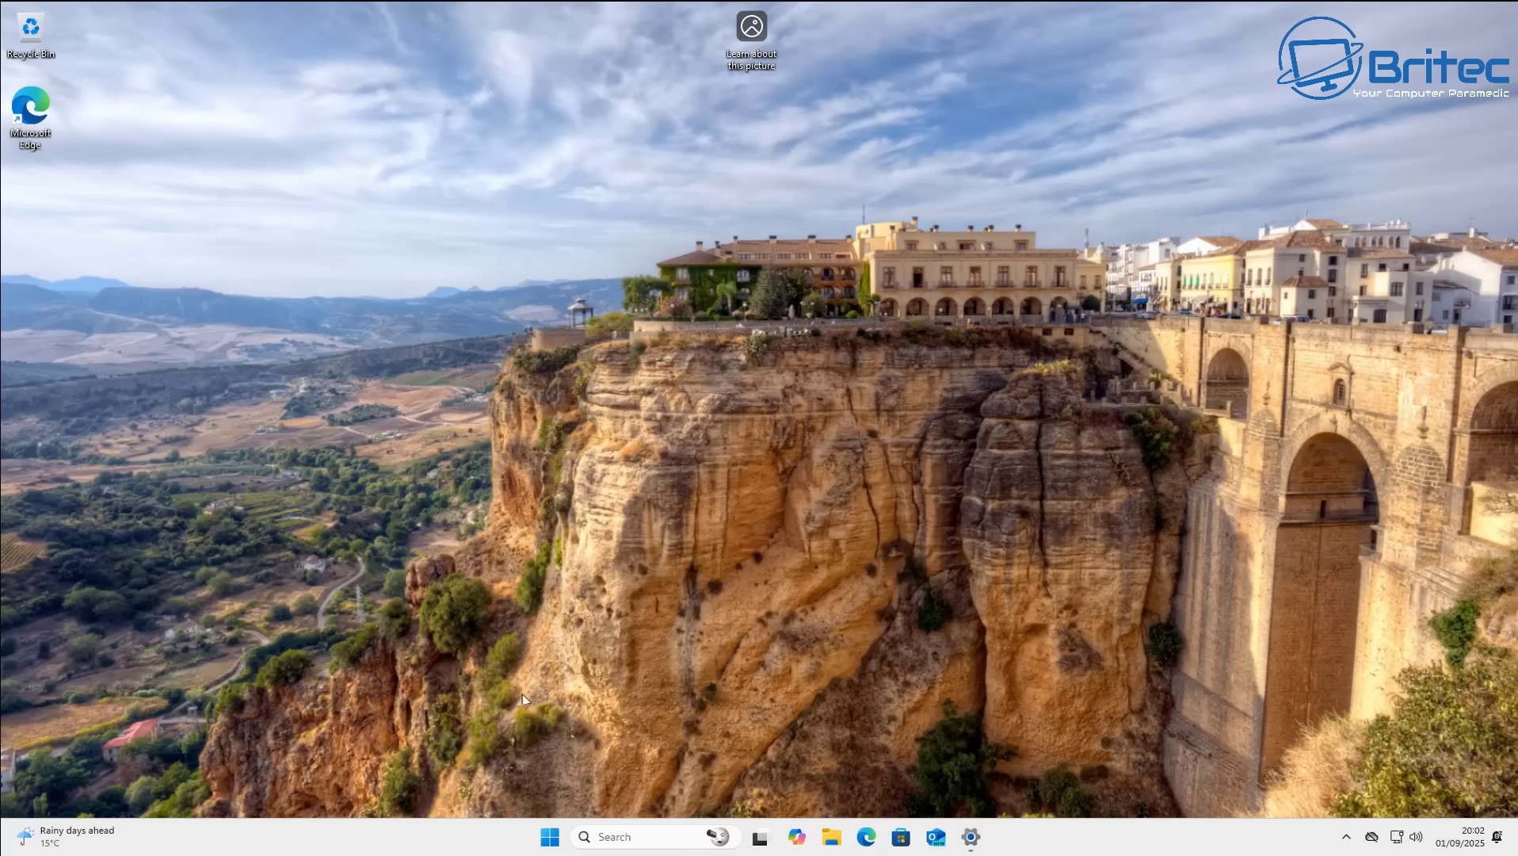
Step: Open the Windows Features list from the System optional features settings, examine its entries down to the end, and cancel without changes
click(547, 840)
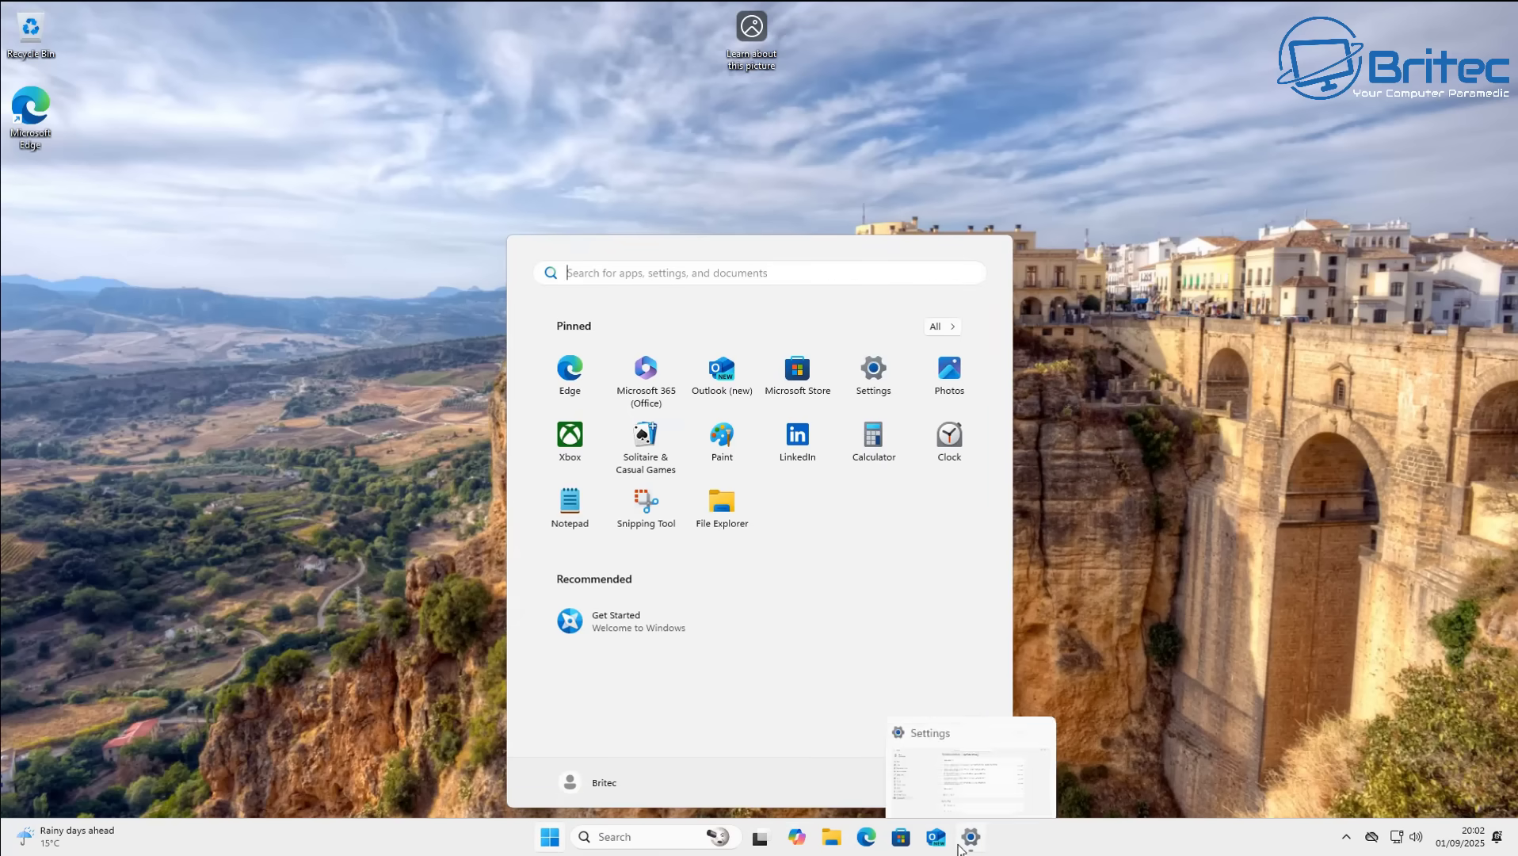
click(875, 387)
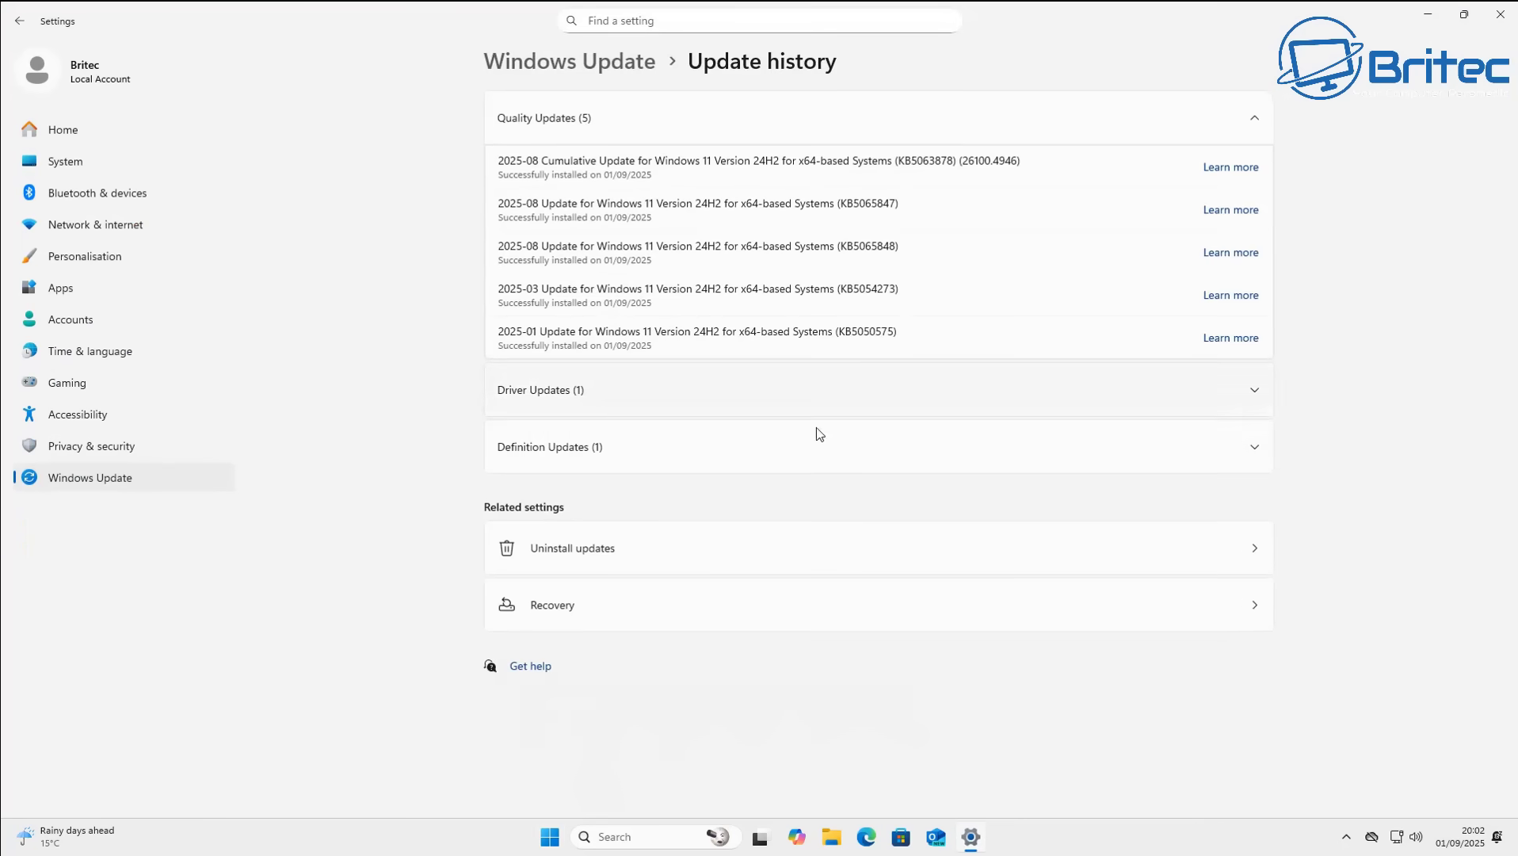
click(71, 163)
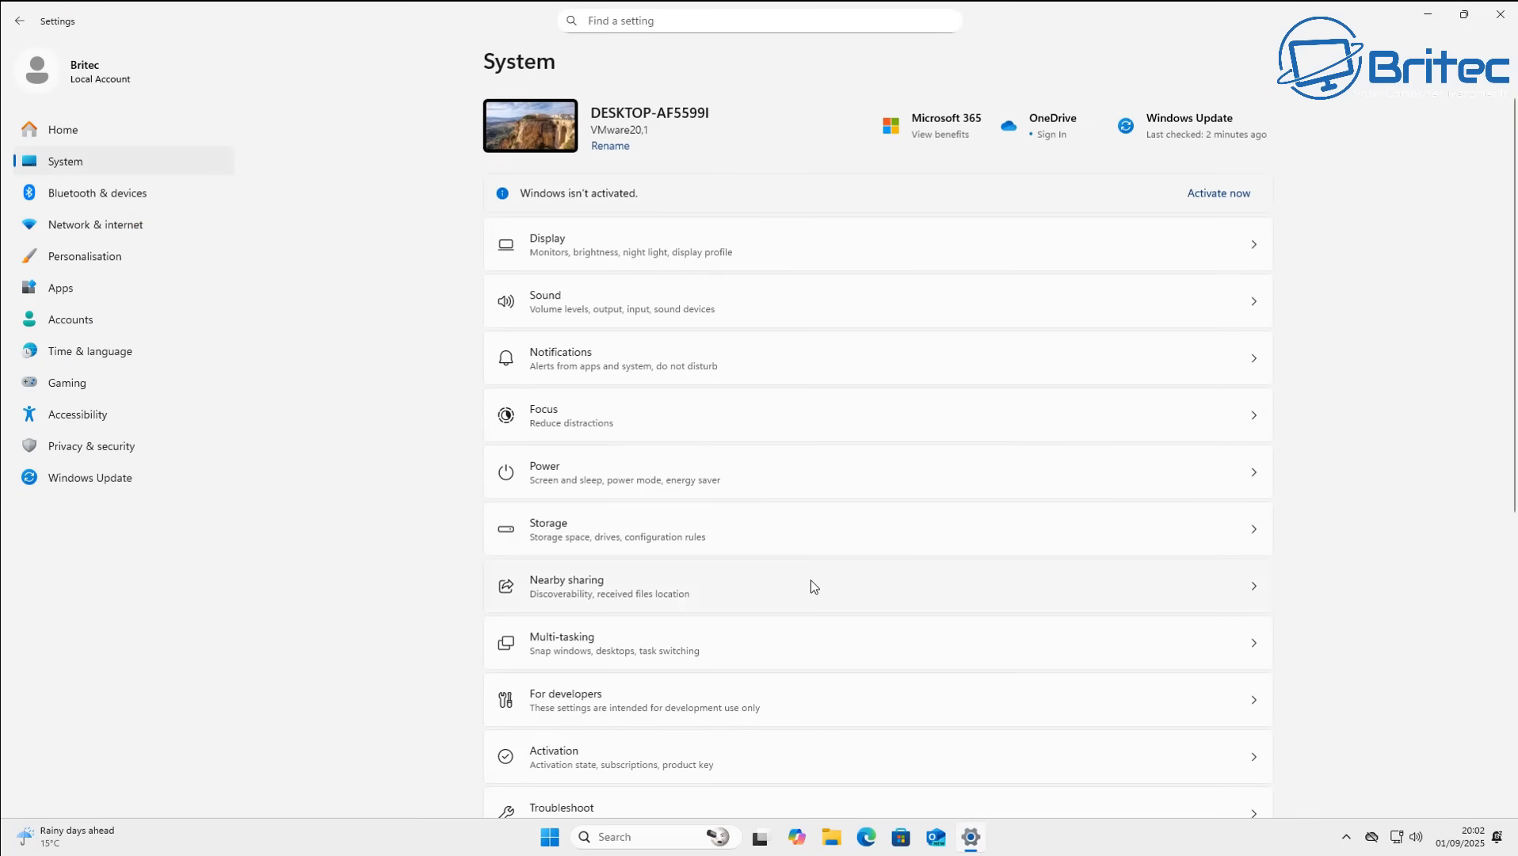
scroll(810, 587, down, 6)
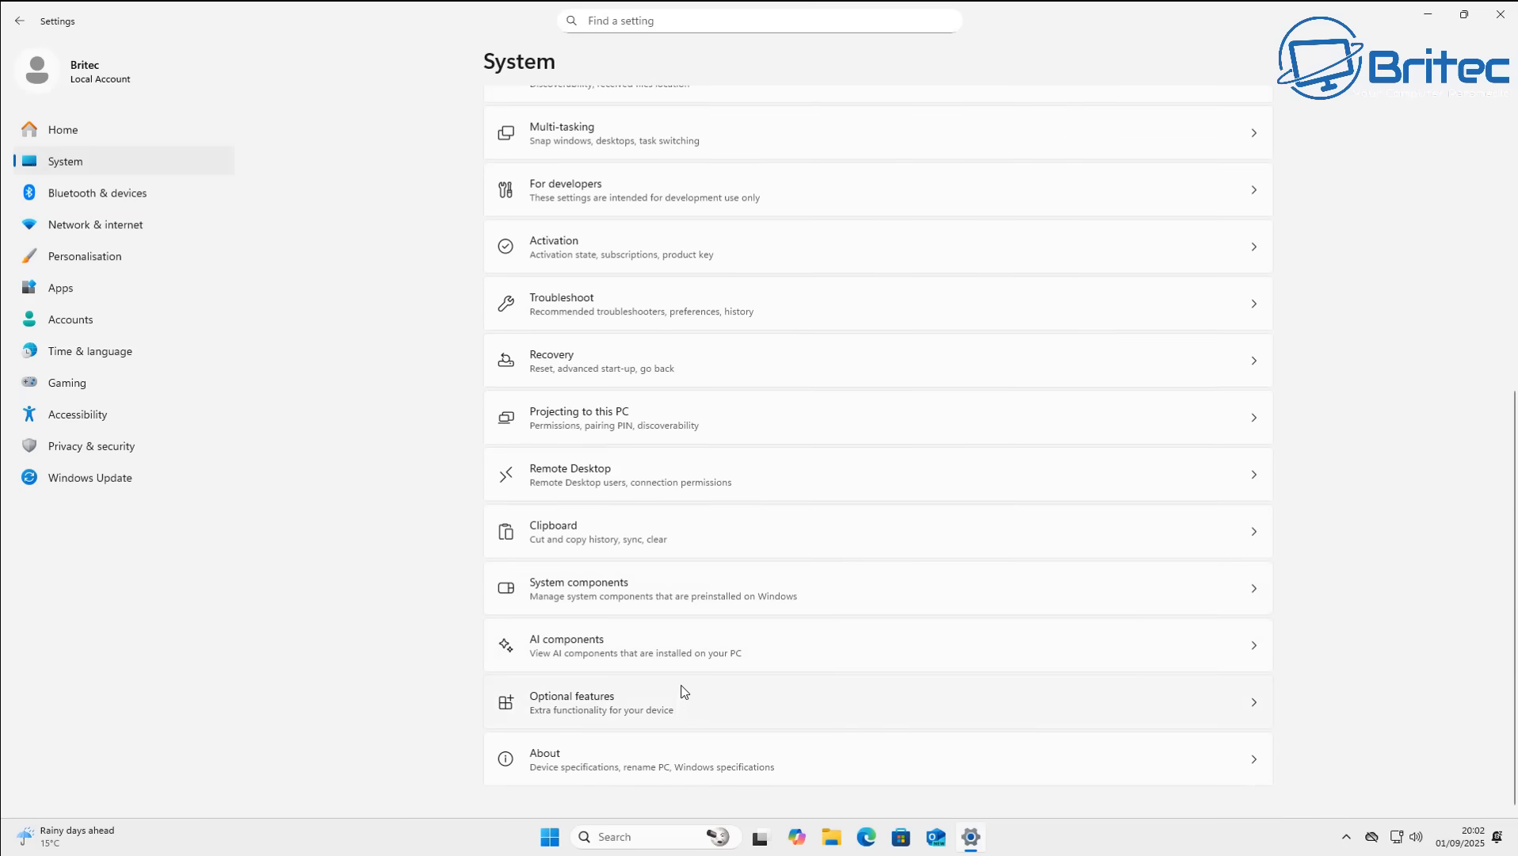
click(680, 706)
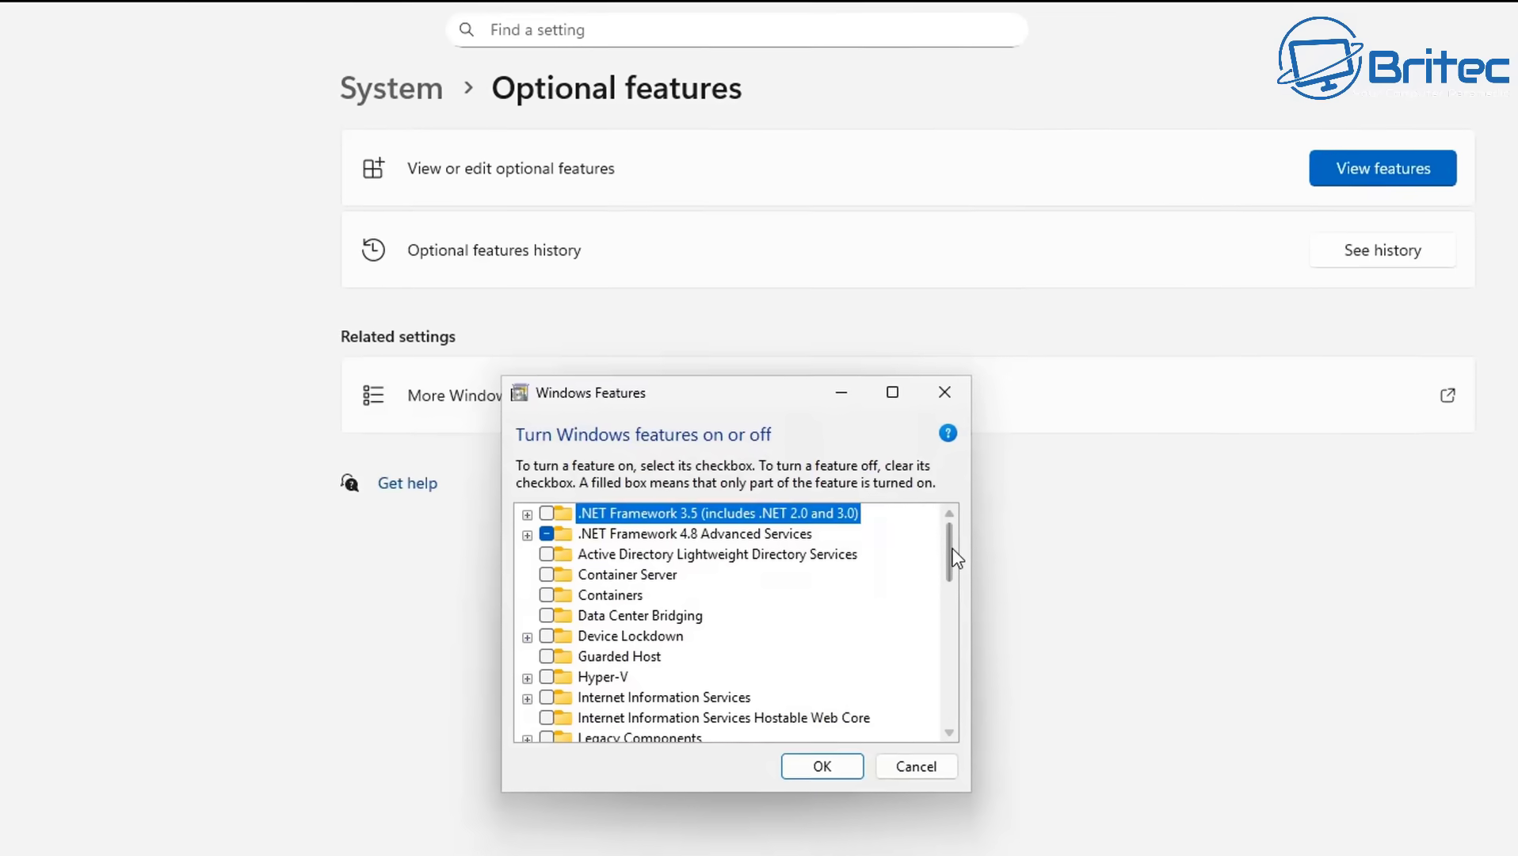
drag(957, 559, 956, 737)
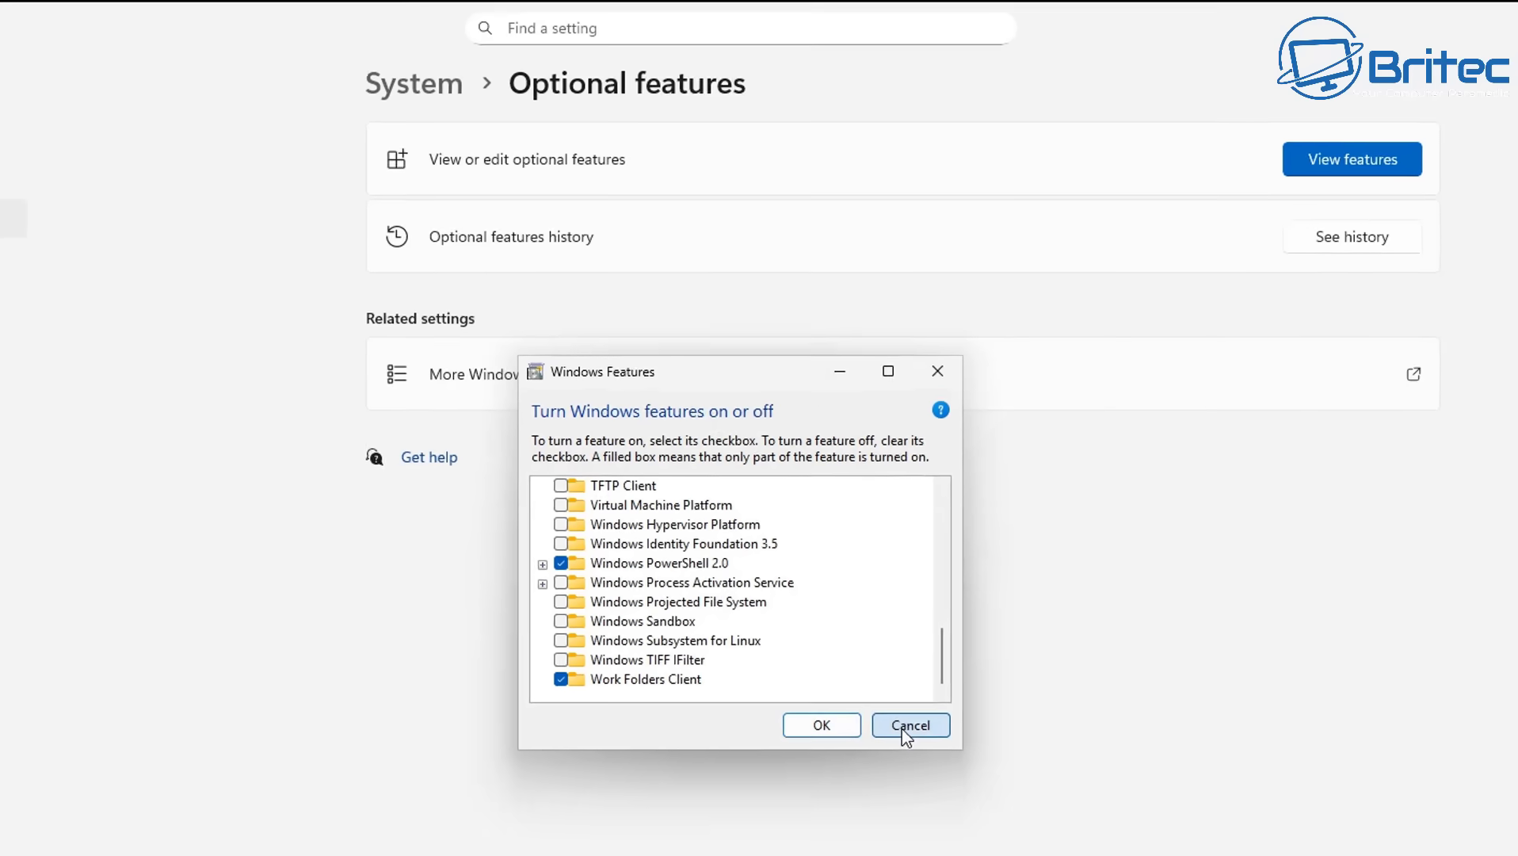
click(908, 725)
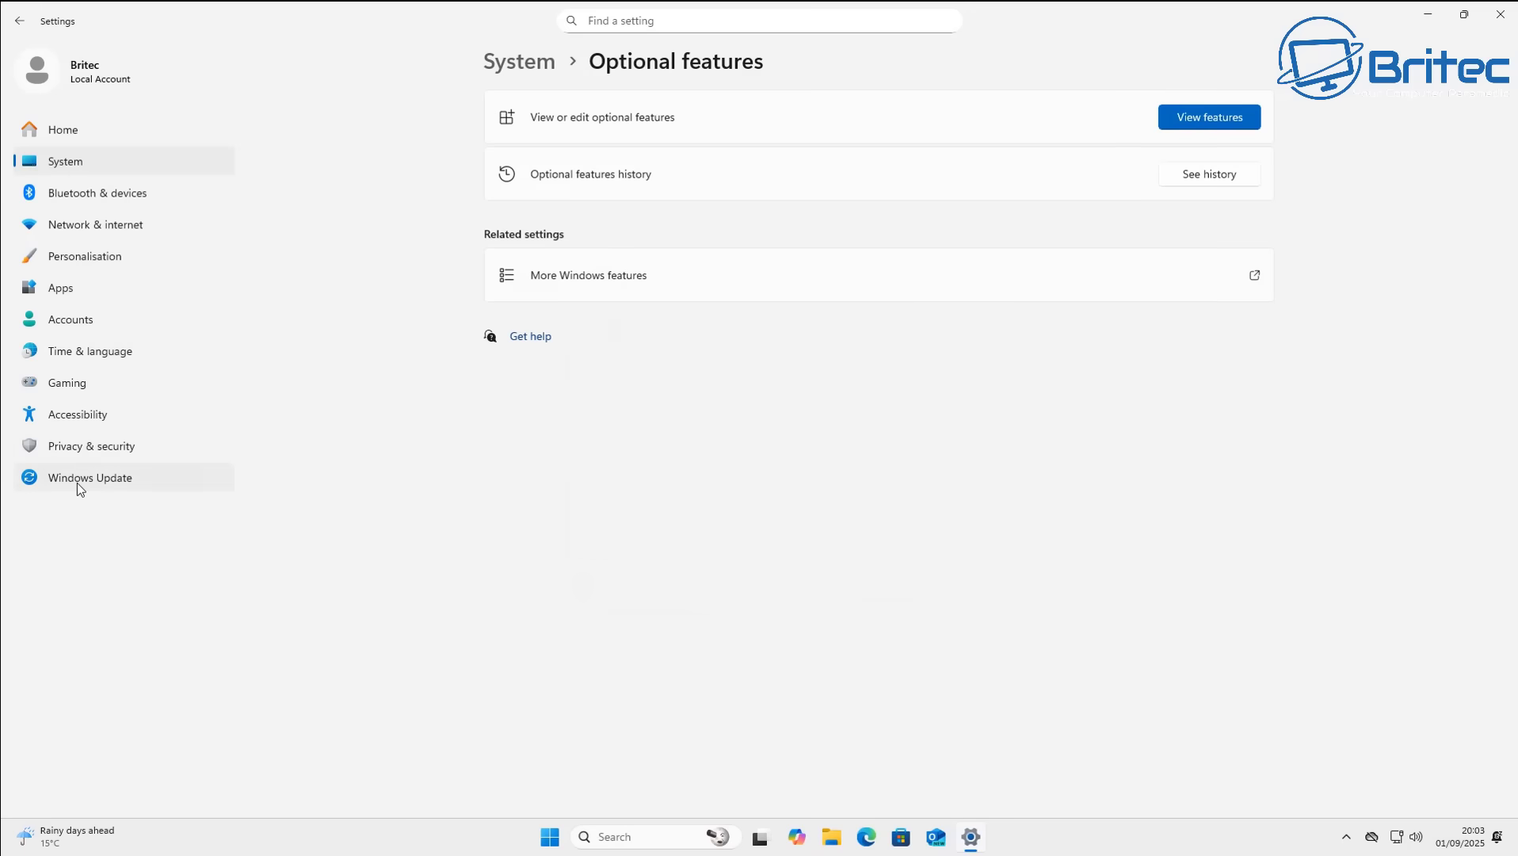
Step: Uninstall the security update KB5063878 from the Windows Update history and restart the computer to finish the removal
click(77, 482)
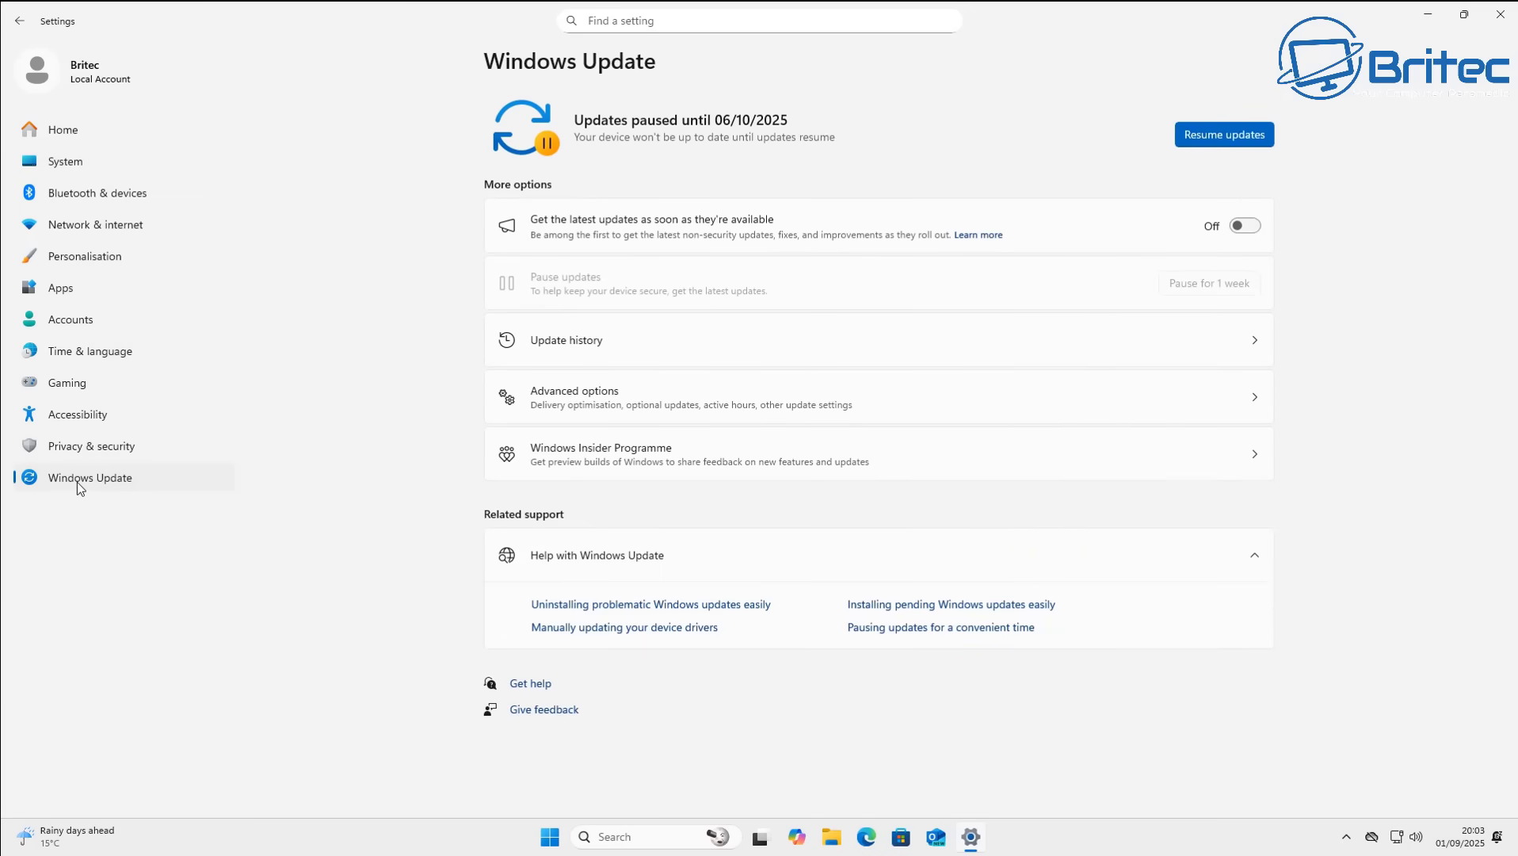
click(695, 356)
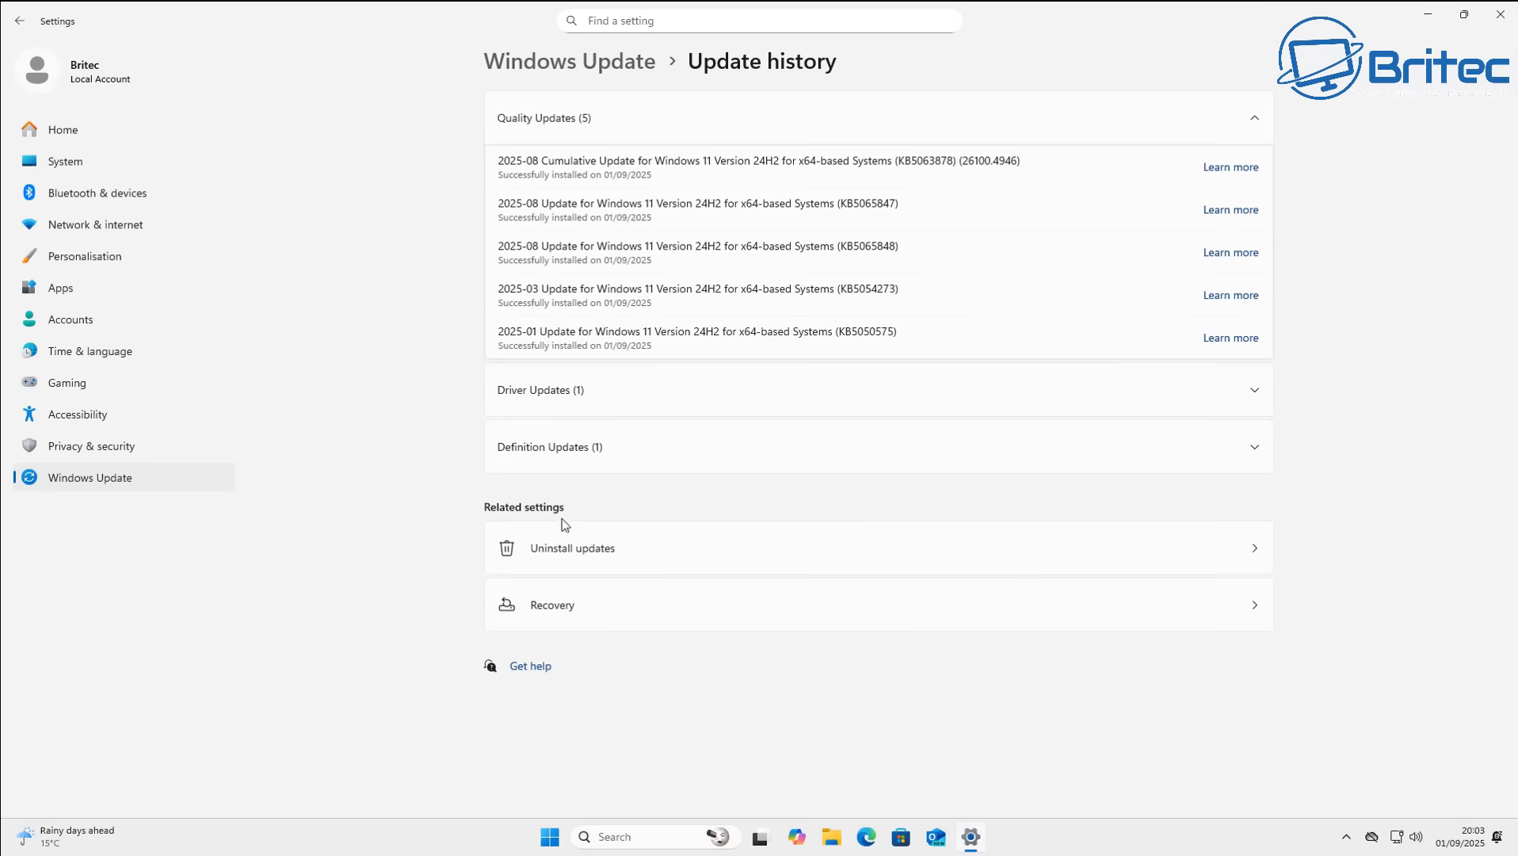
click(618, 556)
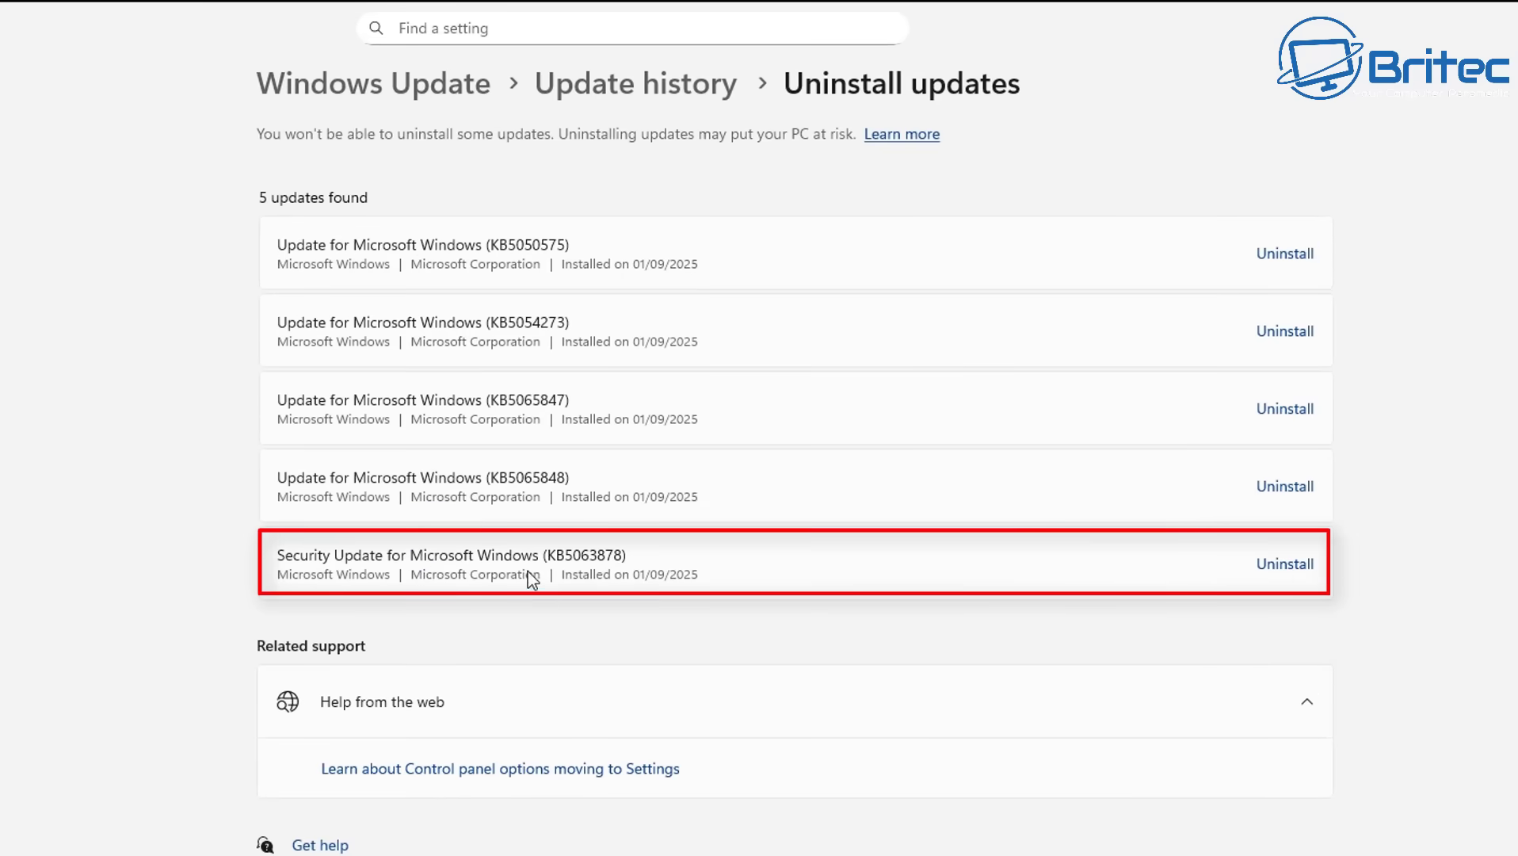
click(1294, 565)
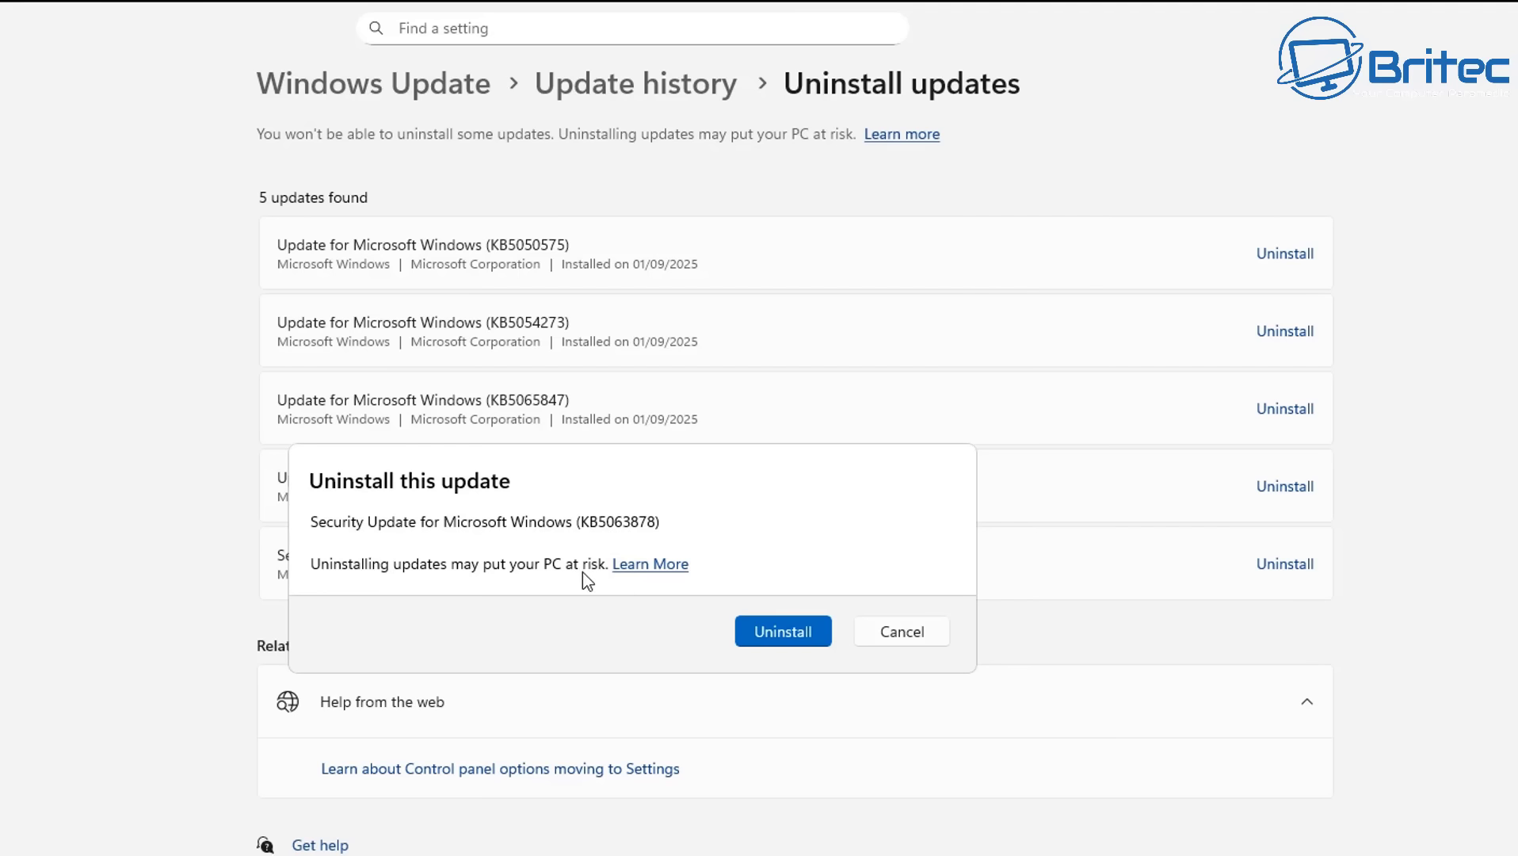
click(783, 632)
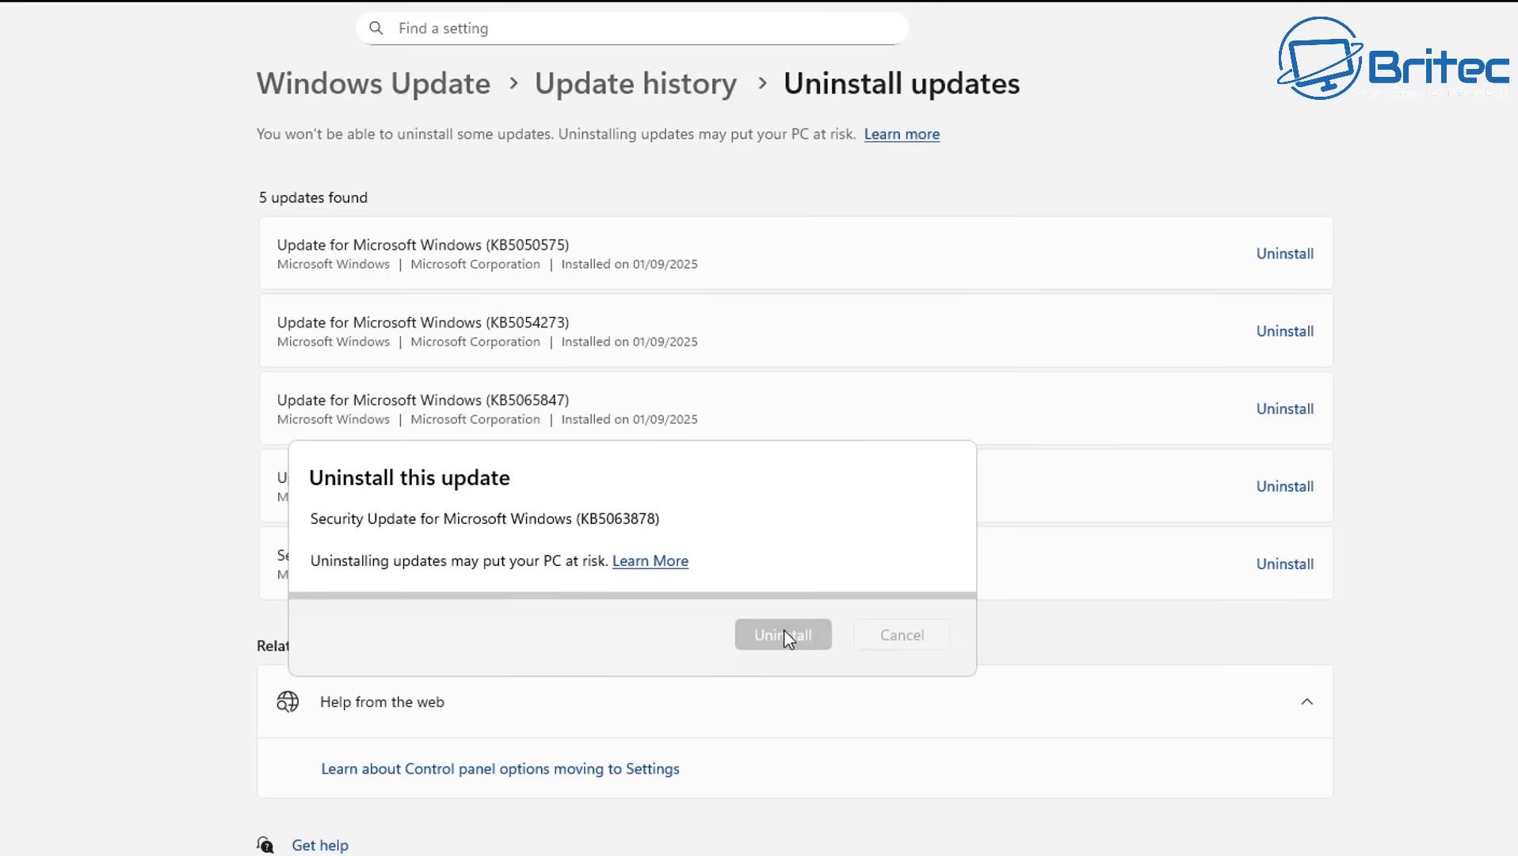
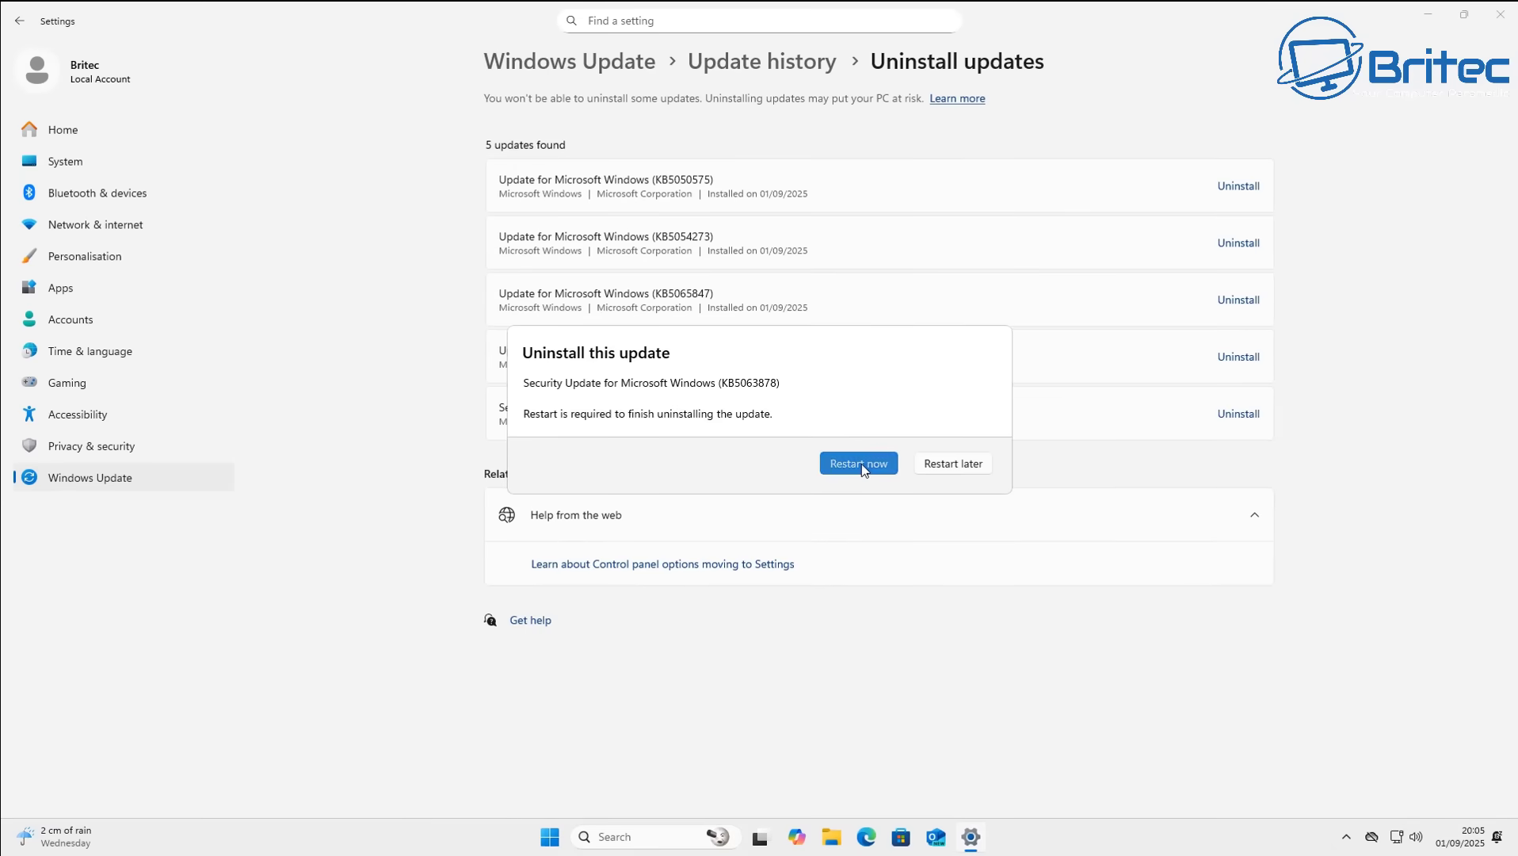
click(861, 464)
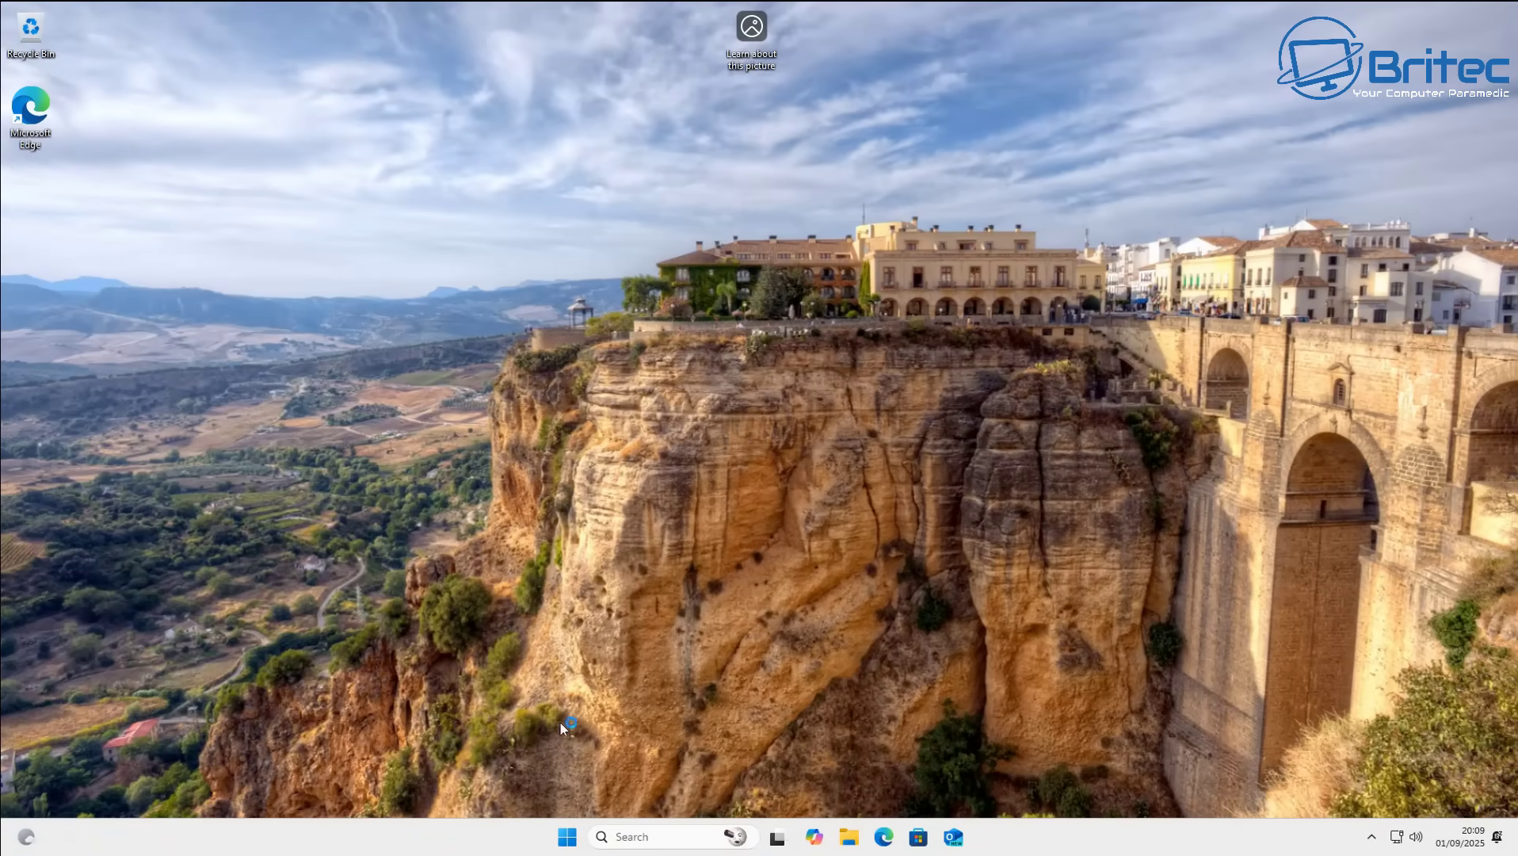
Step: Reopen Settings maximized and examine the Windows Update history and the list of uninstallable updates for KB5063878
click(567, 836)
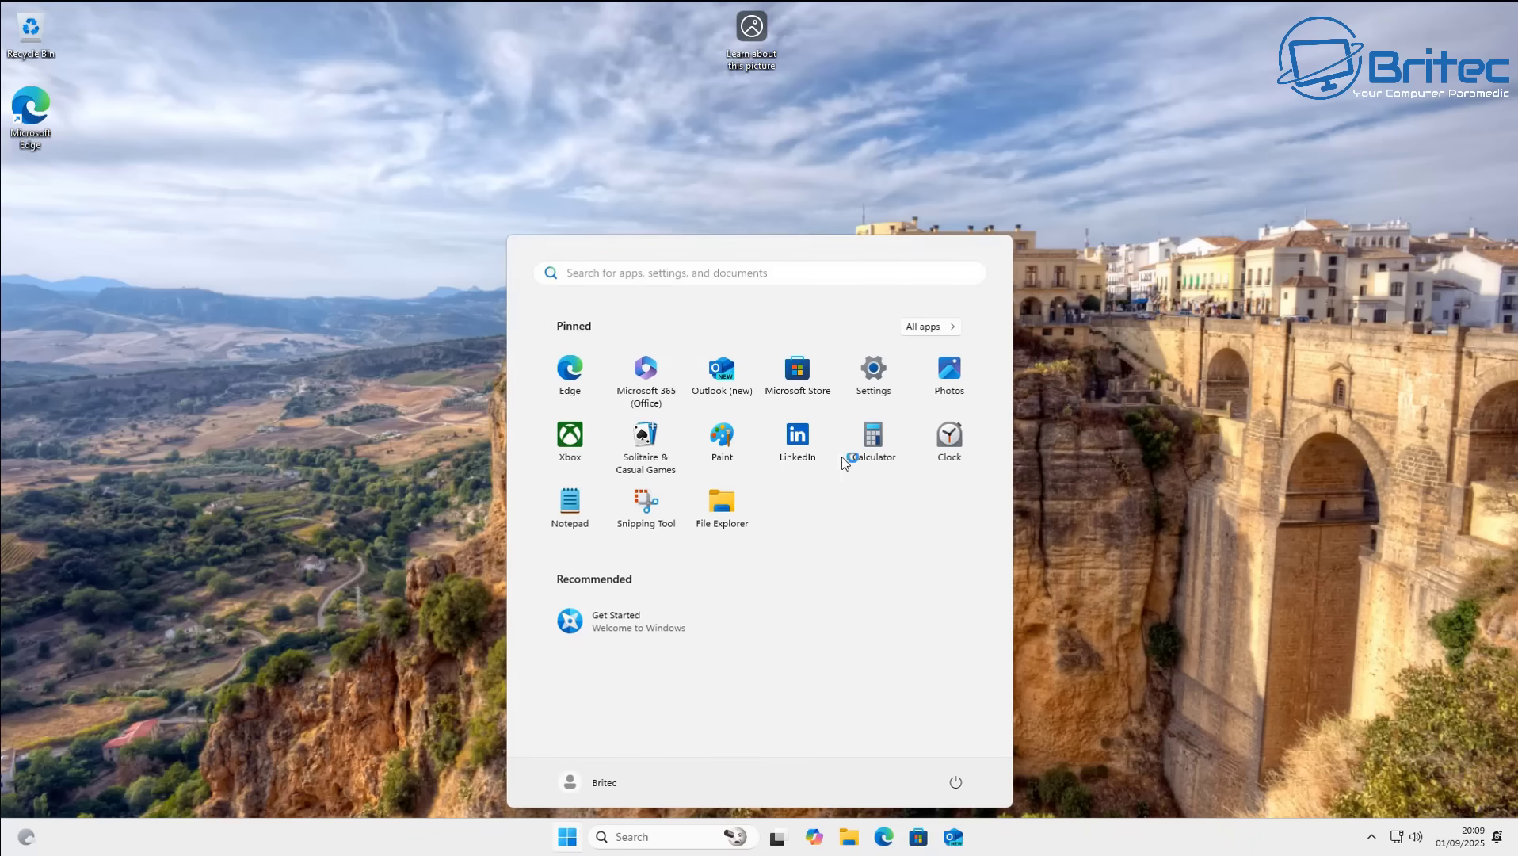
click(875, 371)
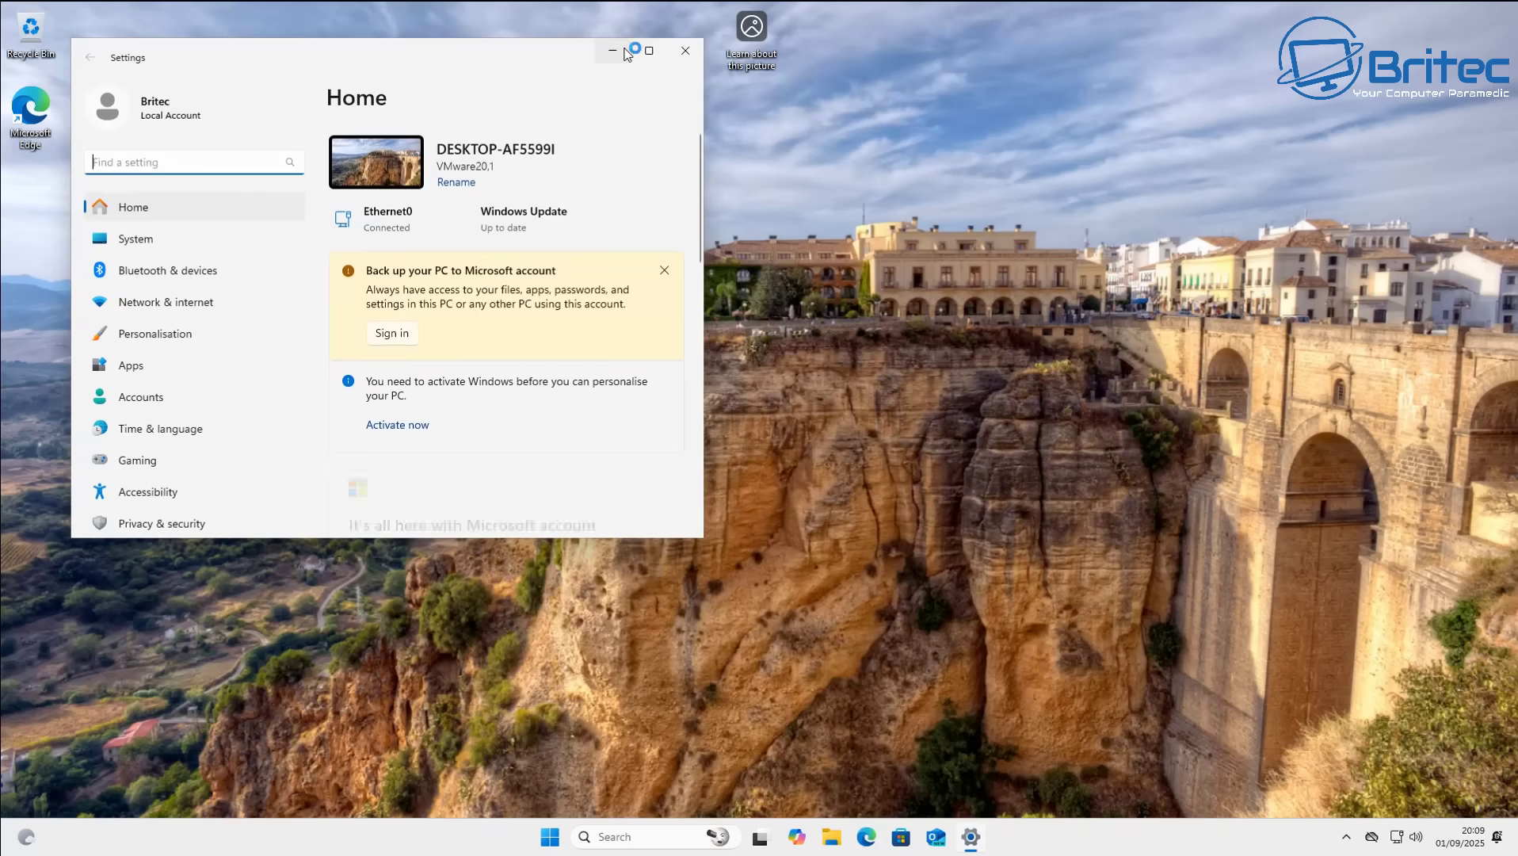
click(648, 52)
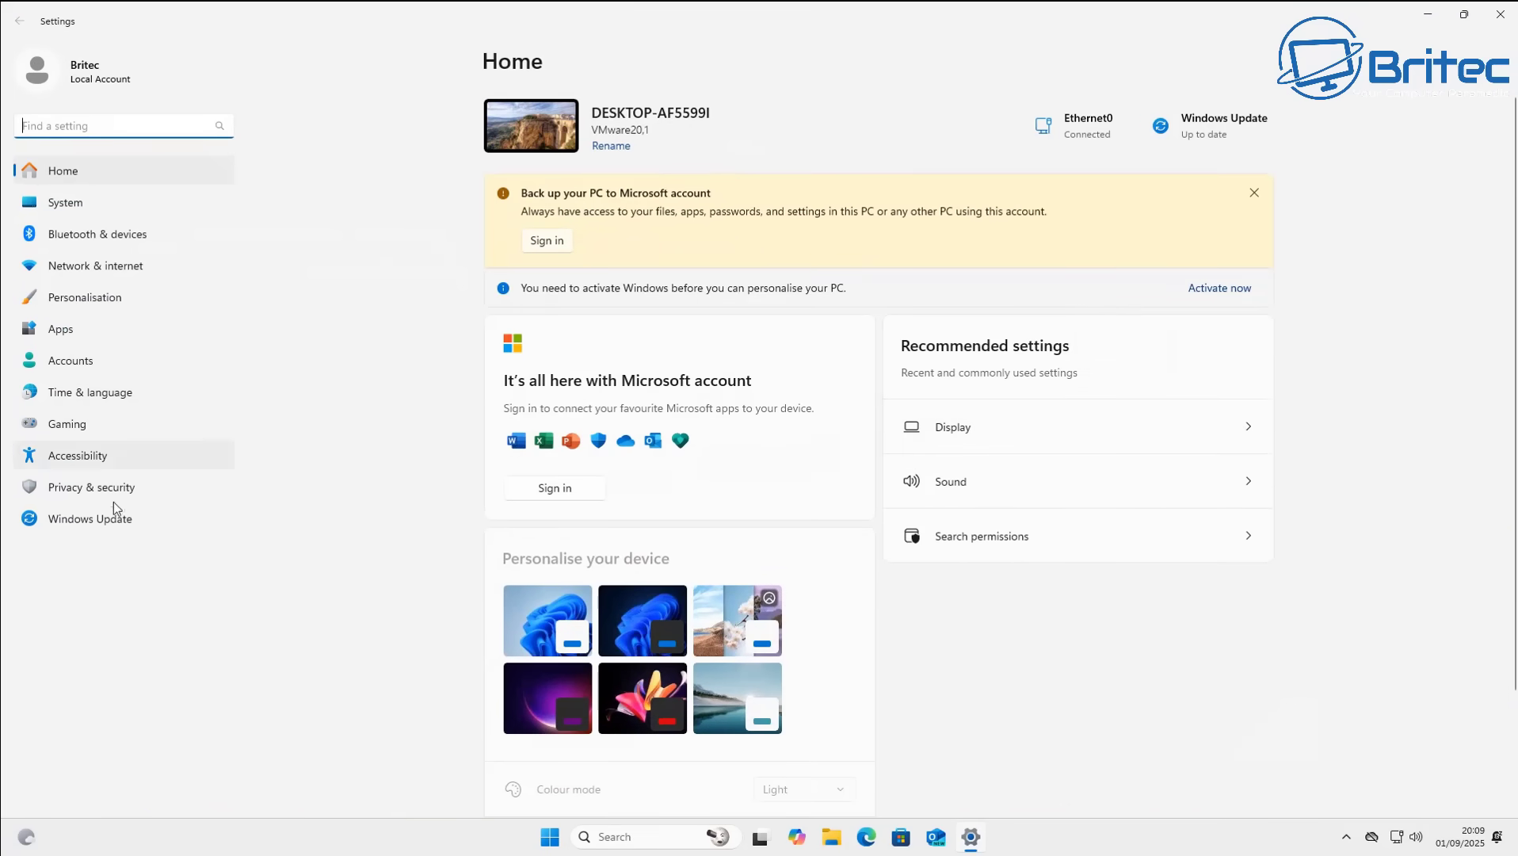
click(101, 522)
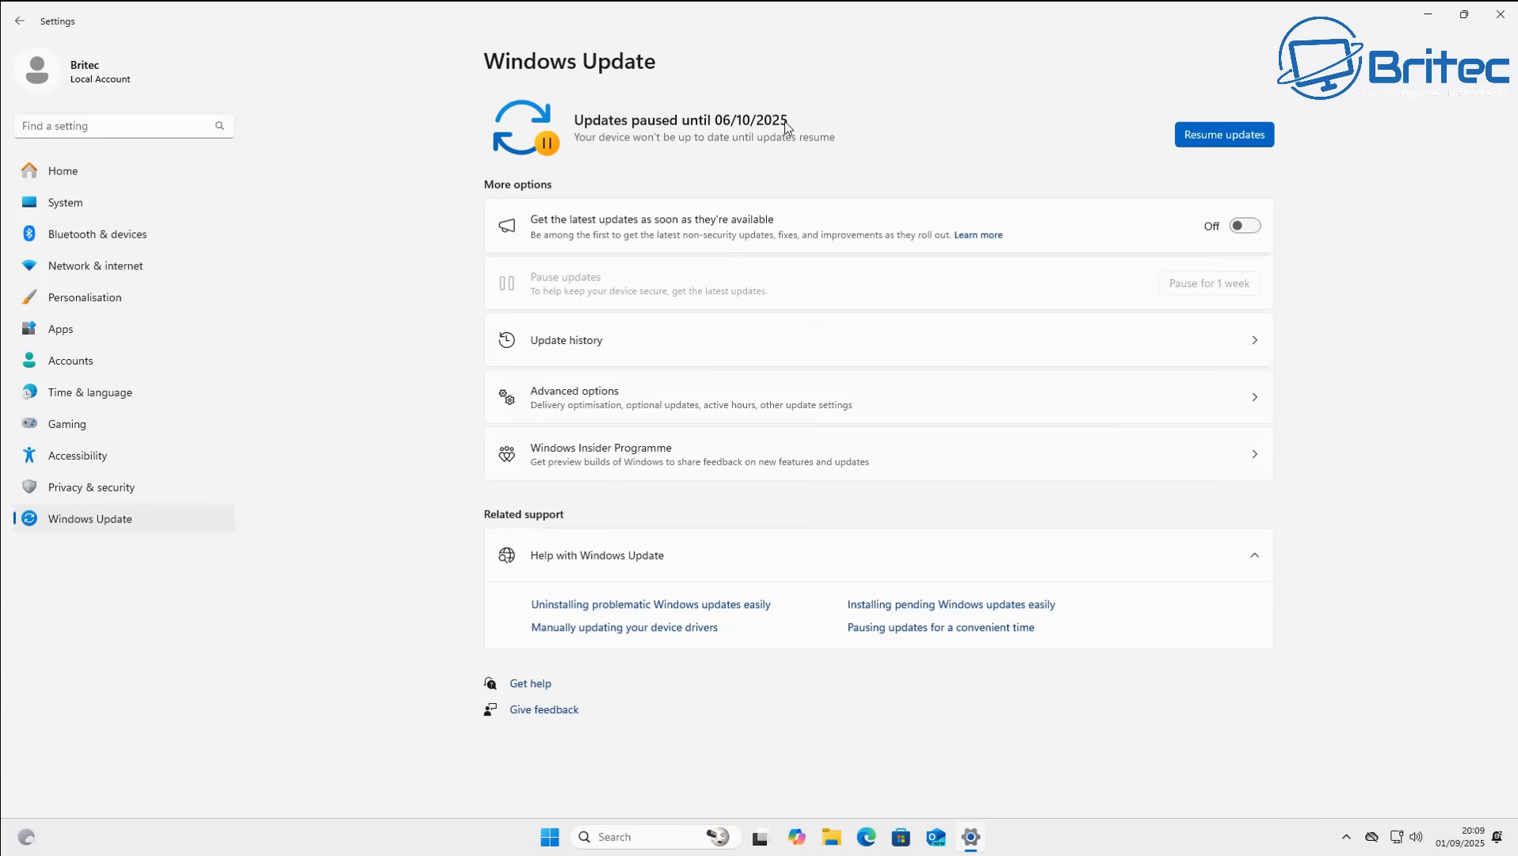
click(628, 346)
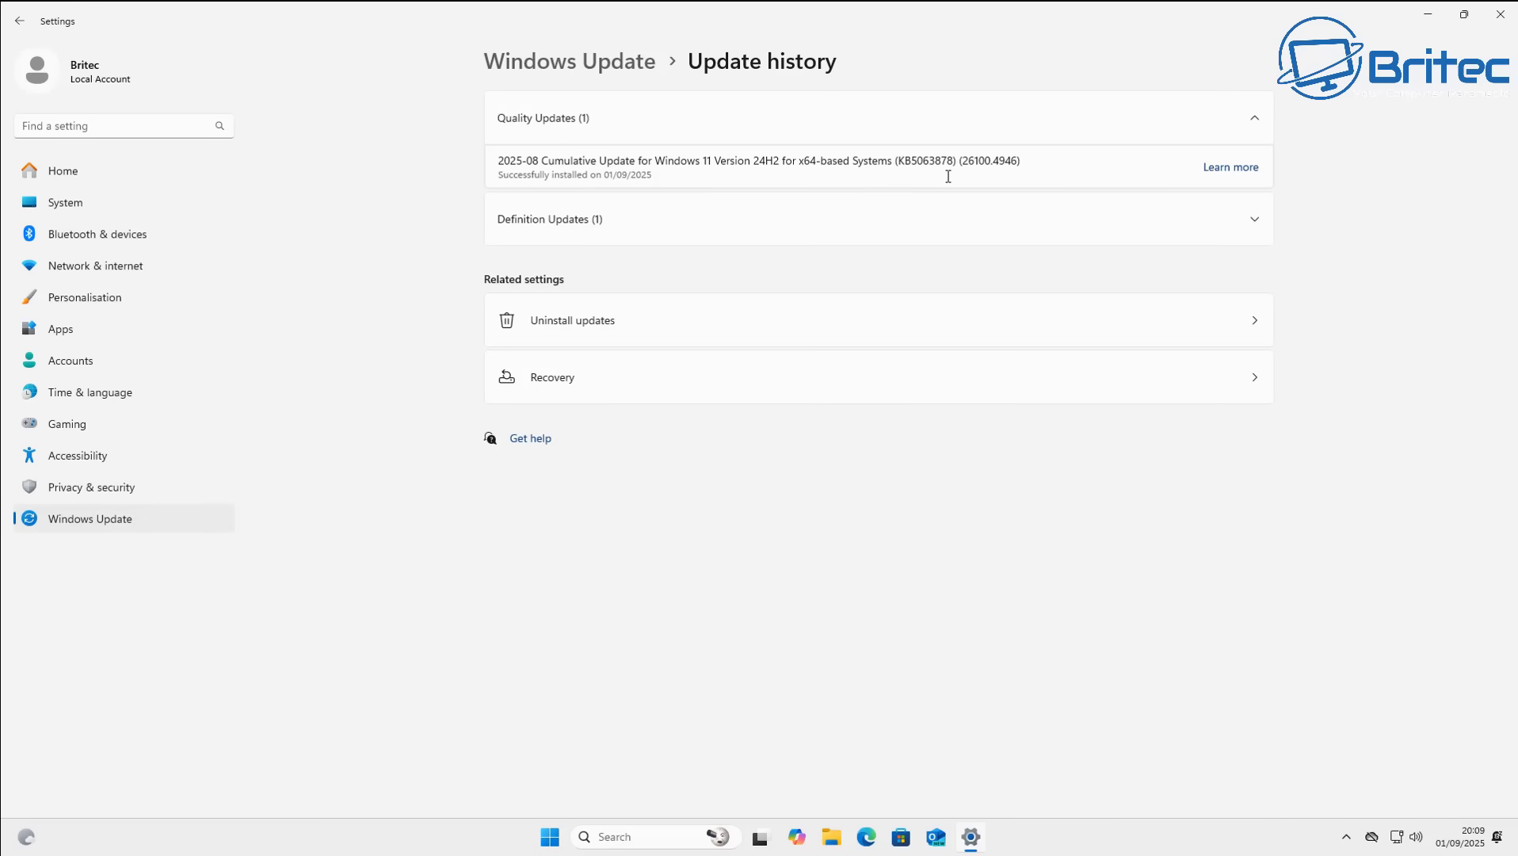
click(580, 333)
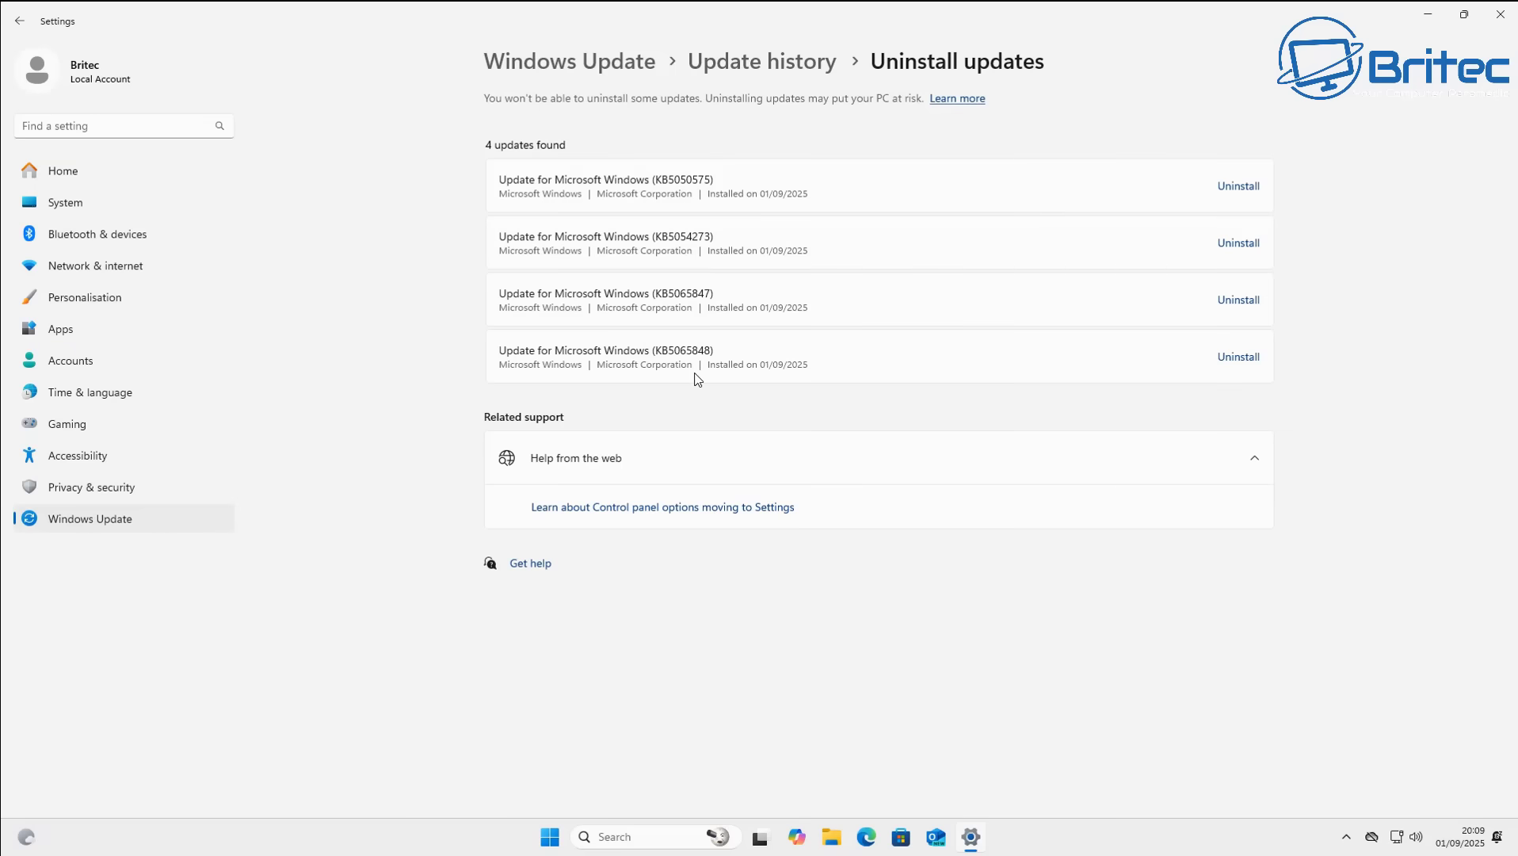
Step: Return to the main Windows Update page, resume updates, and toggle getting the latest updates as soon as they're available
click(20, 22)
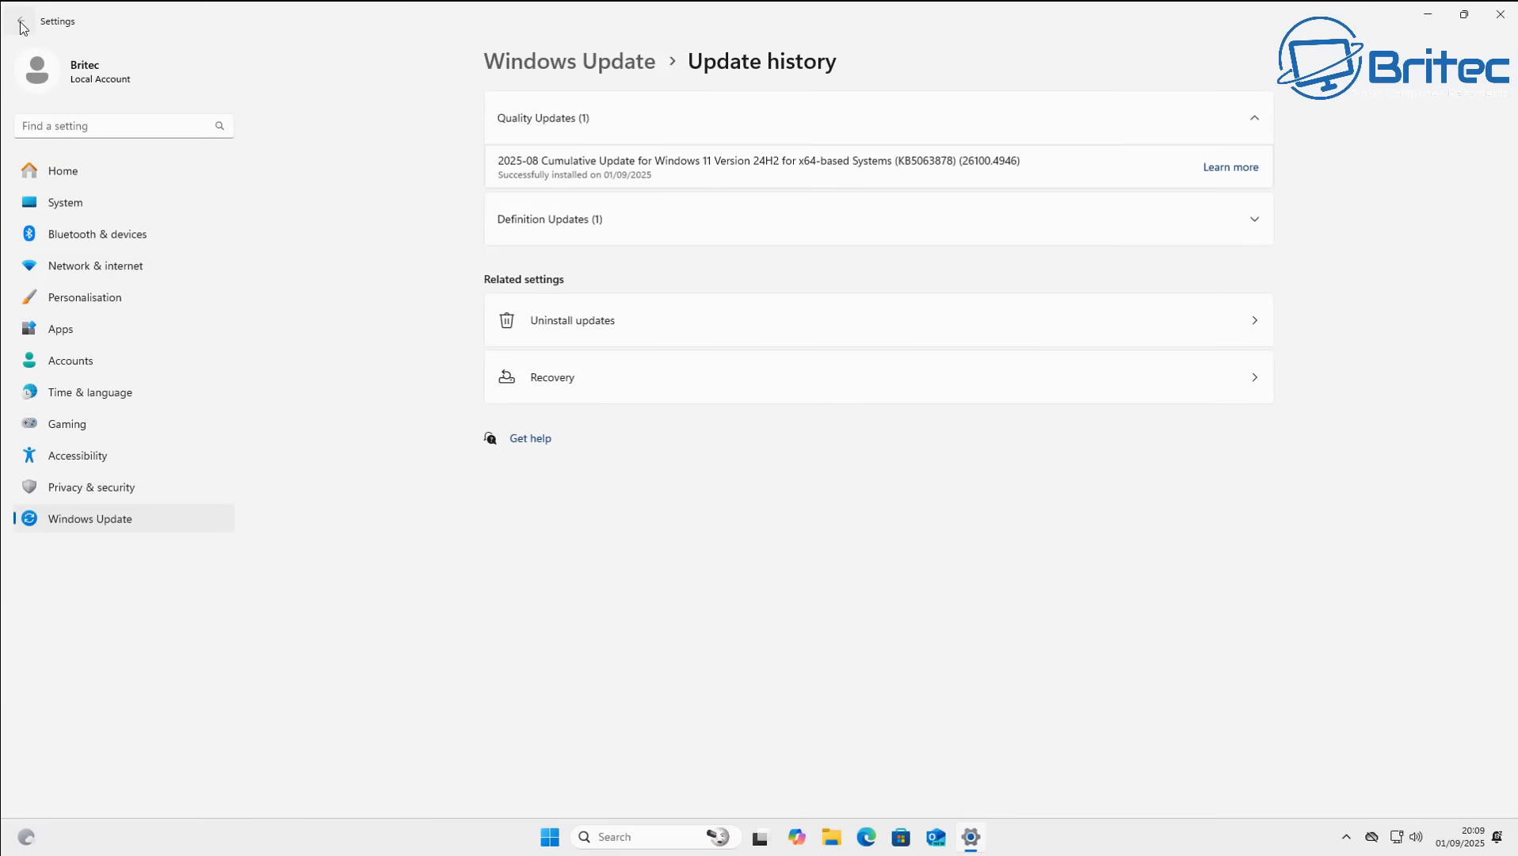
click(20, 22)
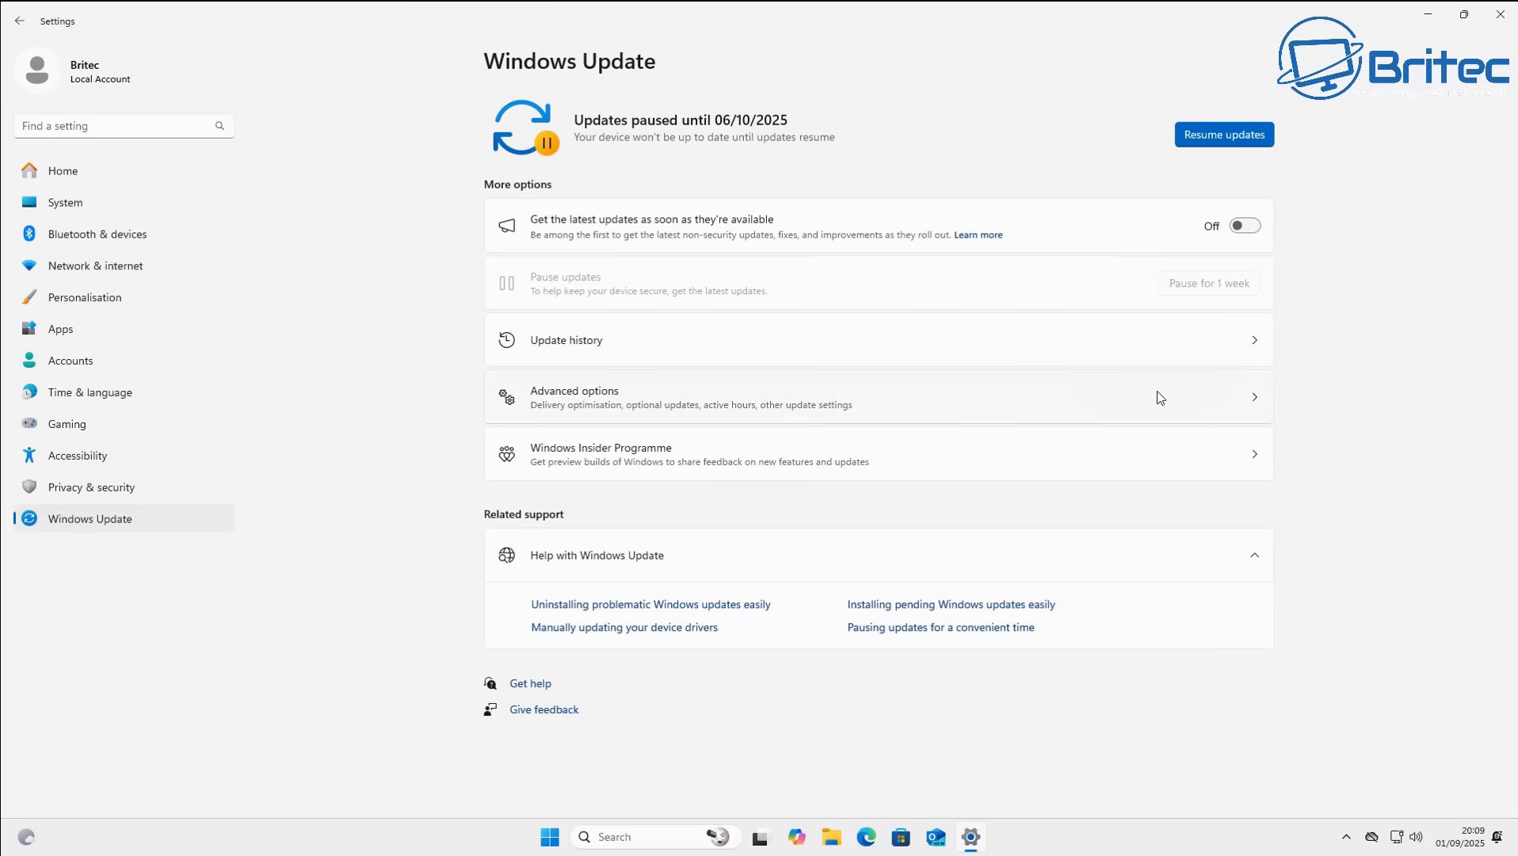
click(1217, 139)
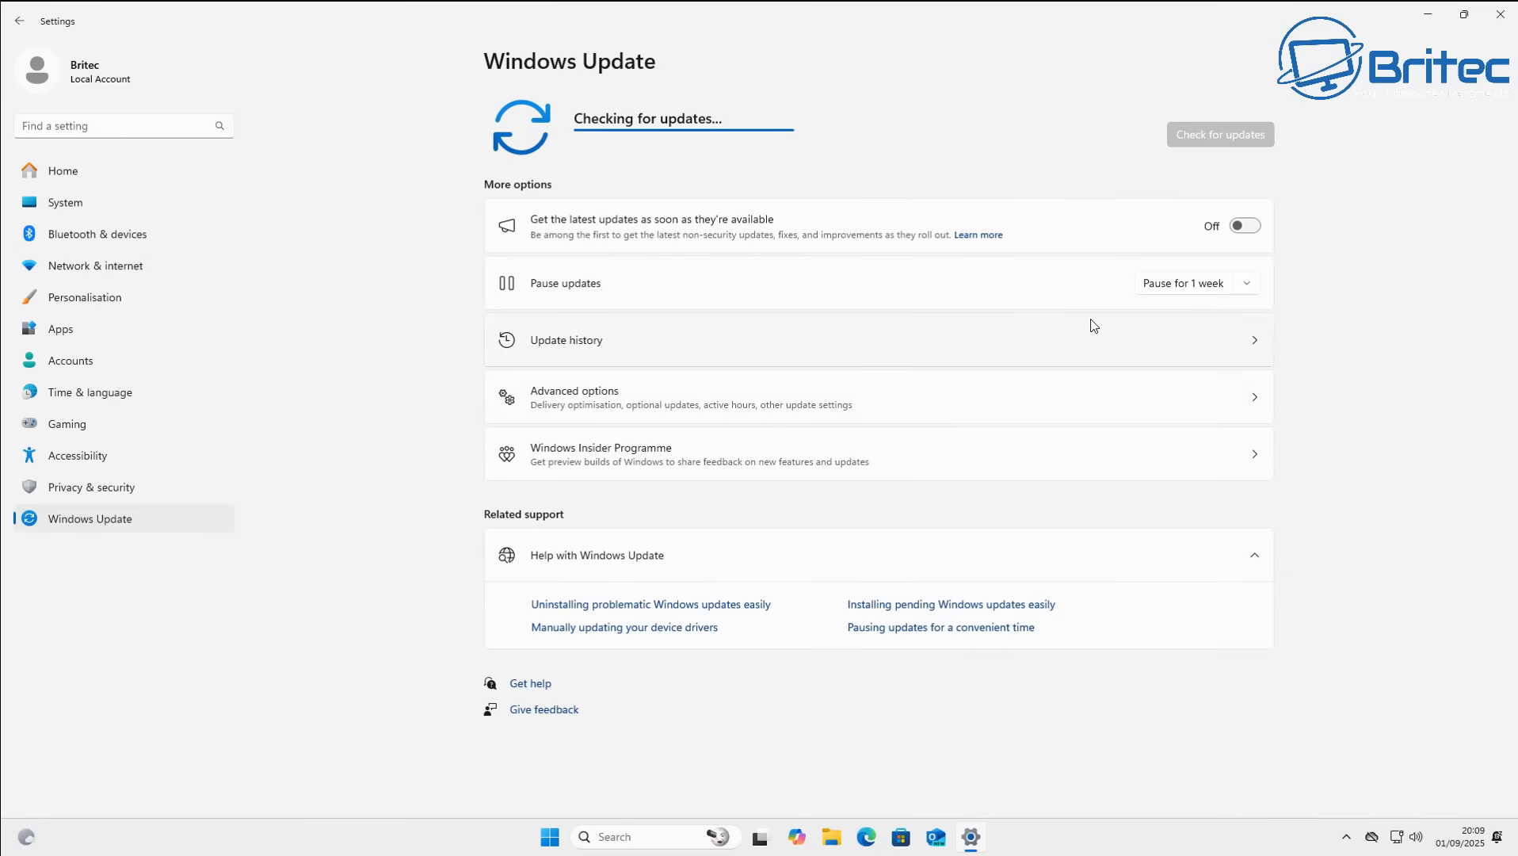
click(1243, 228)
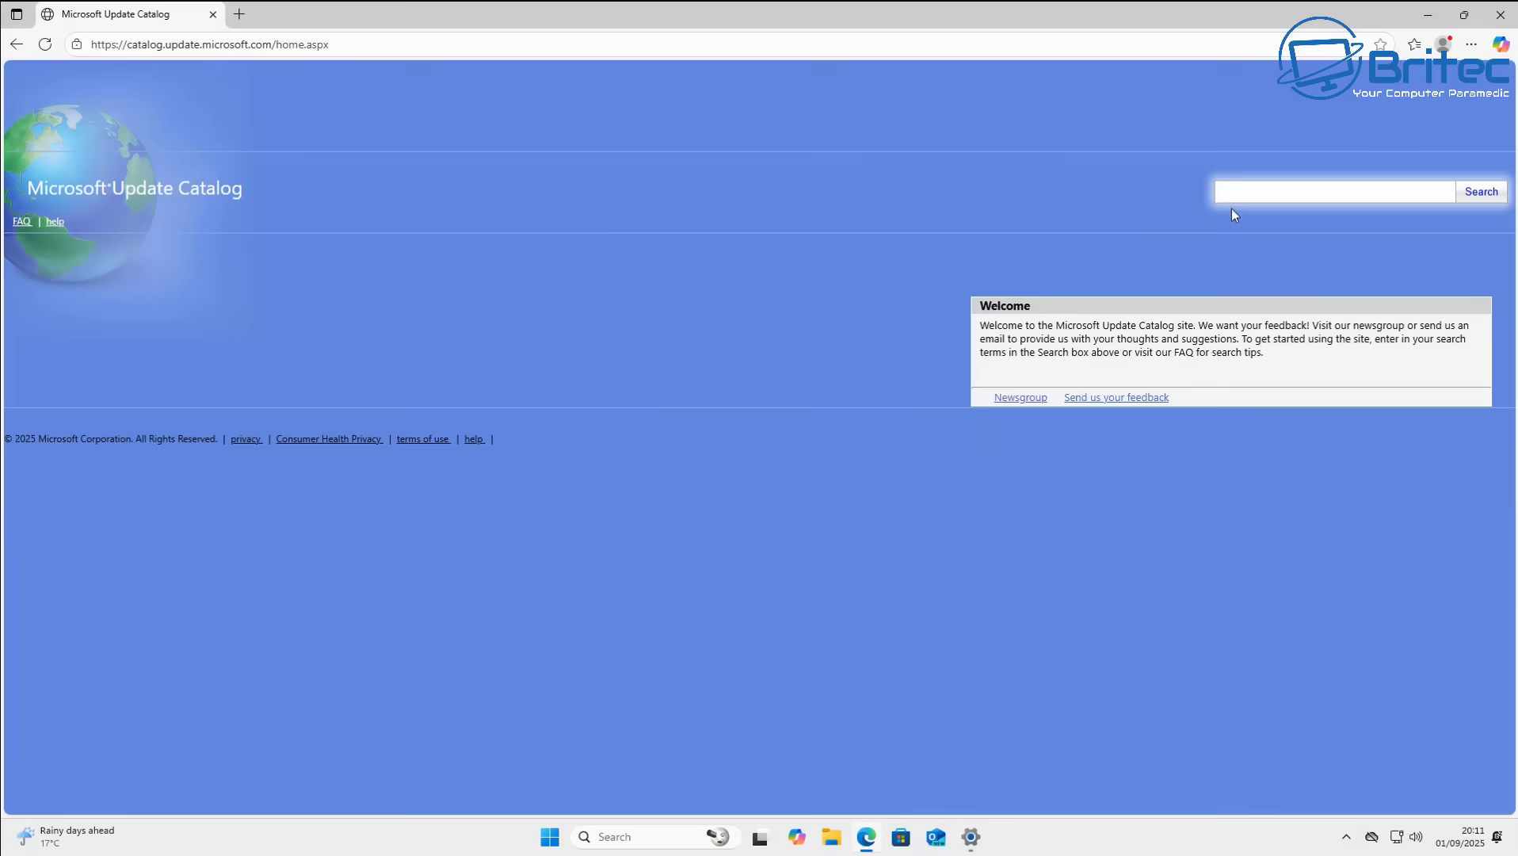
Step: In Microsoft Edge, search the Microsoft Update Catalog for KB5063878
right_click(1227, 191)
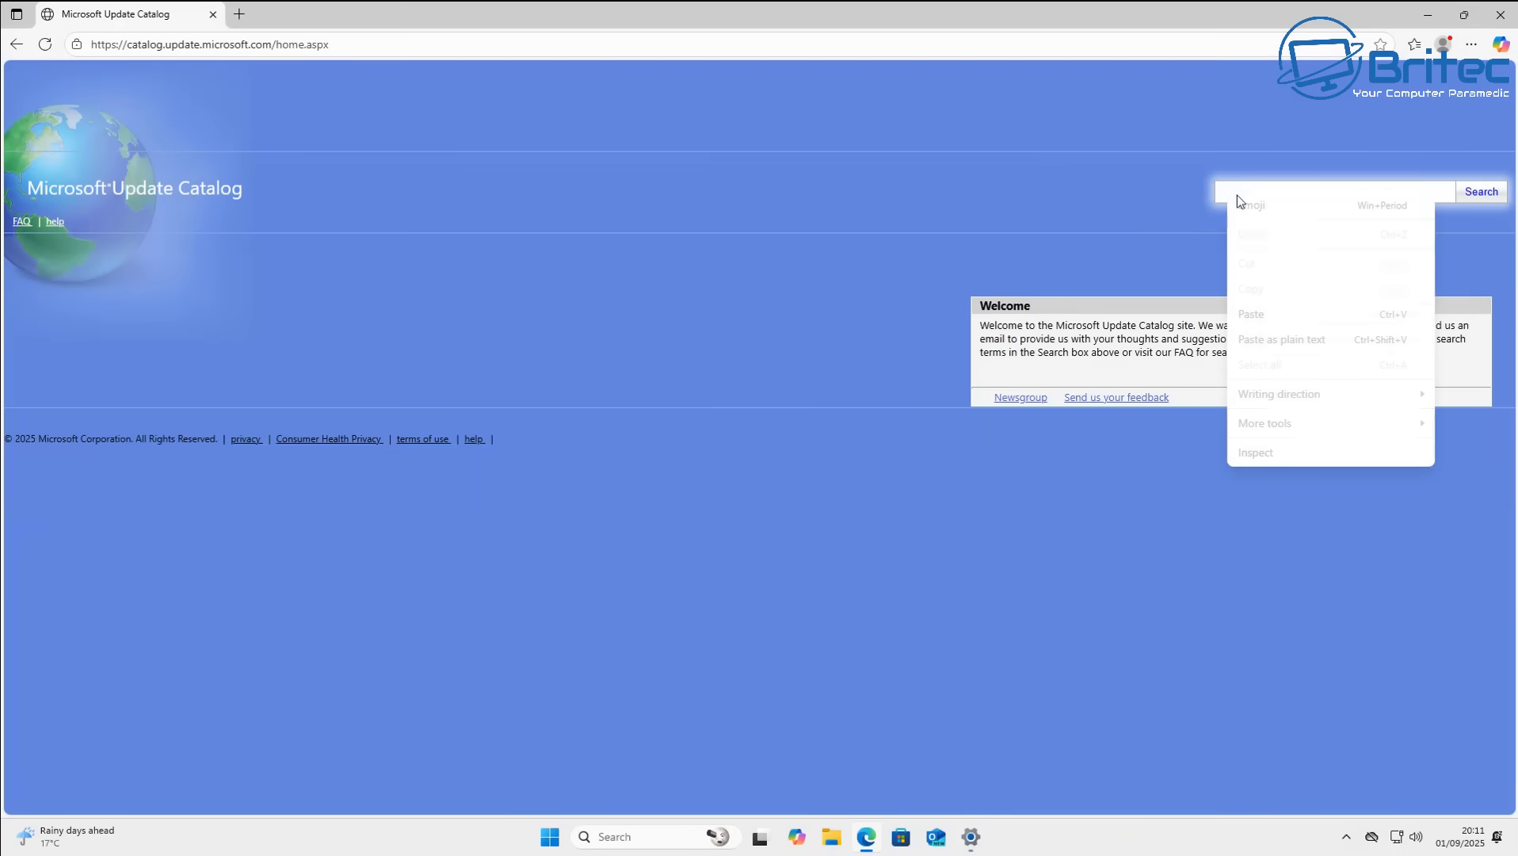
click(1260, 317)
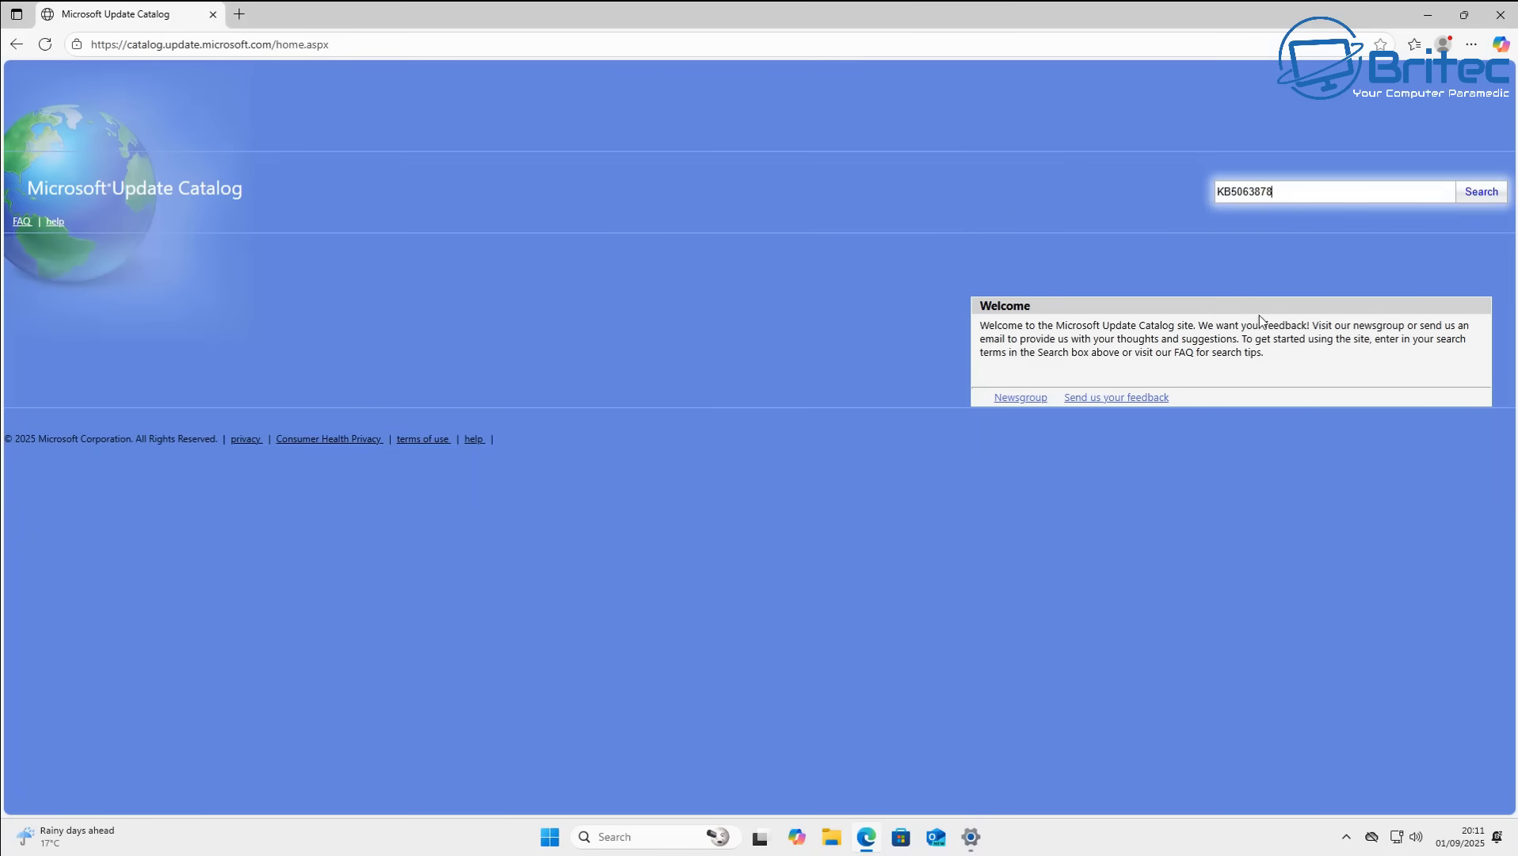
click(1490, 193)
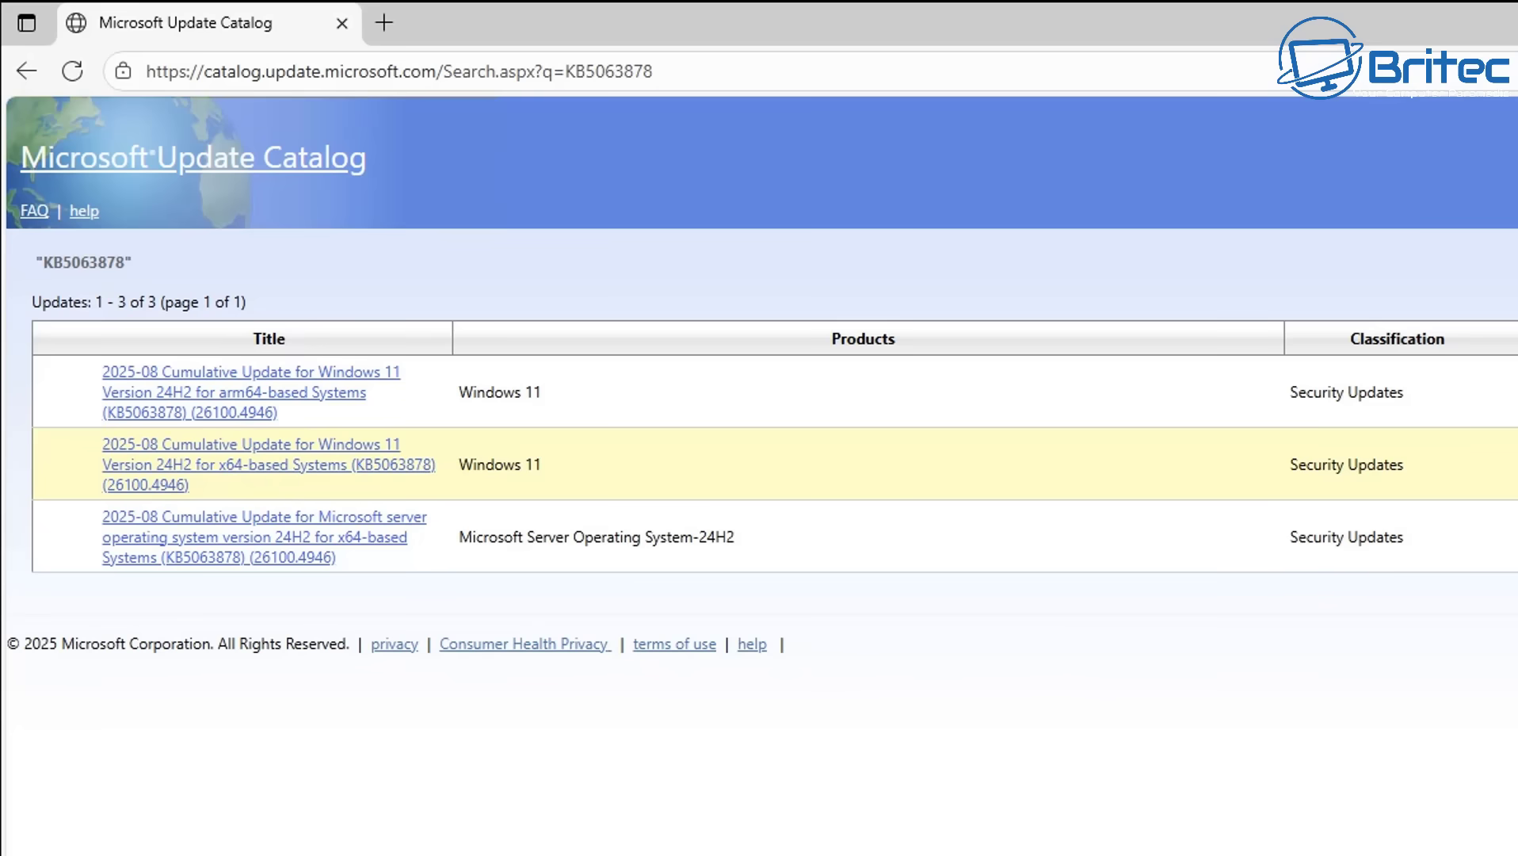
Step: Download the kb5043080 and kb5063878 .msu files for the Windows 11 24H2 x64 cumulative update, and close the download dialog and browser
click(1510, 464)
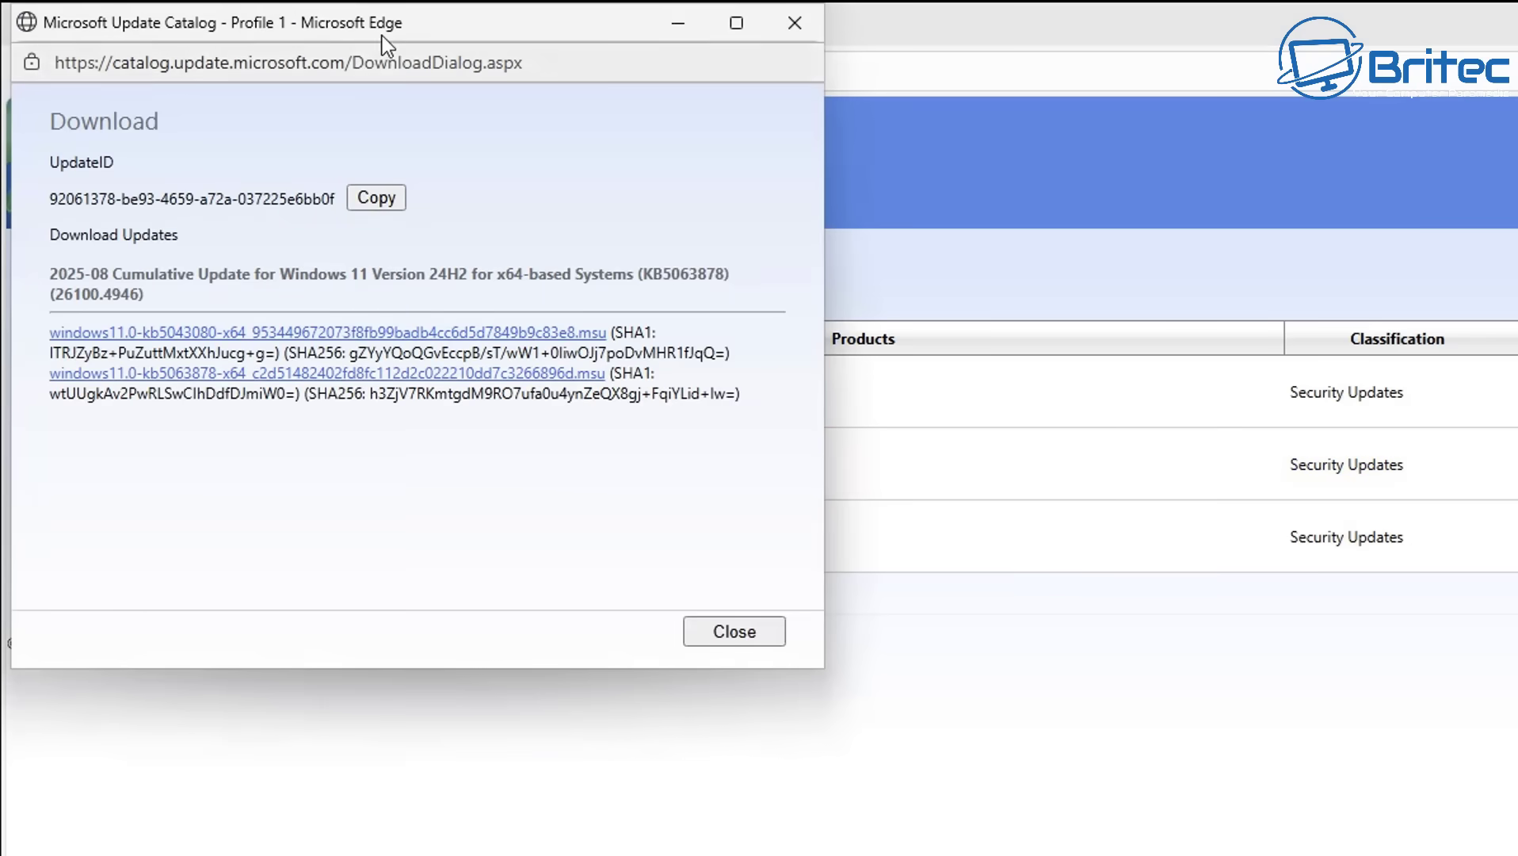
drag(390, 24, 1028, 187)
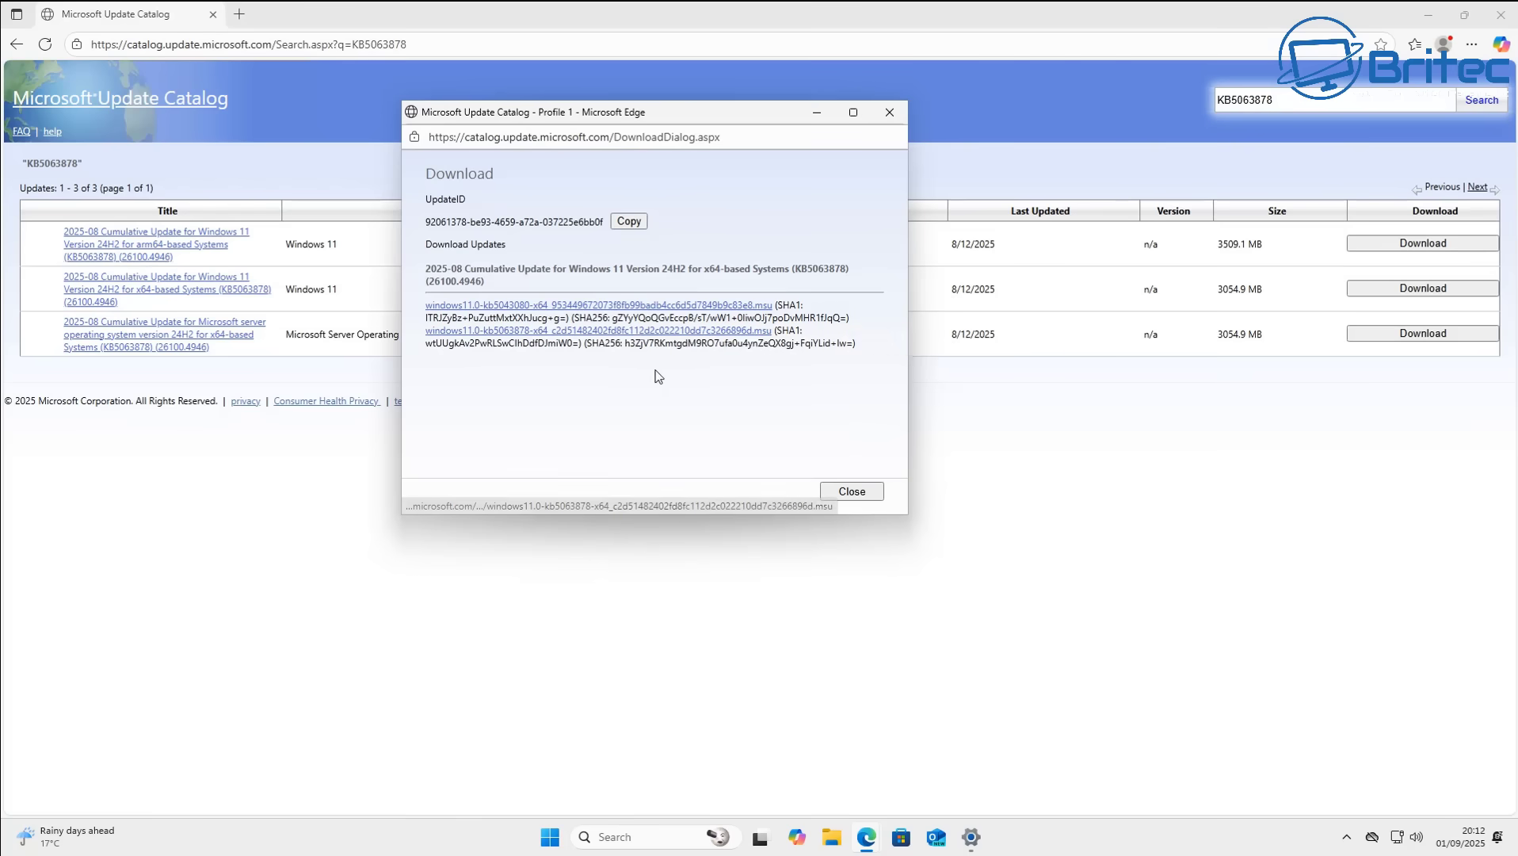
click(687, 308)
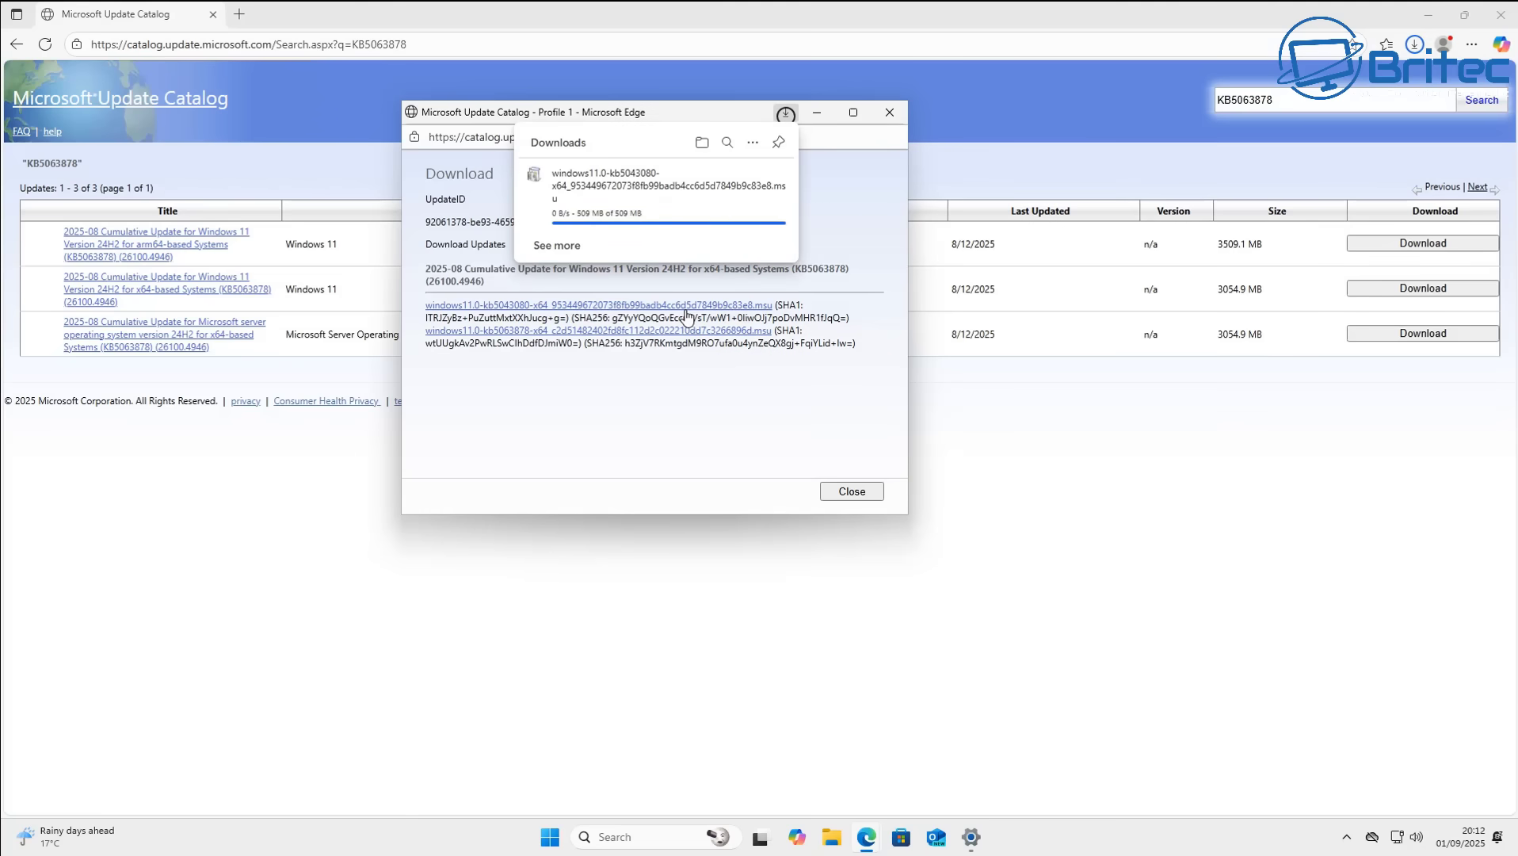
click(689, 331)
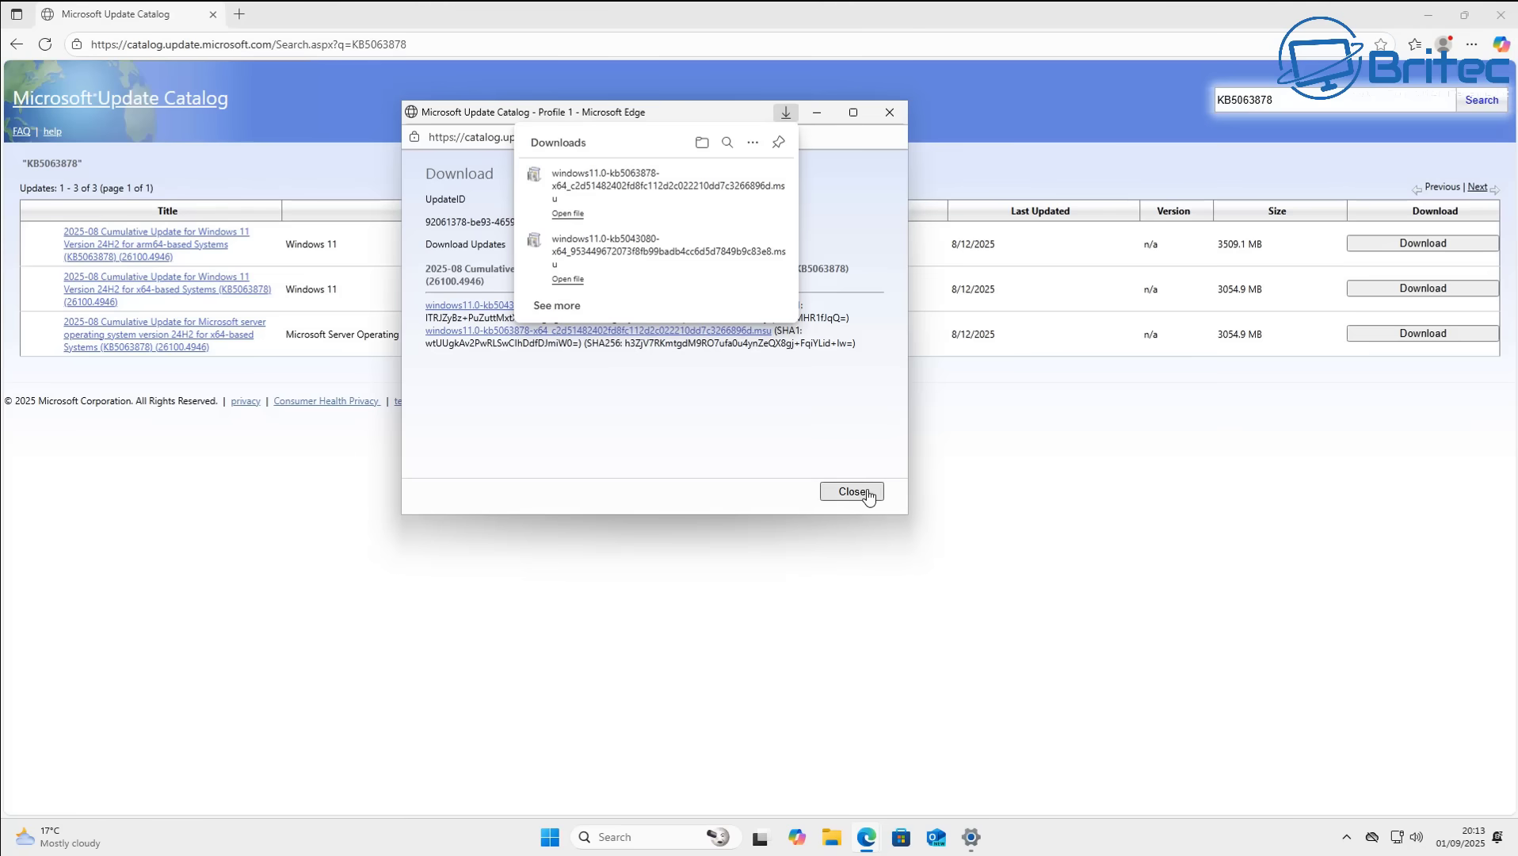
click(869, 492)
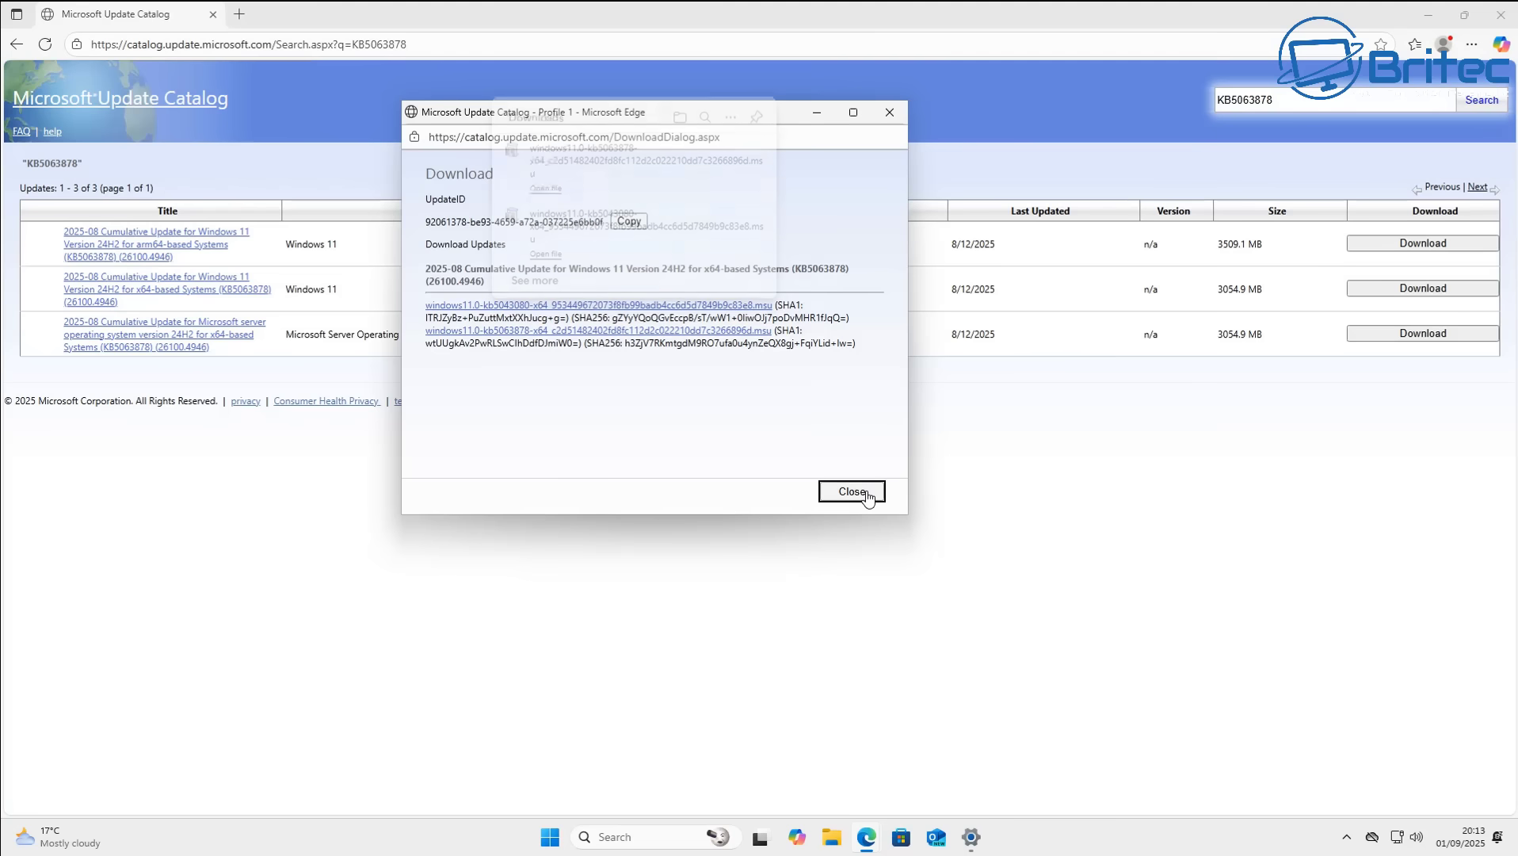
click(869, 491)
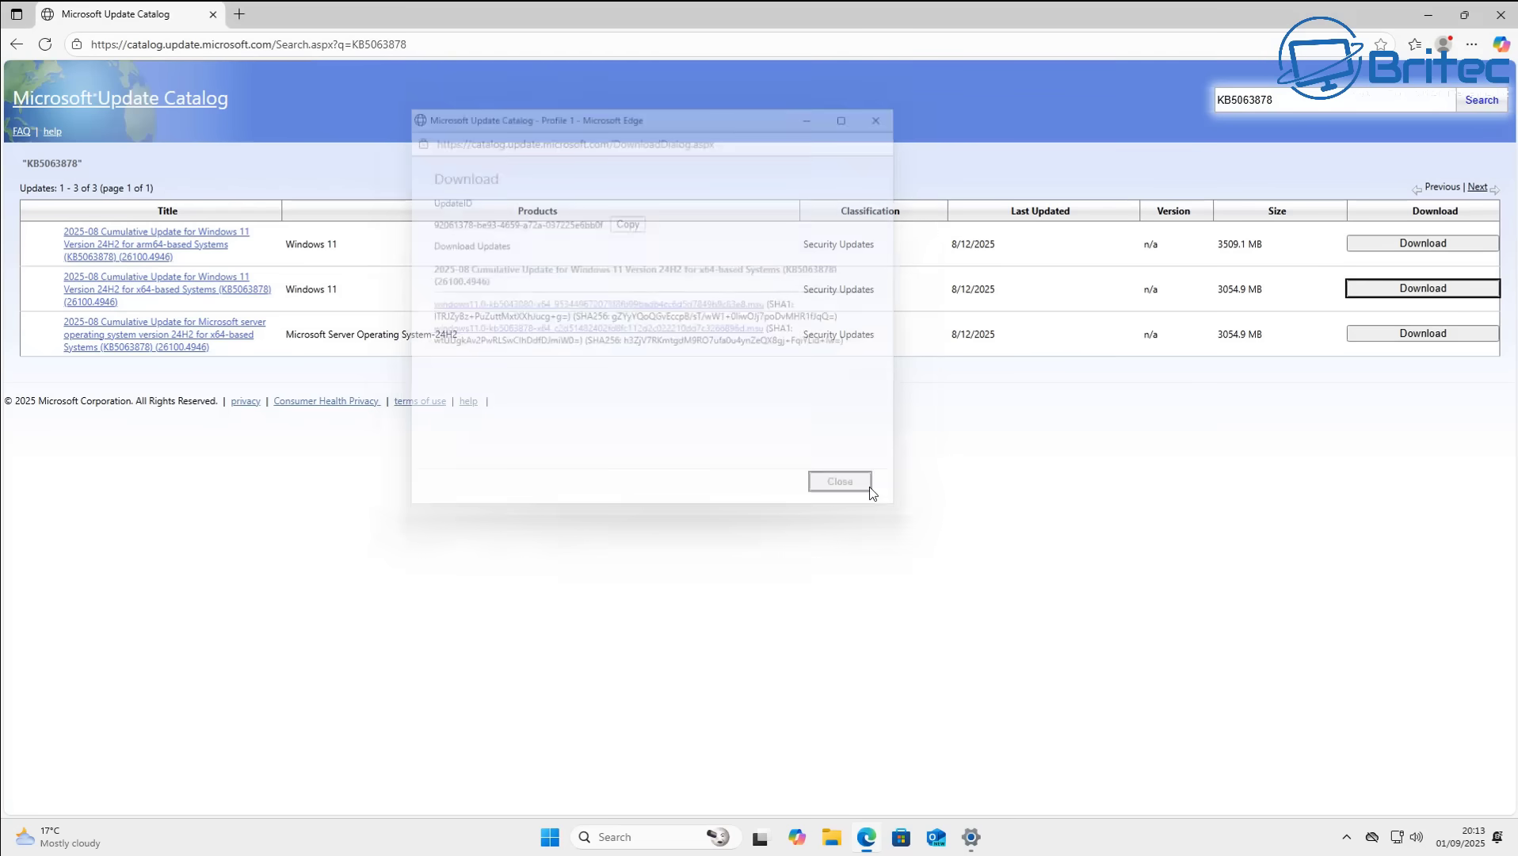
click(1512, 19)
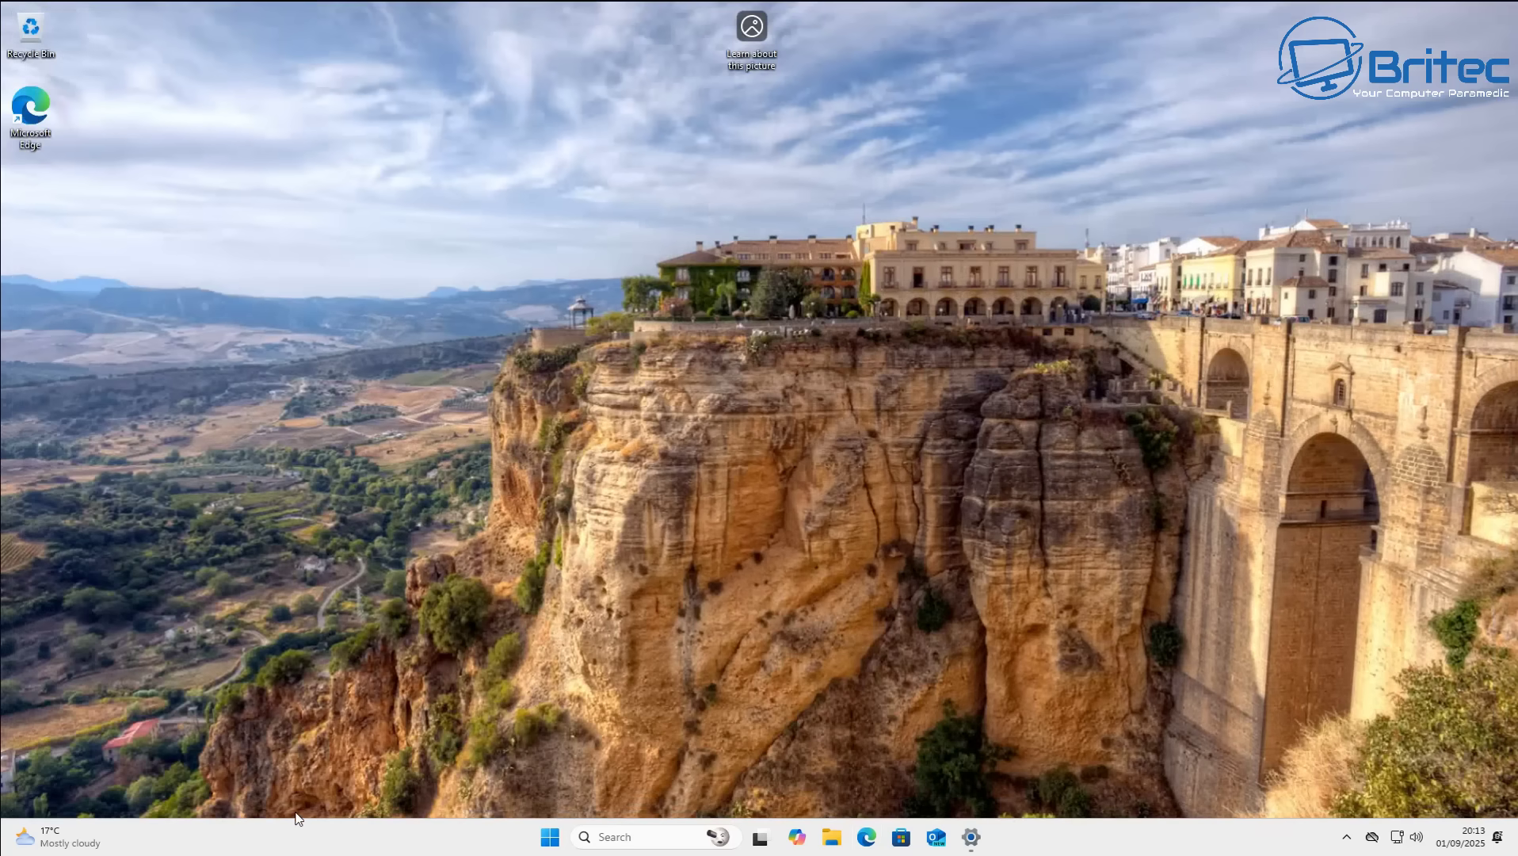
Step: In File Explorer's Downloads folder, widen the Name column and launch the windows11.0-kb5063878-x64 update package
click(830, 837)
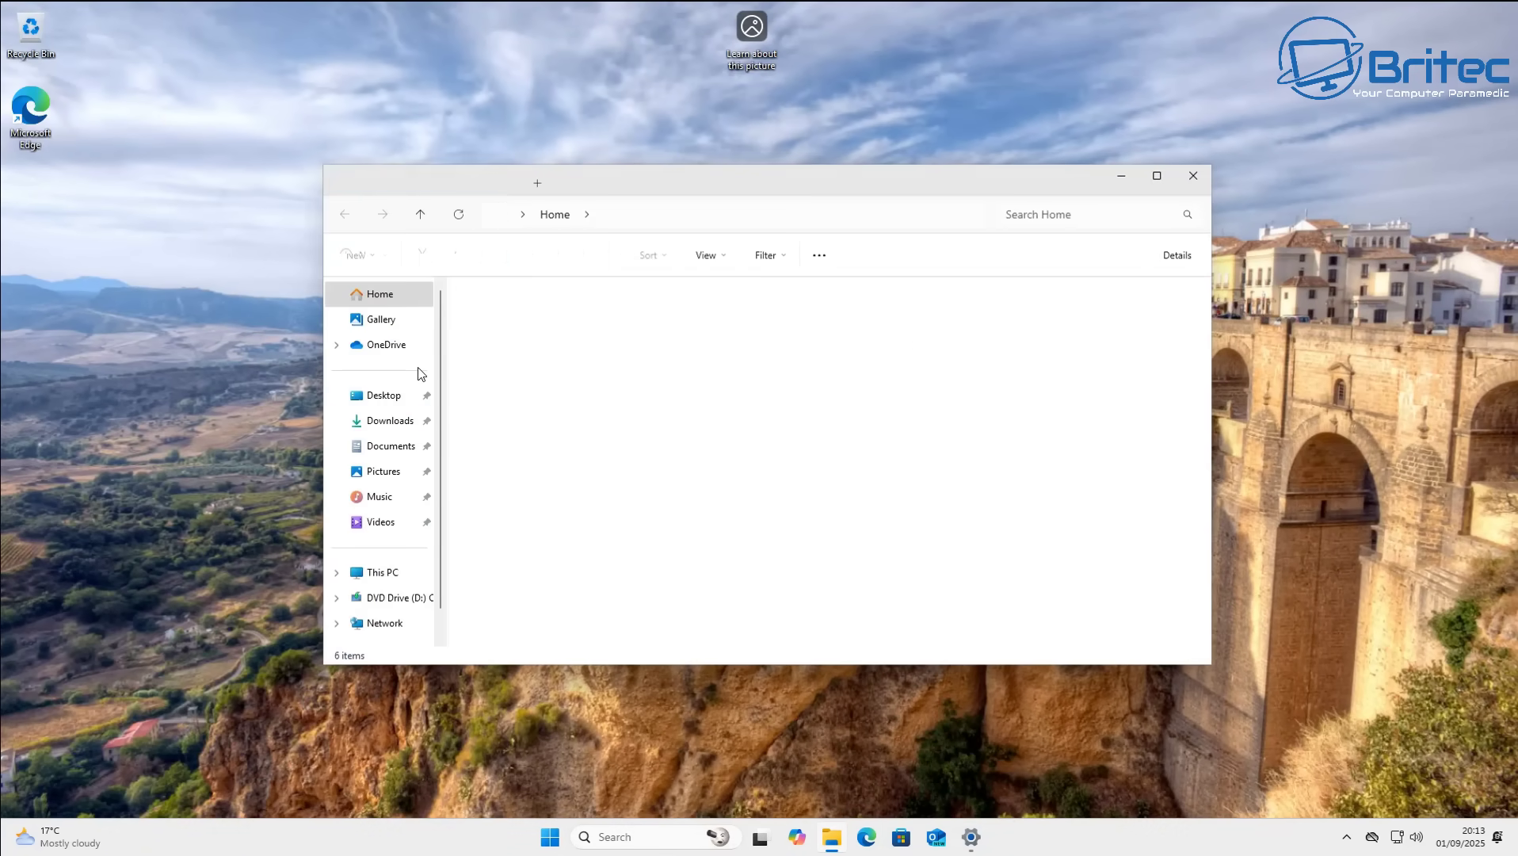
click(386, 423)
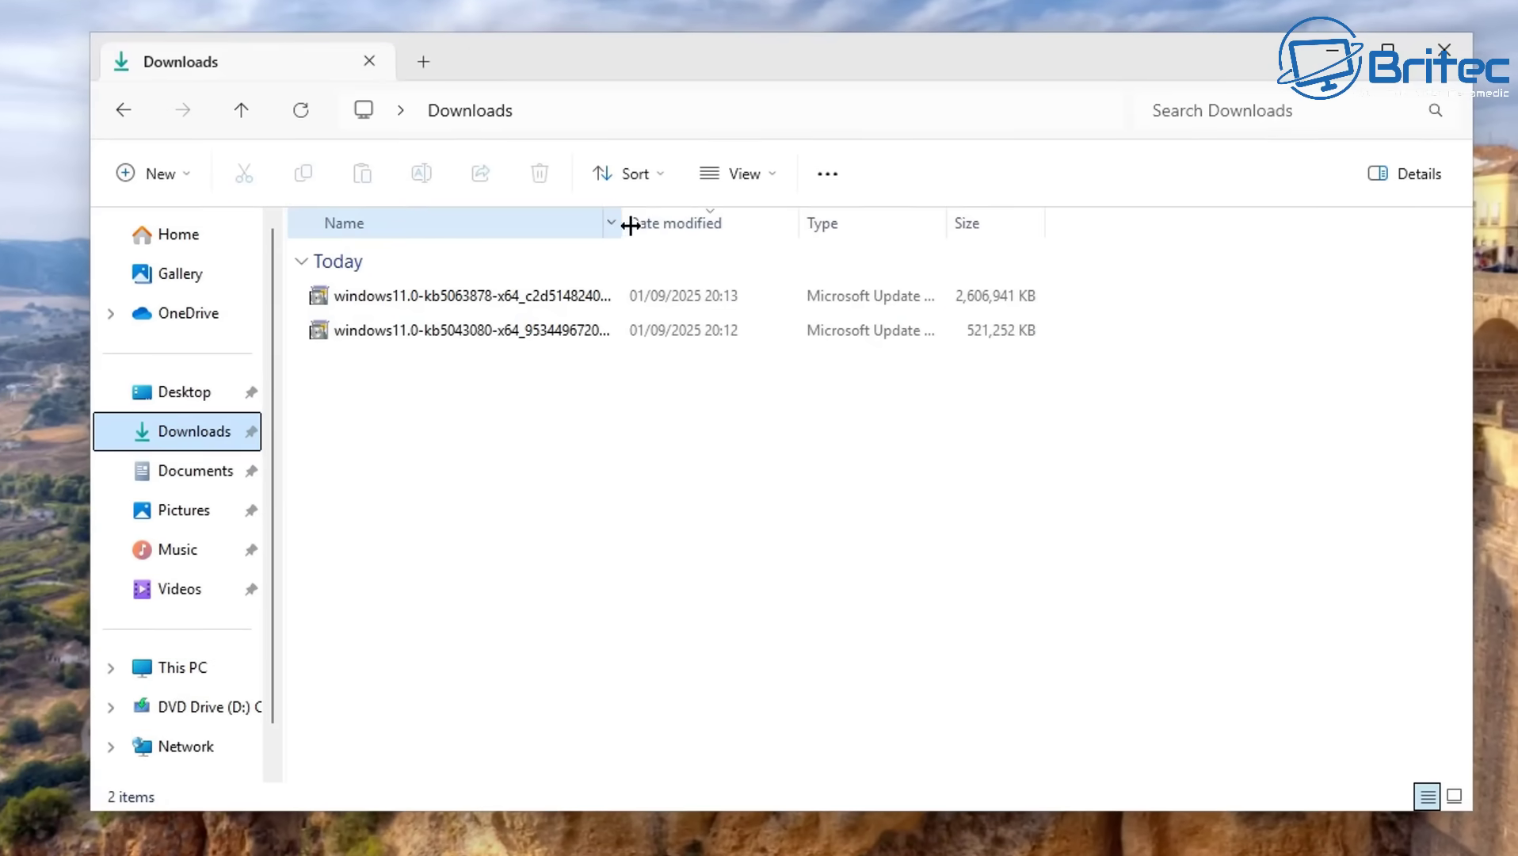
drag(665, 283, 817, 291)
drag(857, 232, 879, 231)
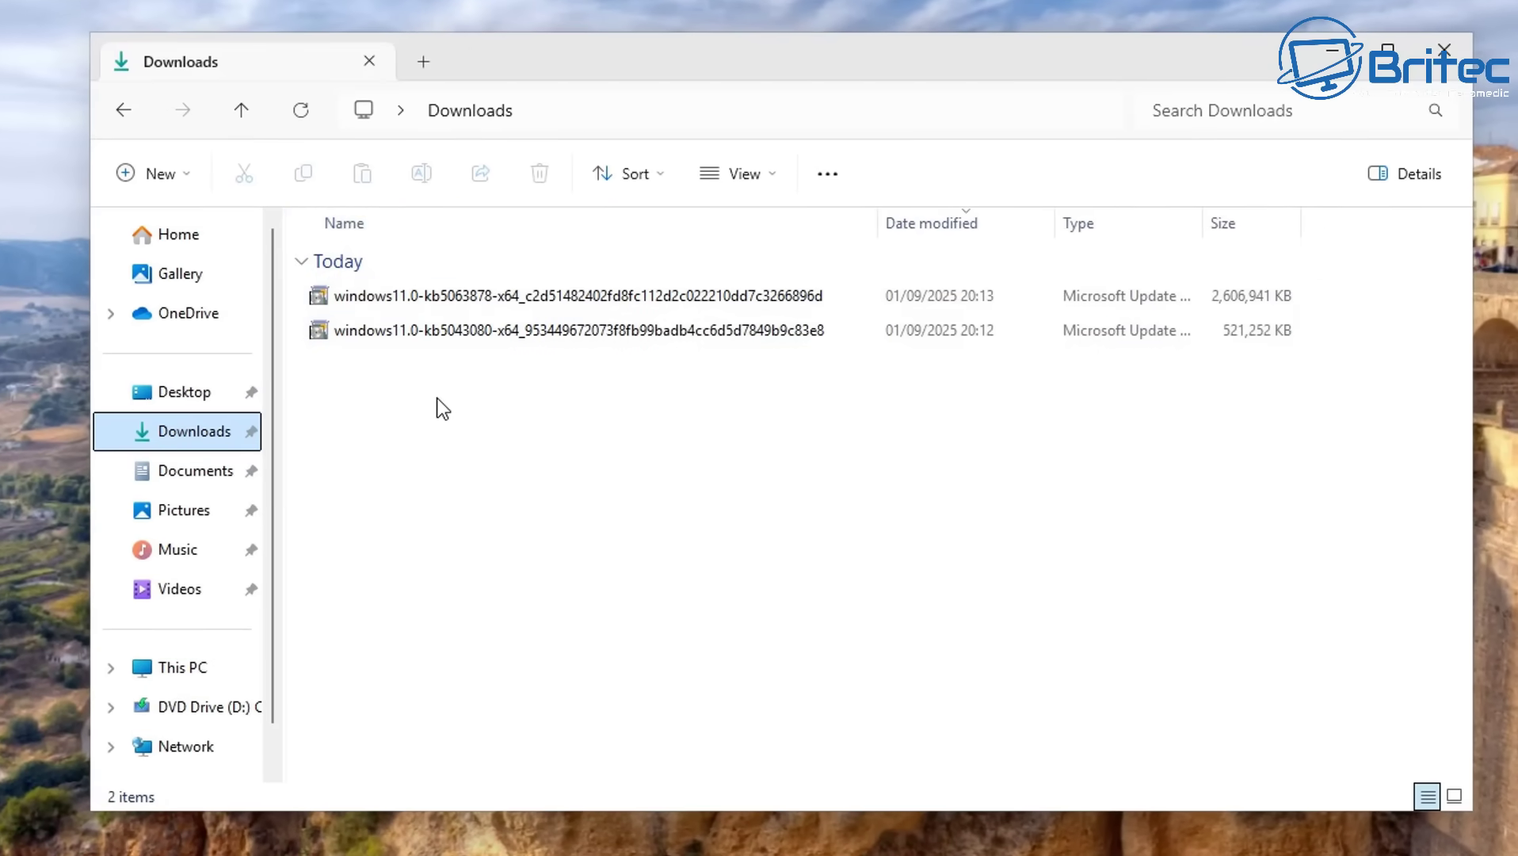
click(473, 301)
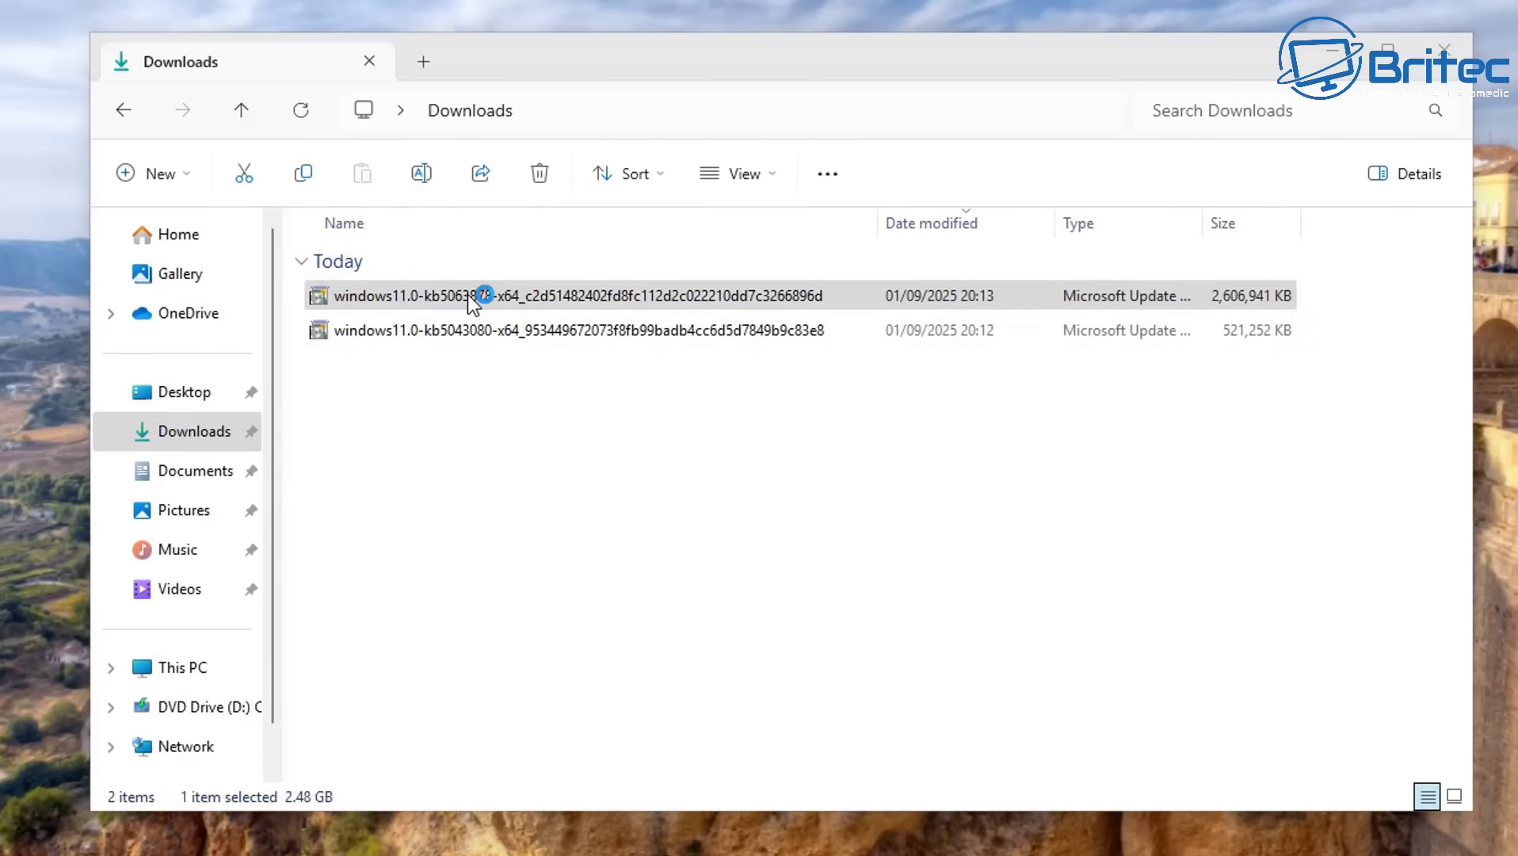
double_click(467, 294)
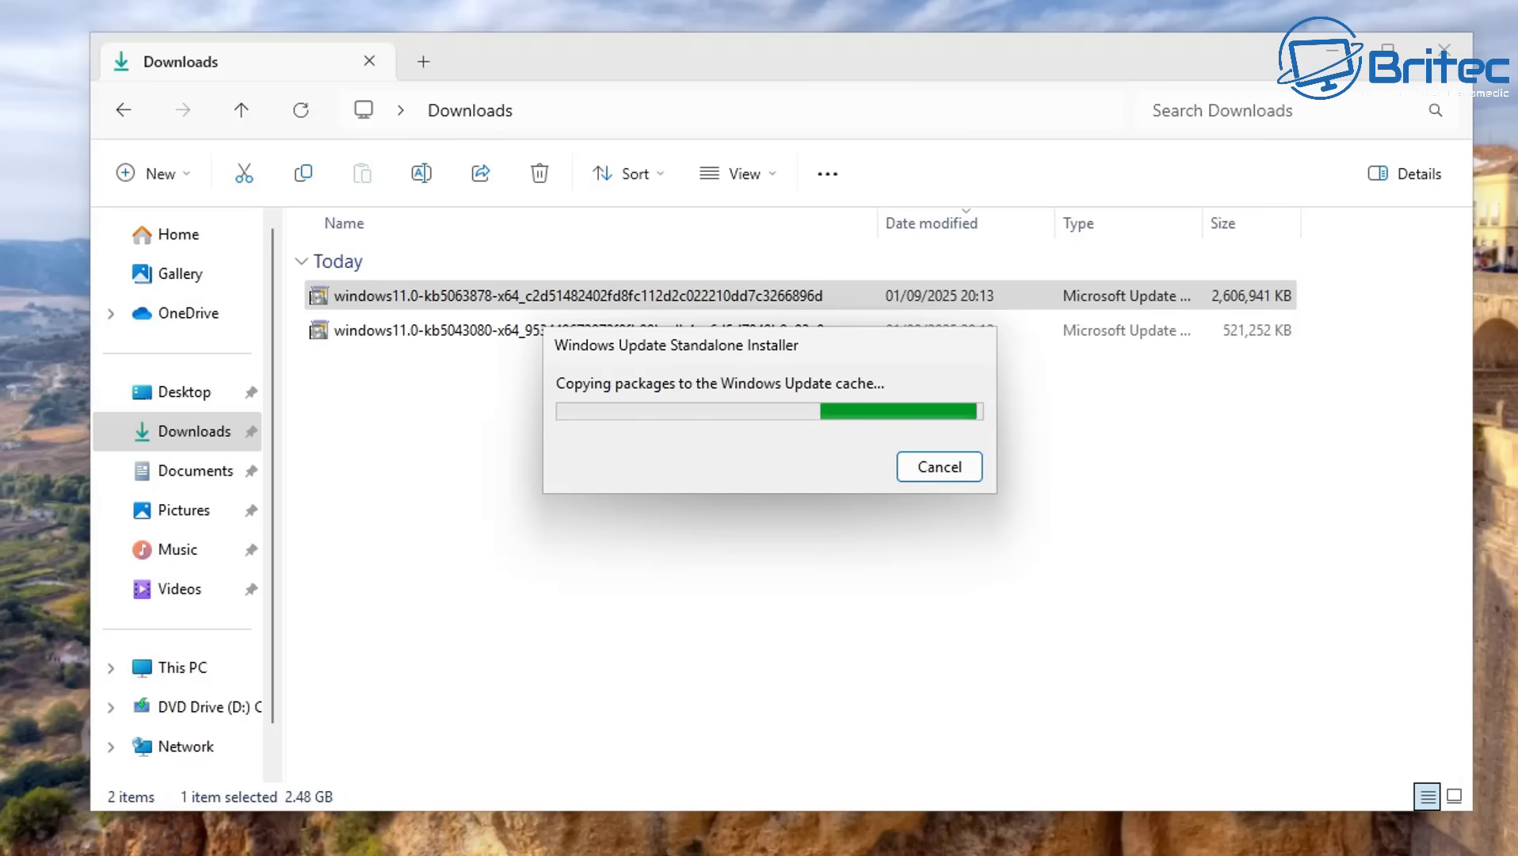
click(843, 799)
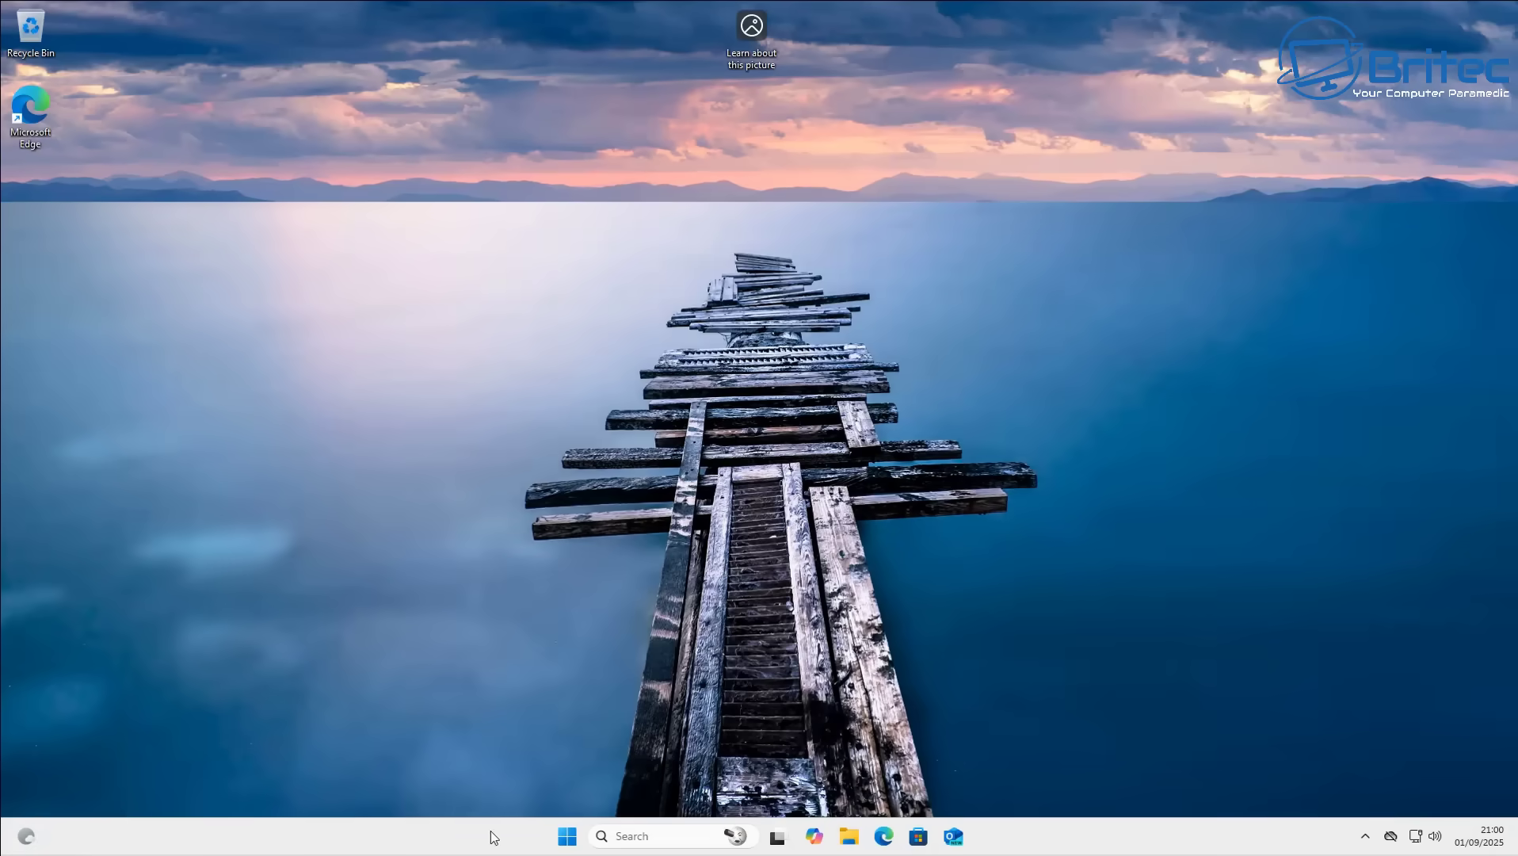
Step: Open Settings and examine the Windows Update history and the uninstallable updates for KB5063878, and close Settings
click(561, 839)
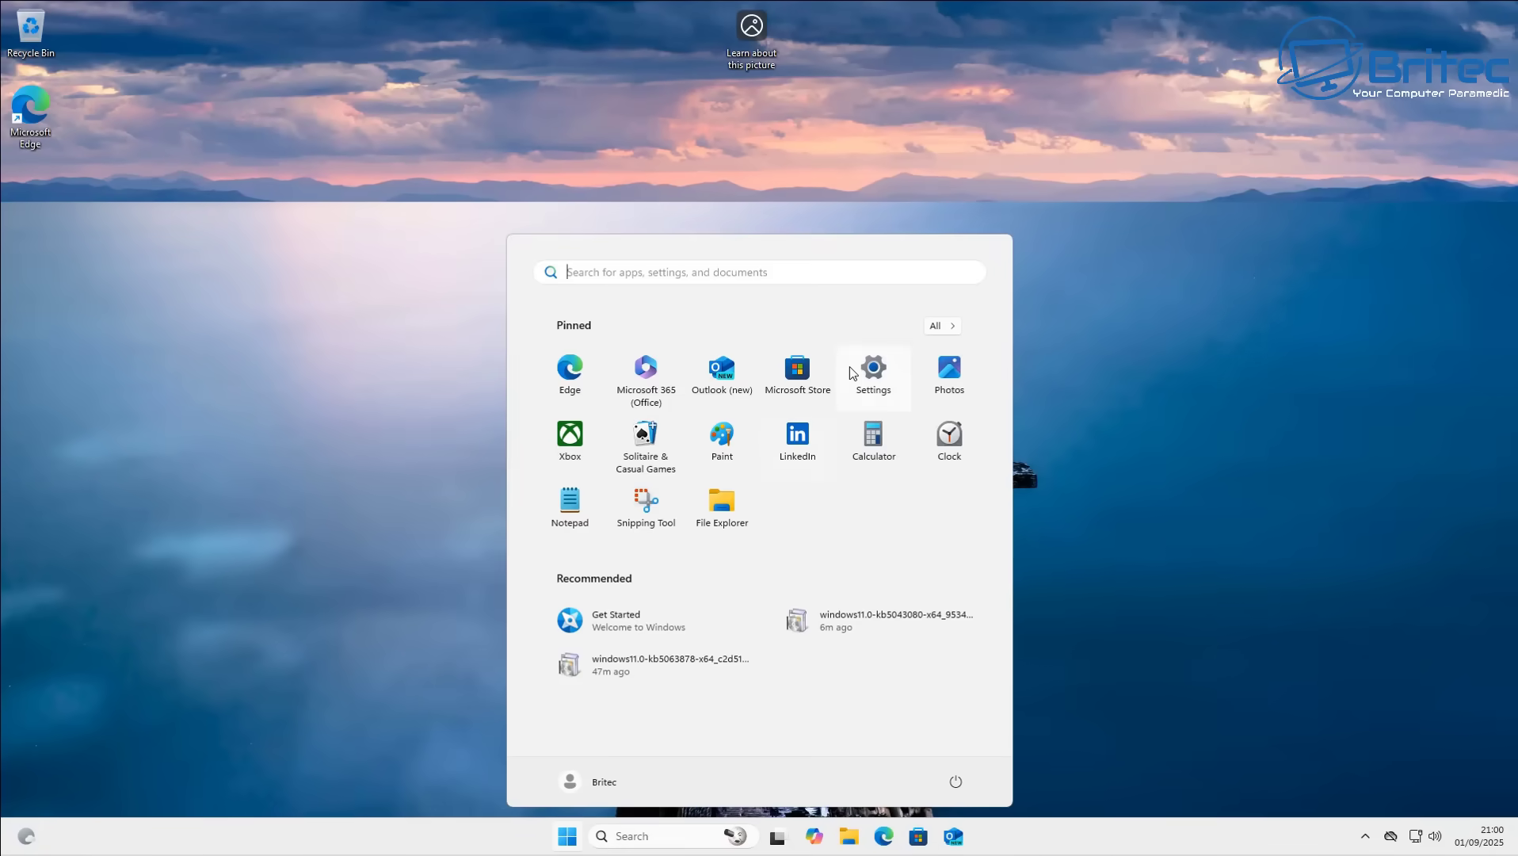
click(874, 401)
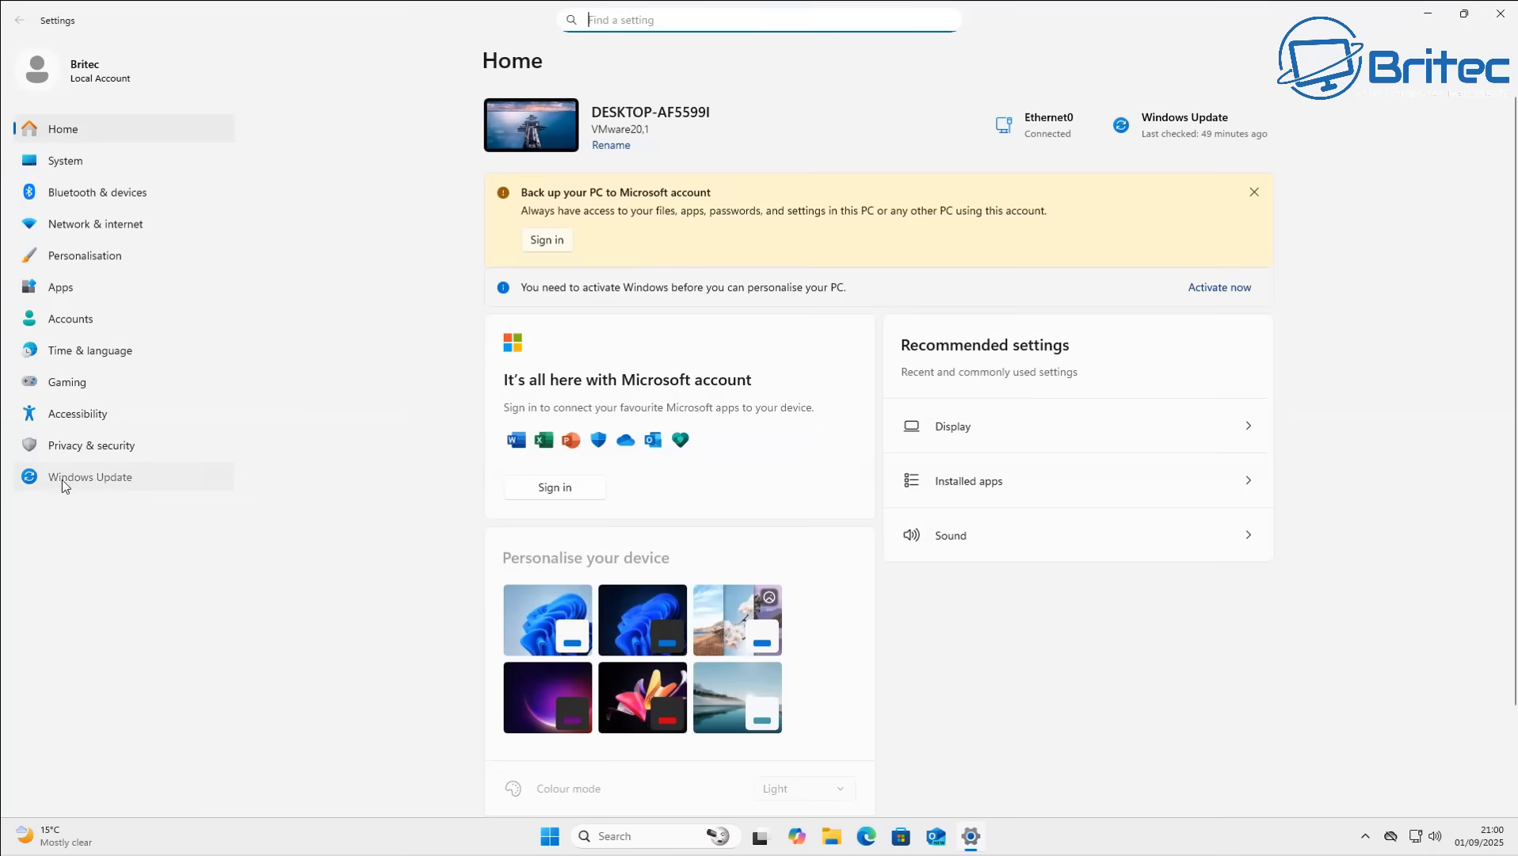
click(62, 479)
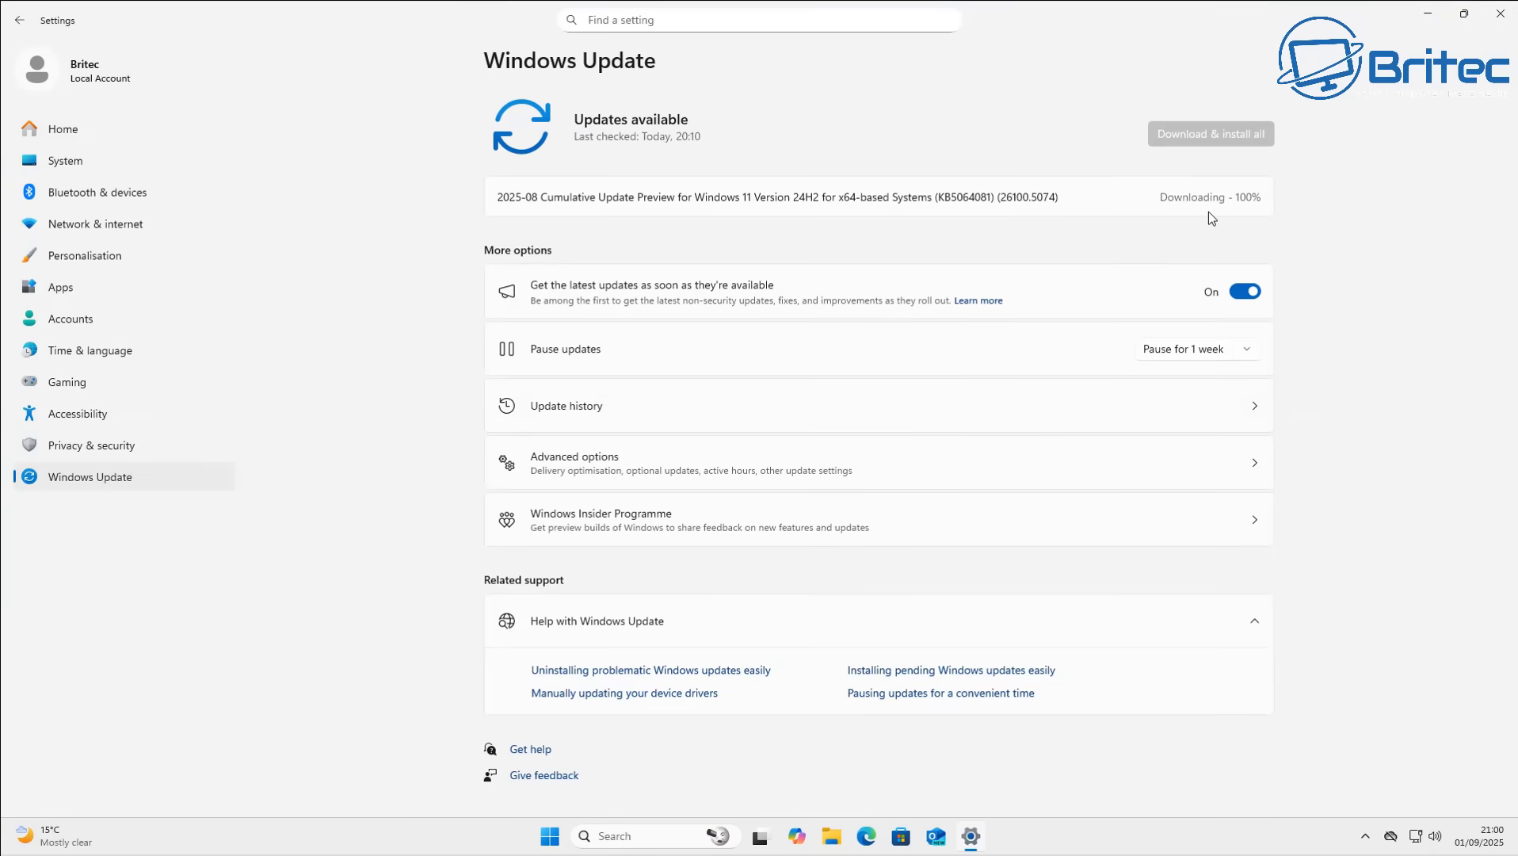
click(628, 407)
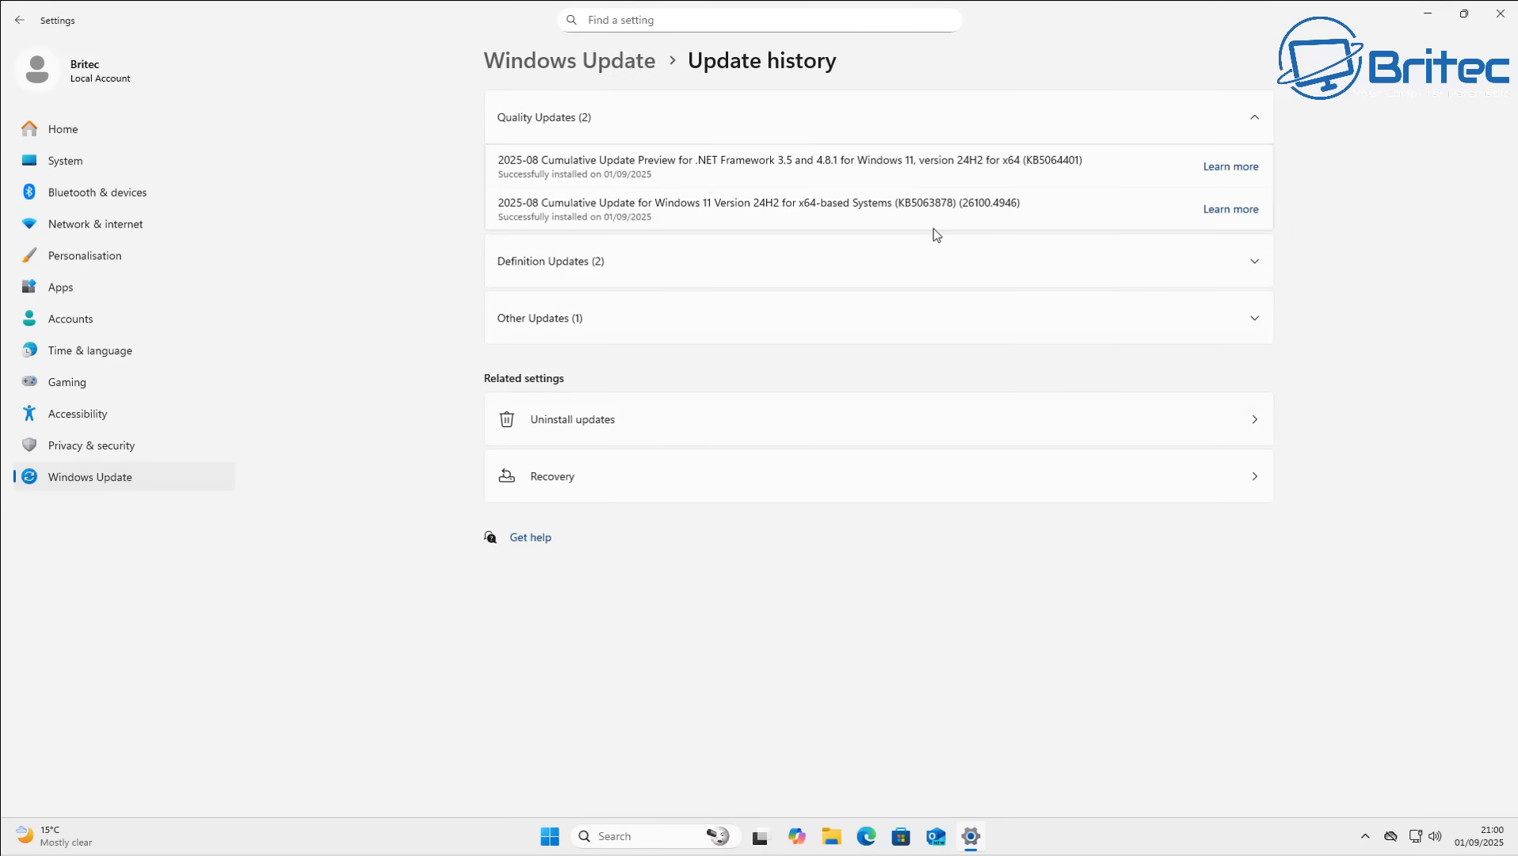
click(586, 419)
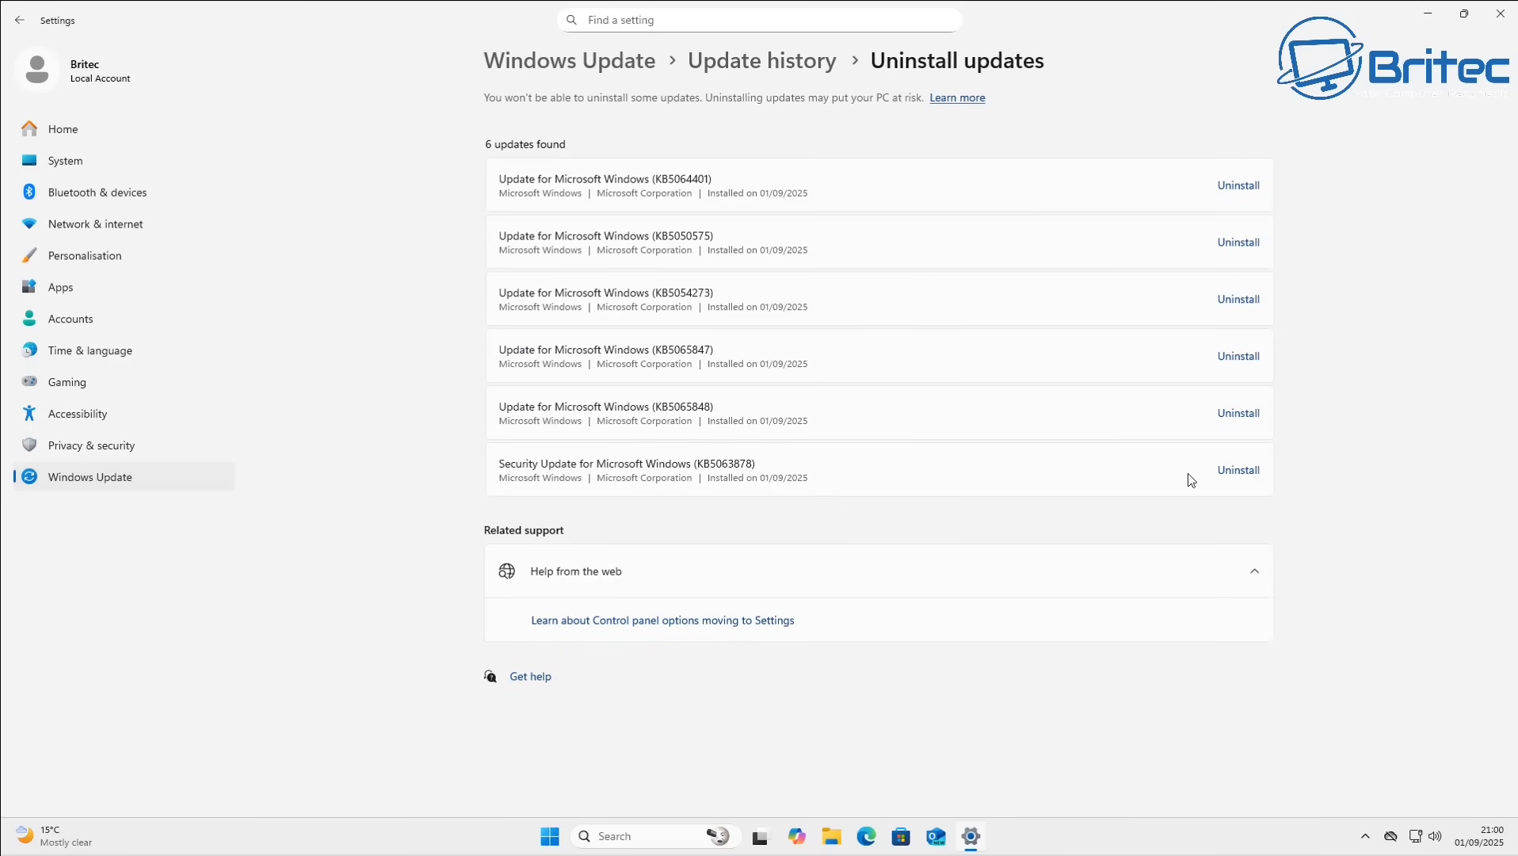
click(1504, 20)
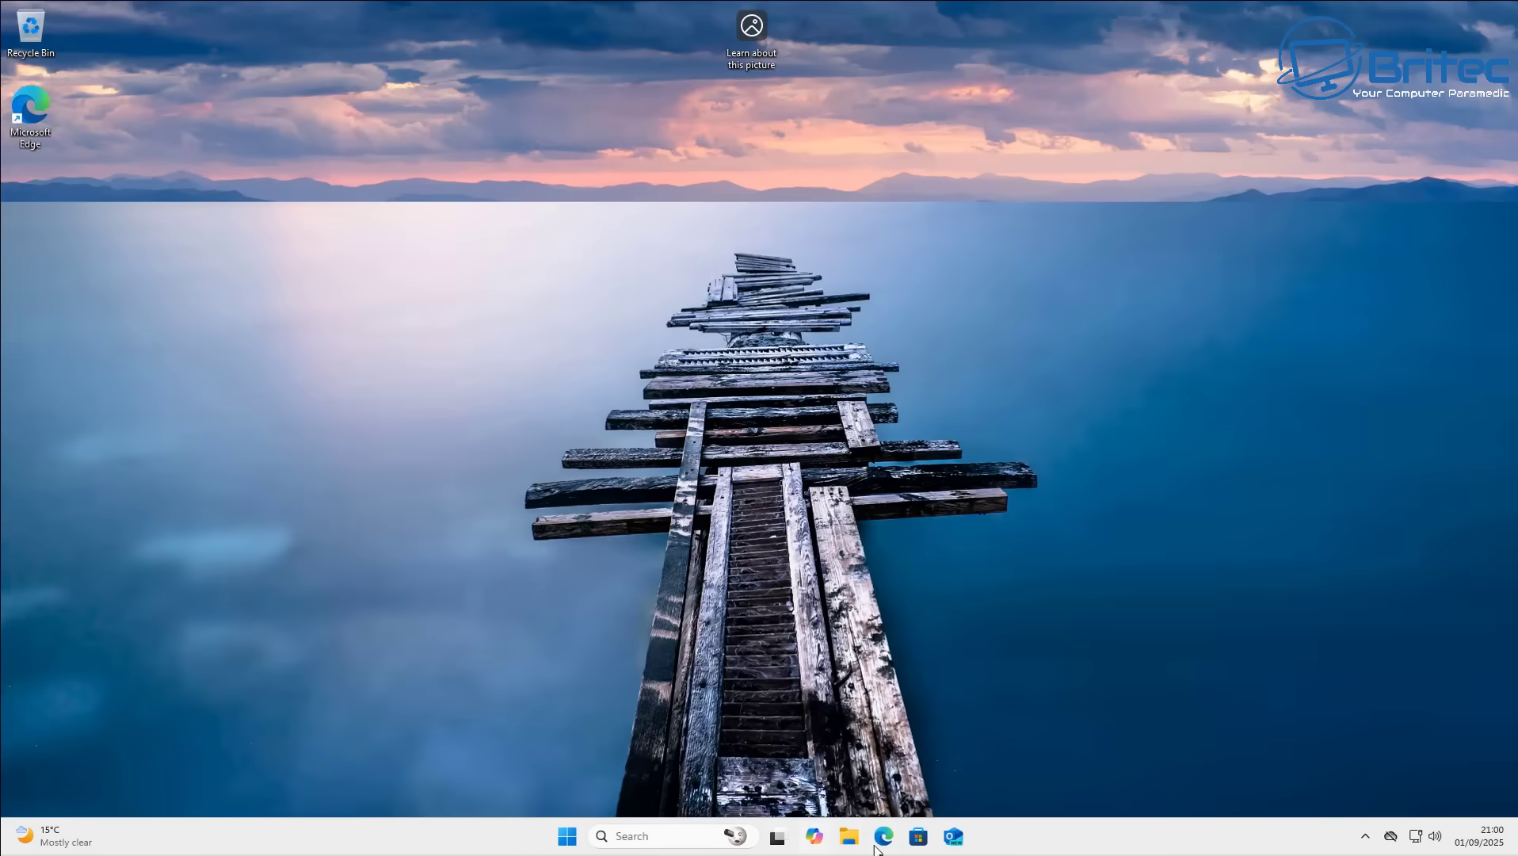
Step: Reopen Settings to check the progress of the KB5064081 preview update on the Windows Update page, and close it
click(567, 836)
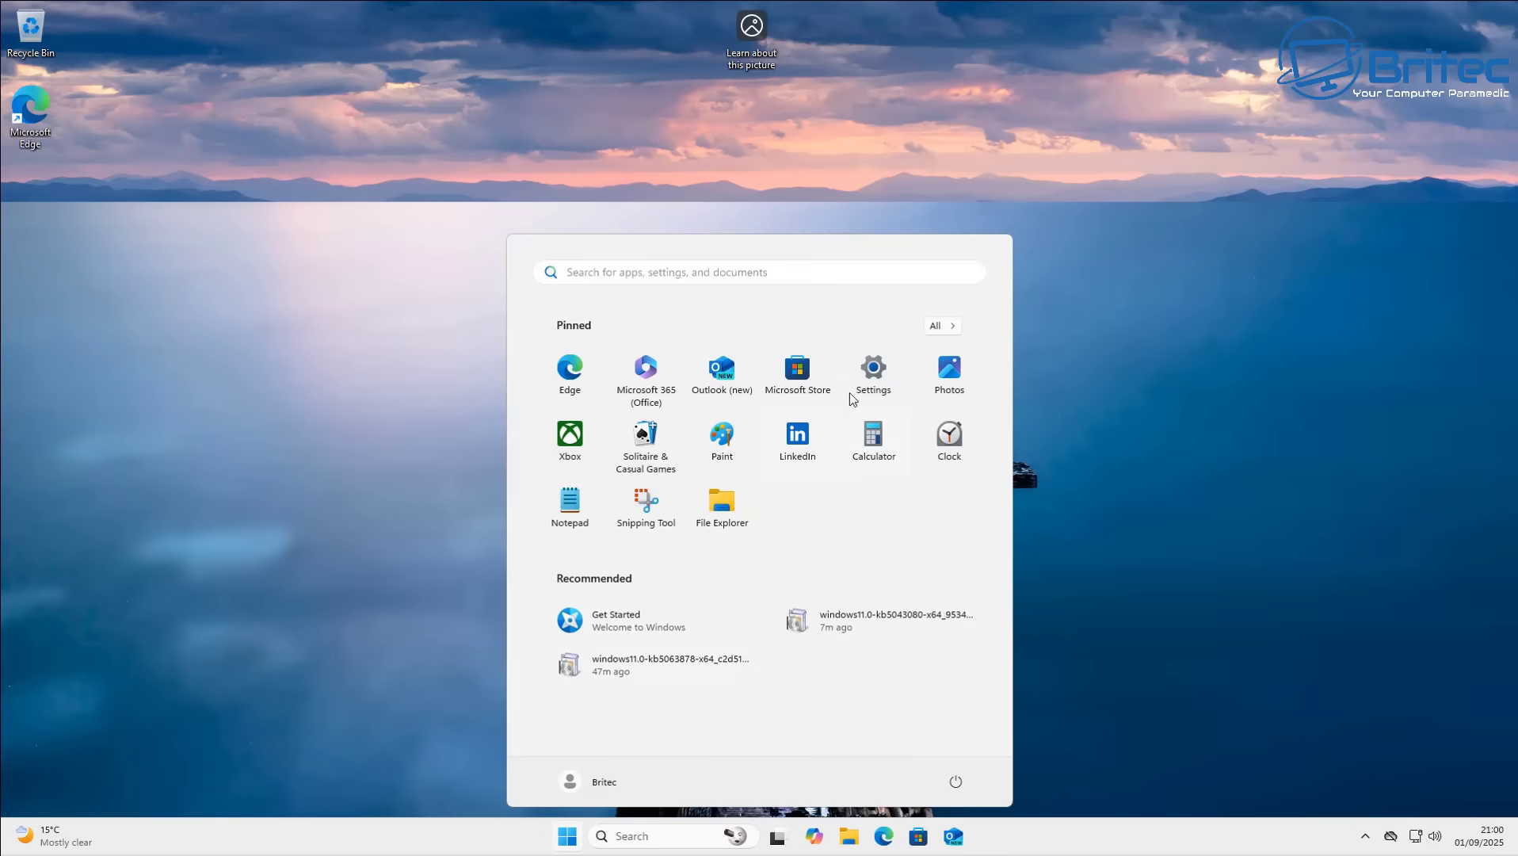
click(875, 372)
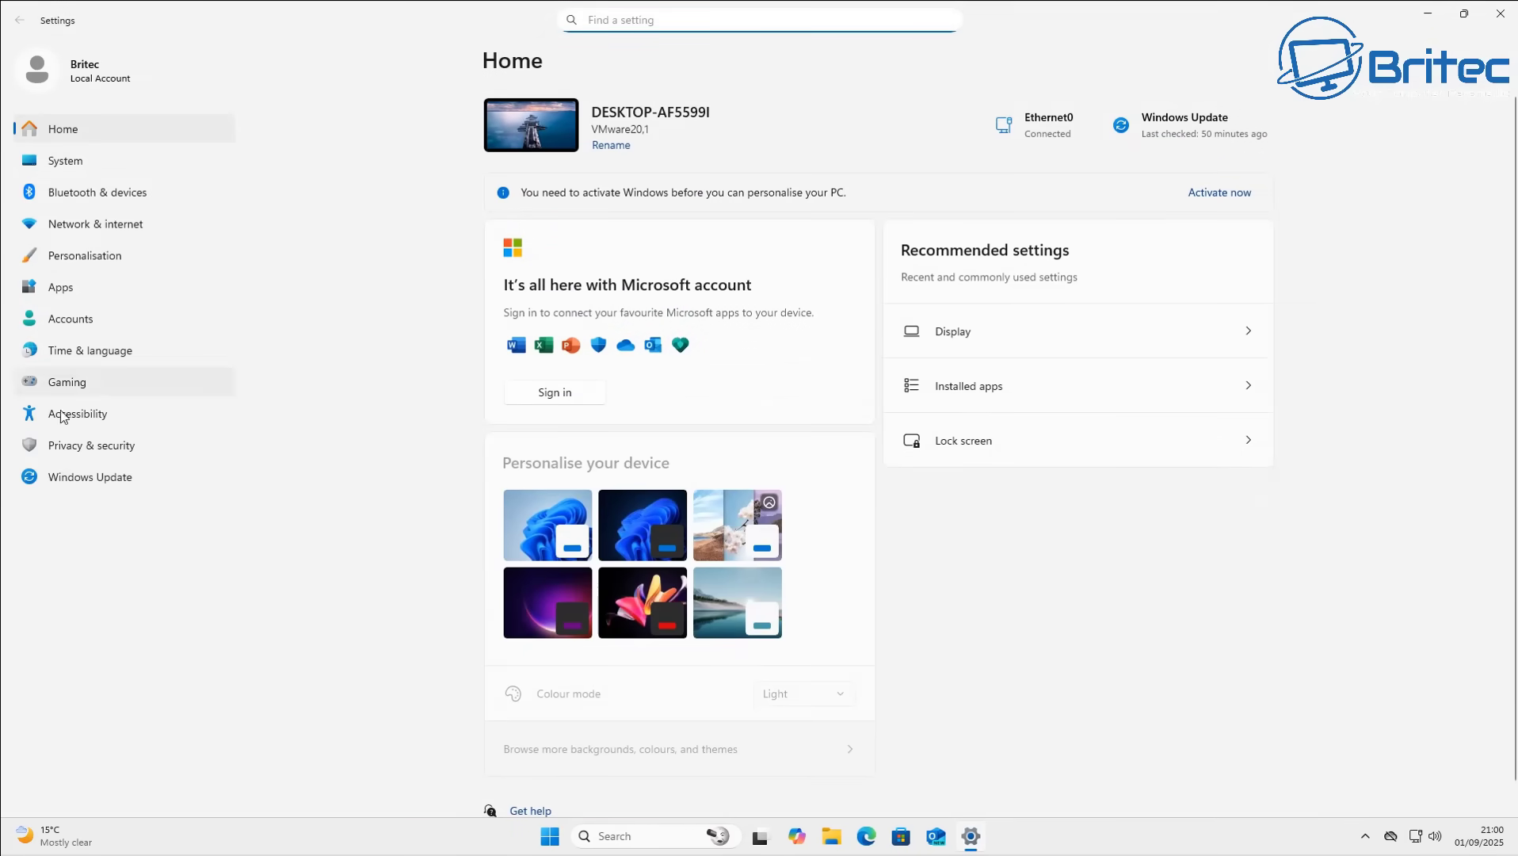
click(97, 480)
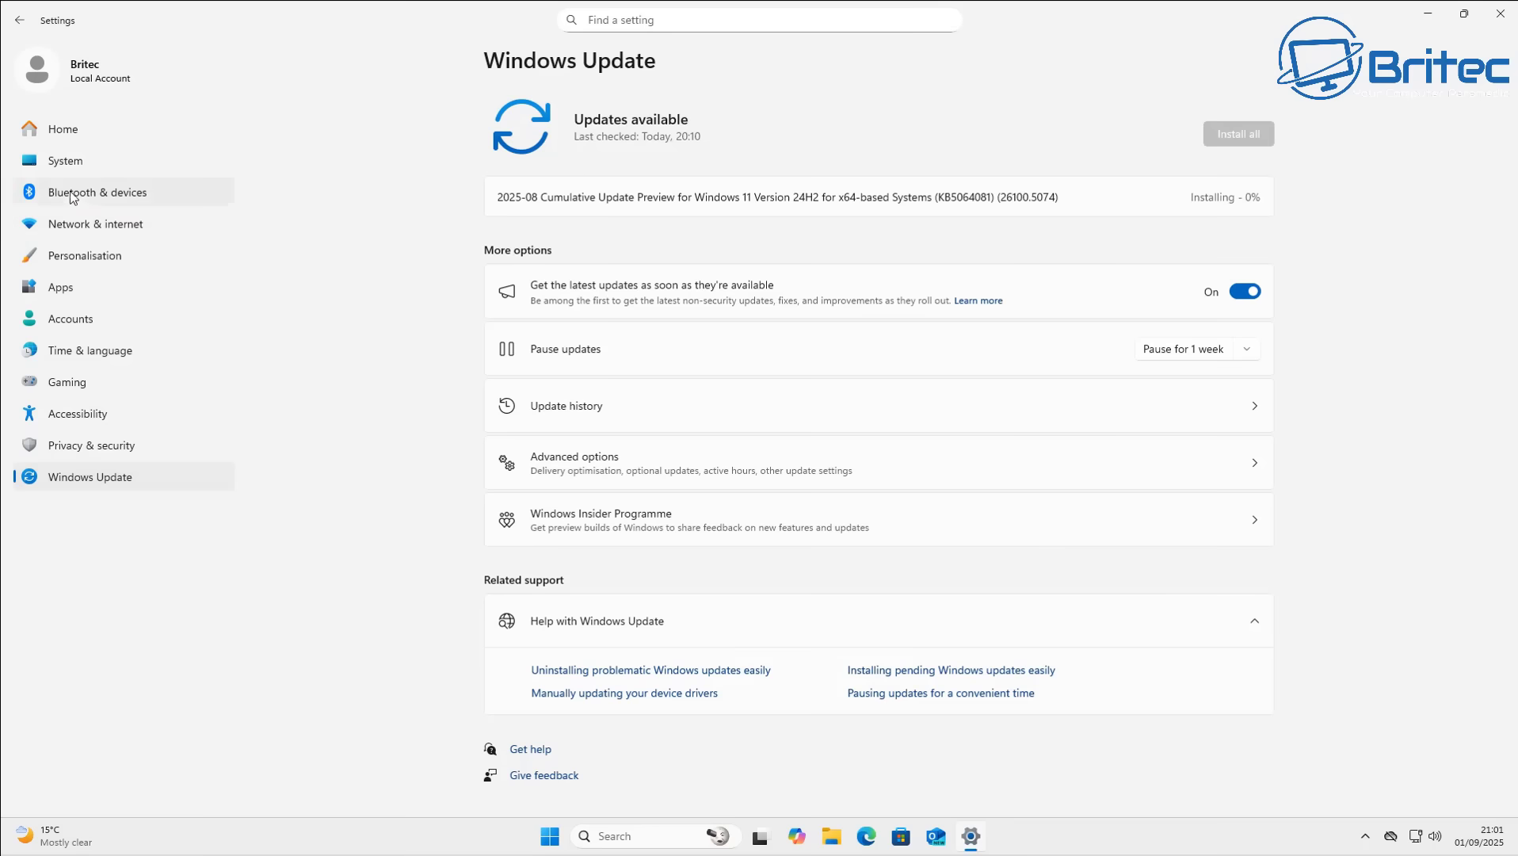
click(1501, 14)
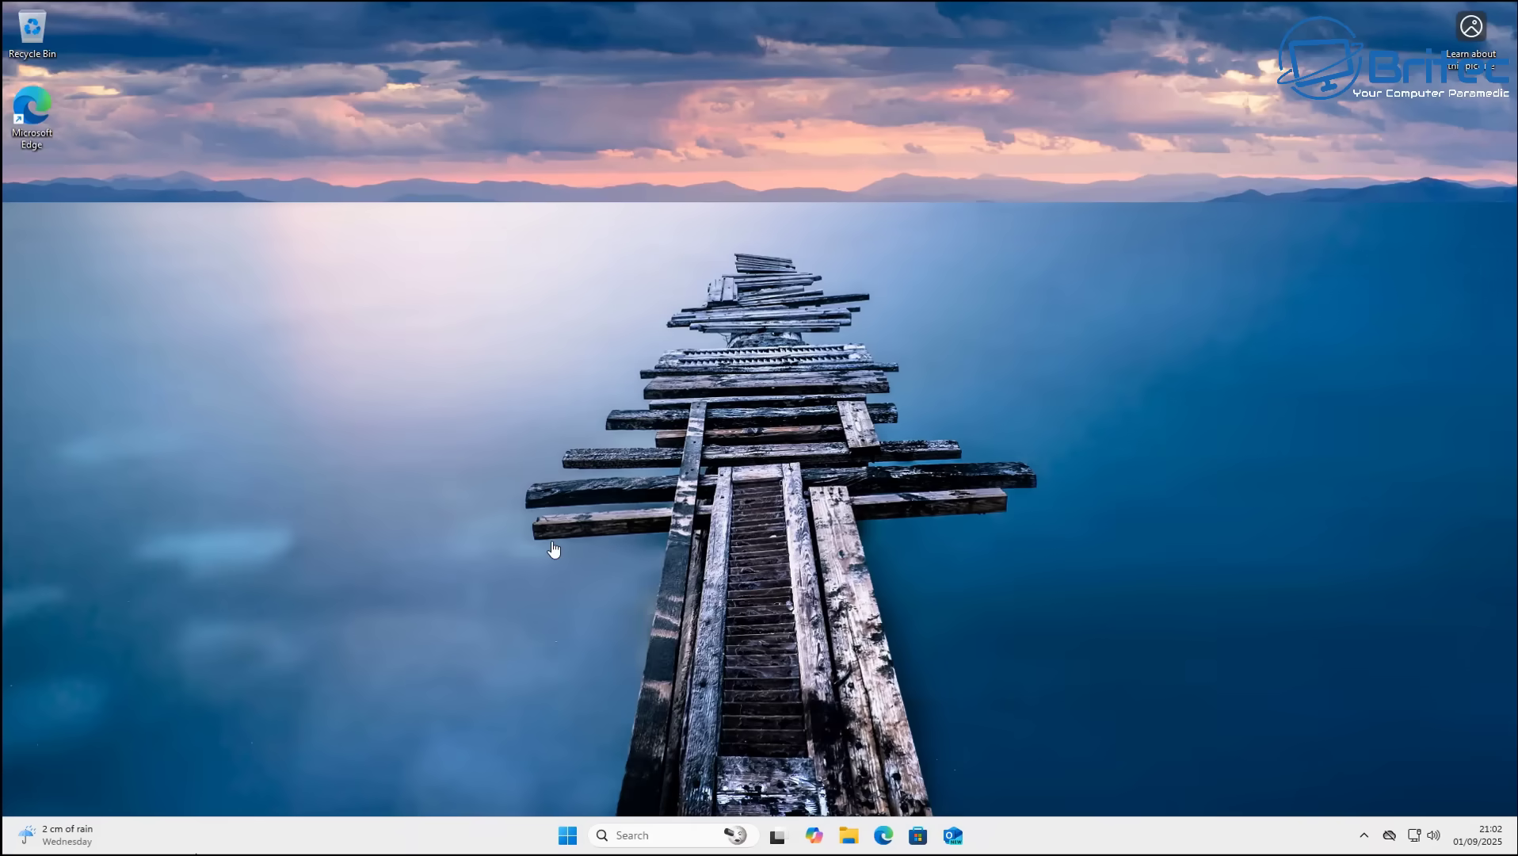
Step: Open Command Prompt as administrator, approve the elevation request, and move its window toward the centre of the desktop
click(571, 837)
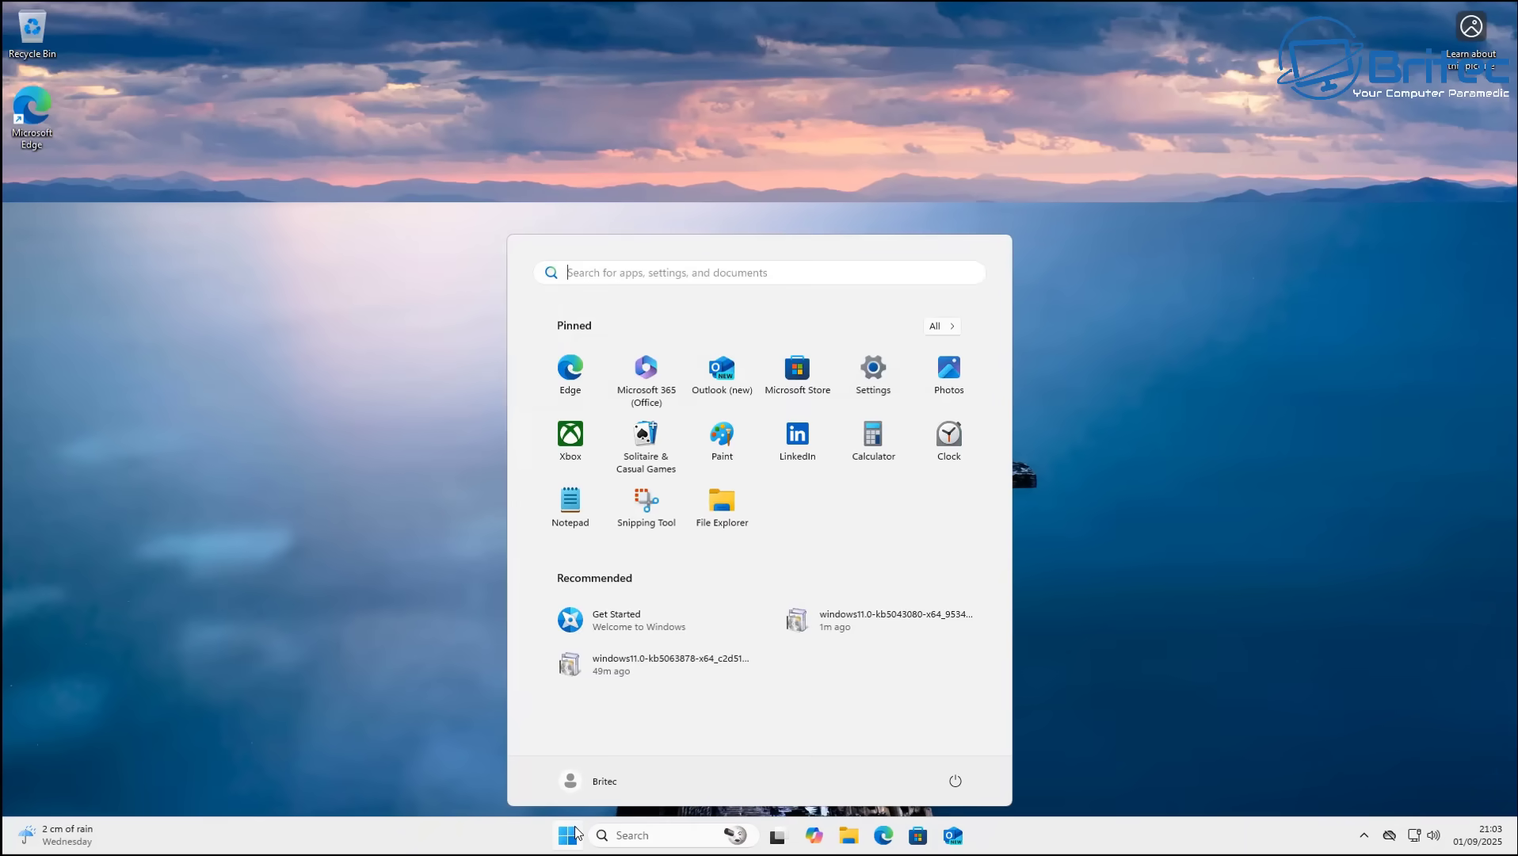
text(cmd)
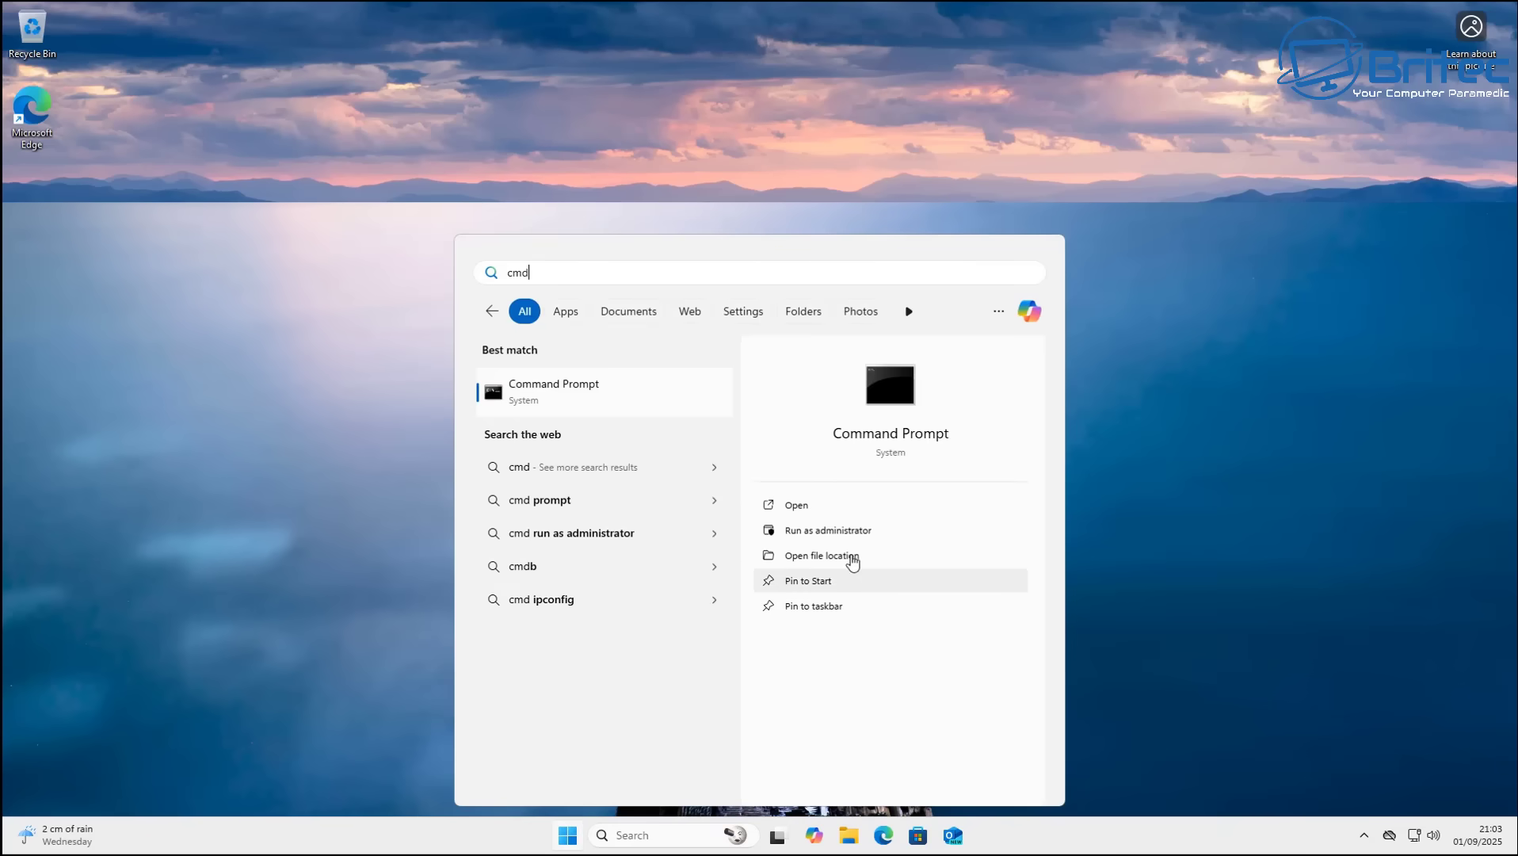
click(846, 530)
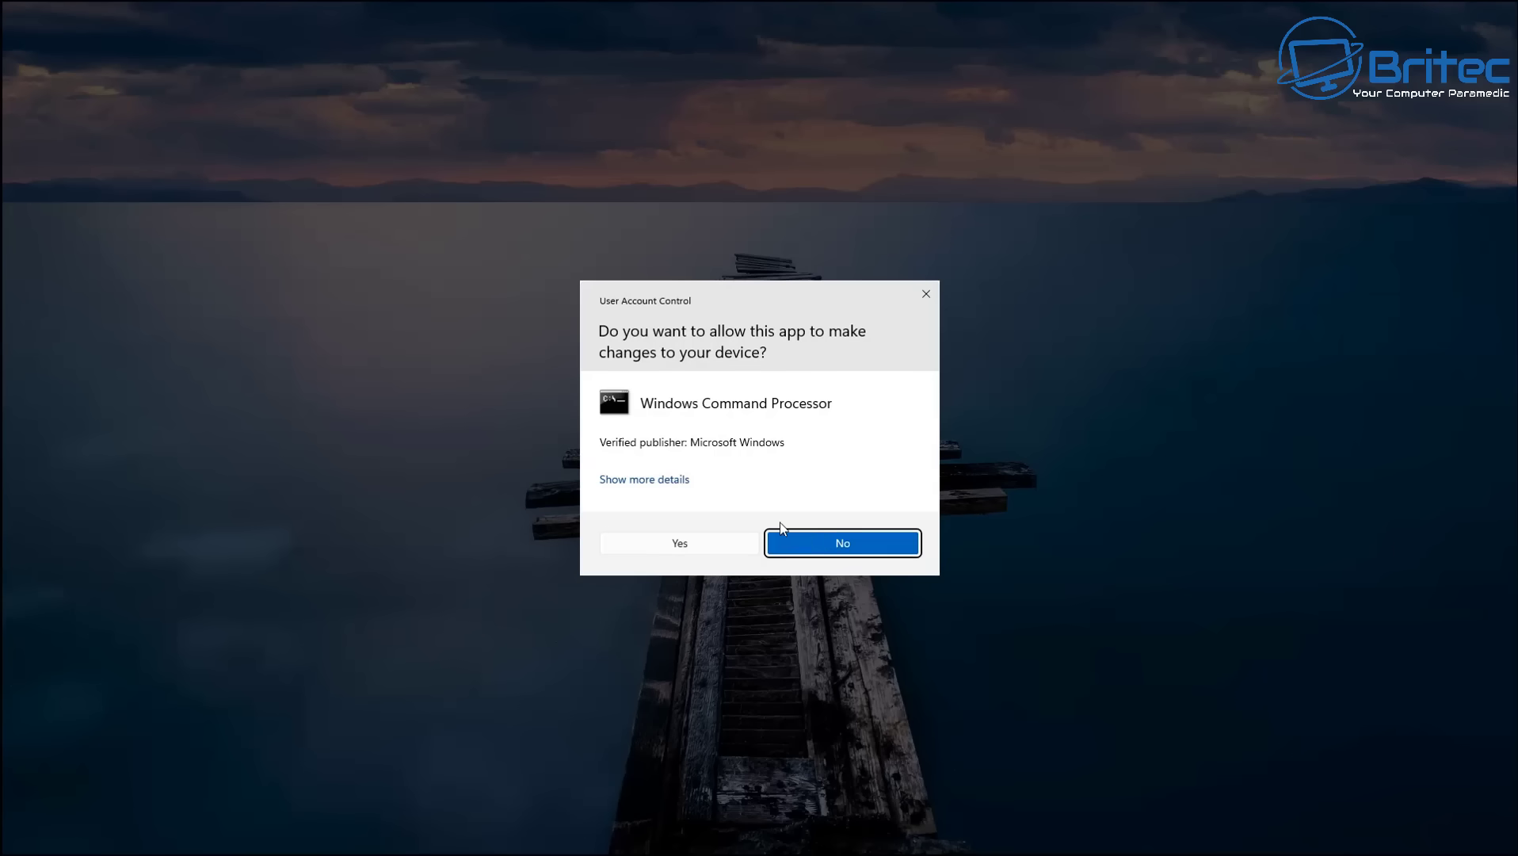
click(705, 545)
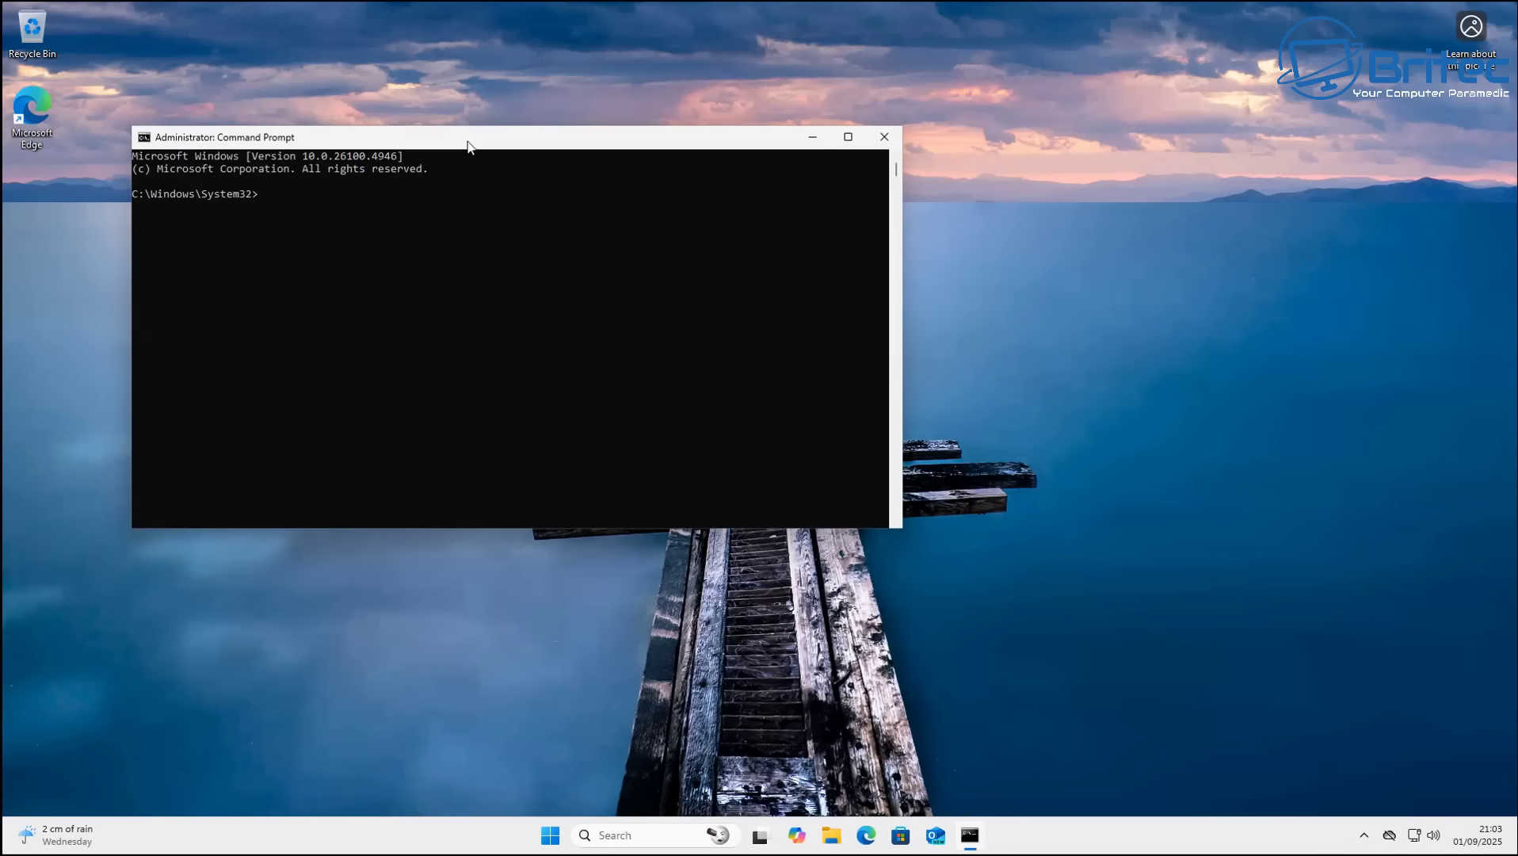
drag(467, 145, 698, 207)
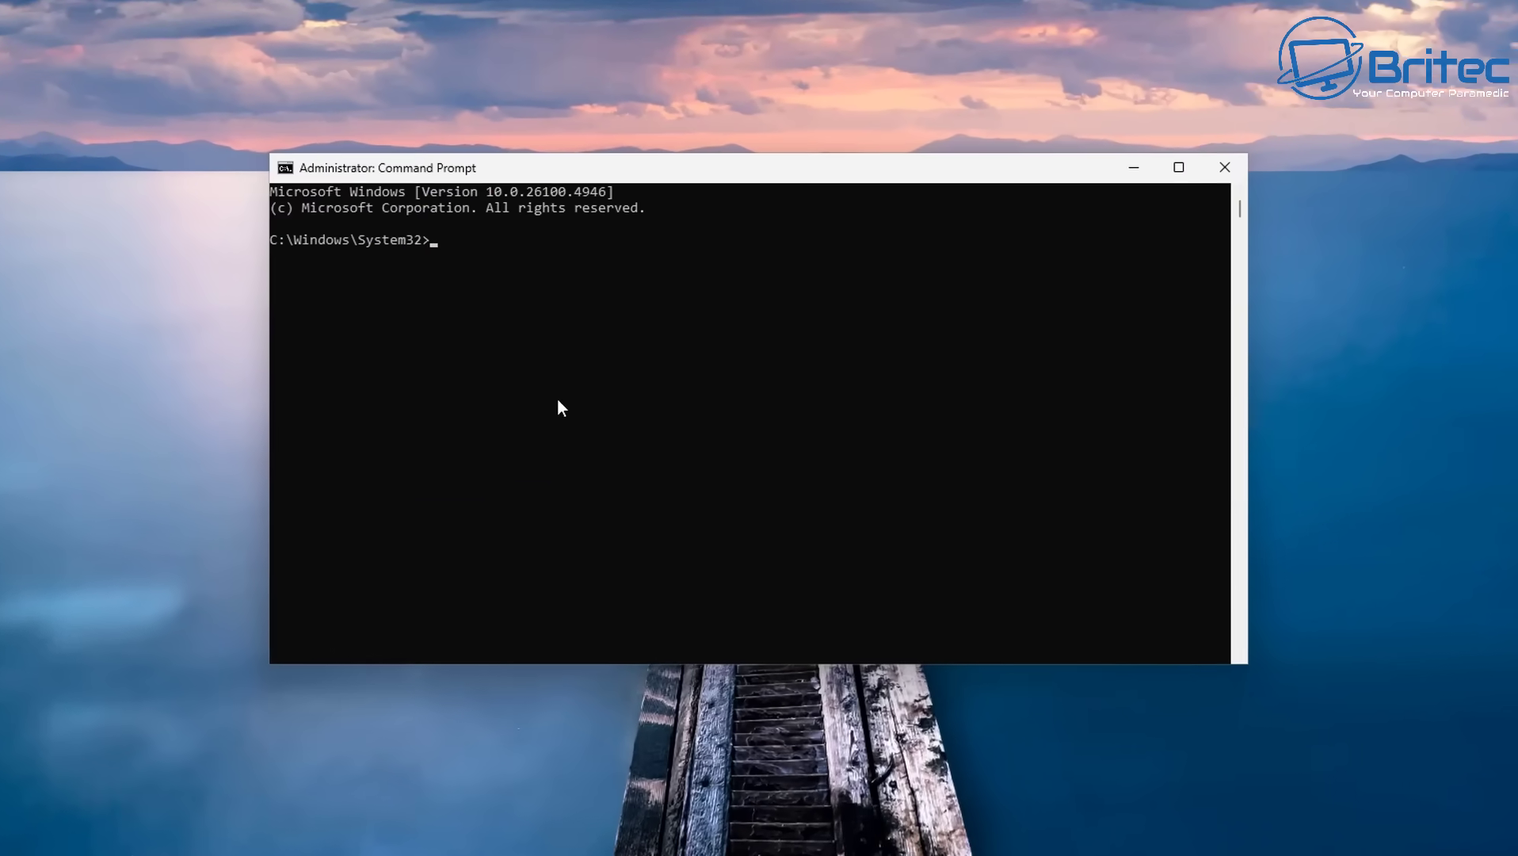
Step: Run "wusa /uninstall /kb:5063878 /norestart" and confirm uninstalling the security update
text(wusa)
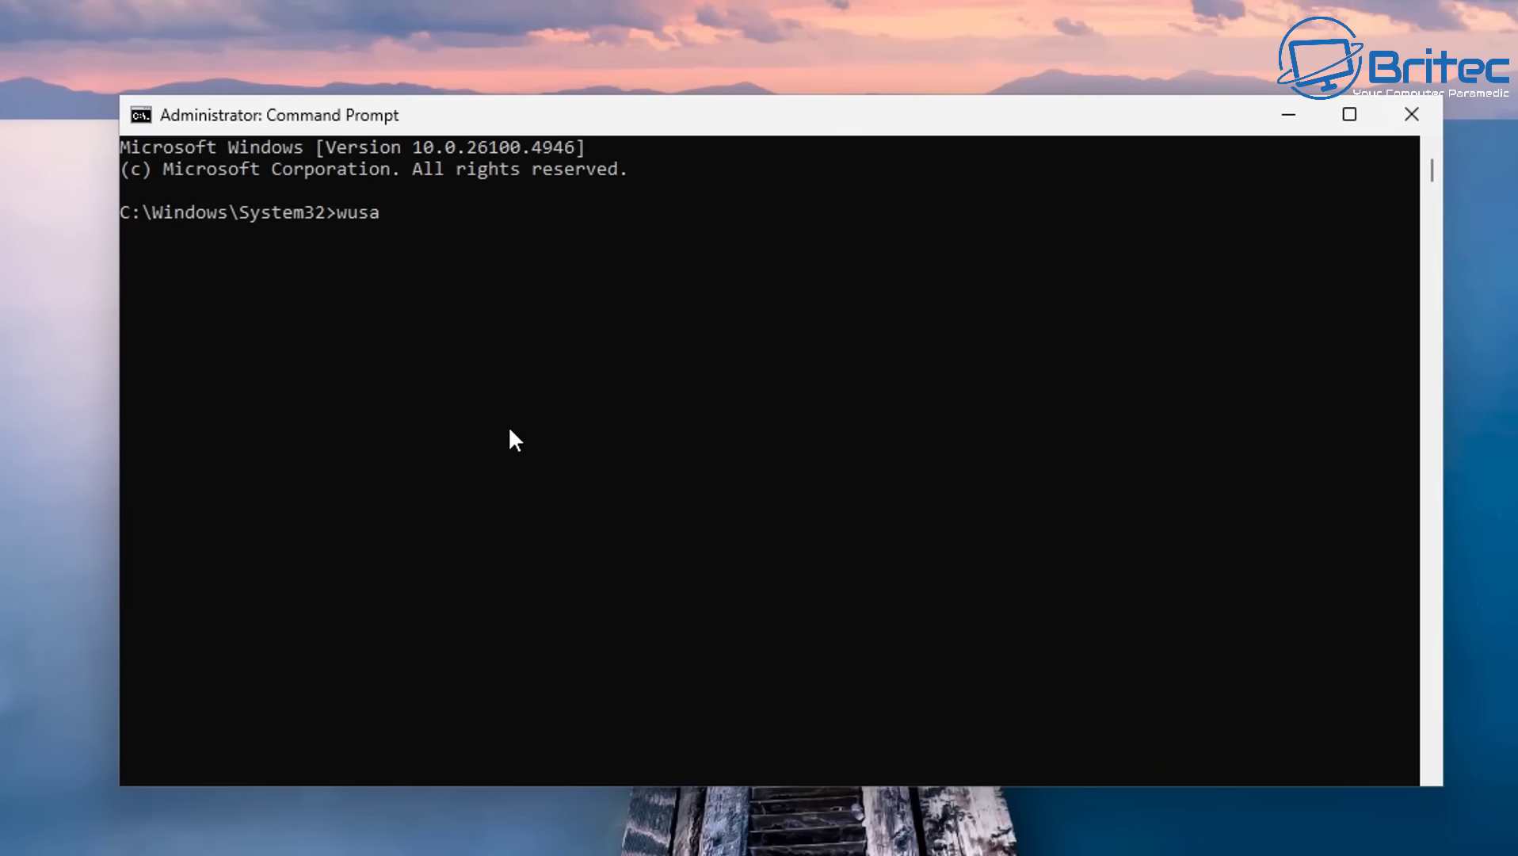
text( /uninstall /kb:)
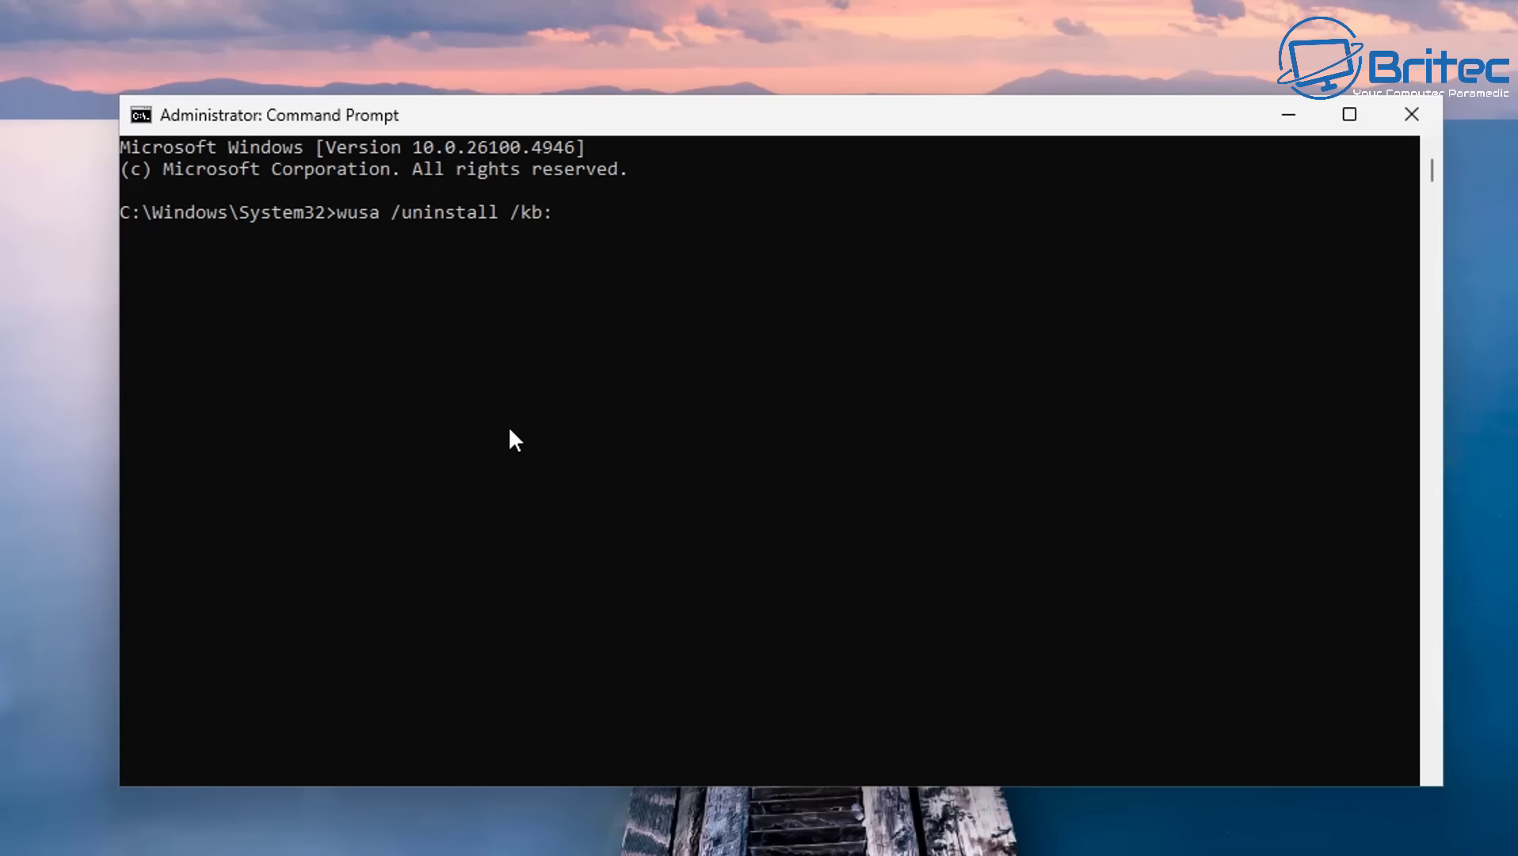
text(5063878 /no)
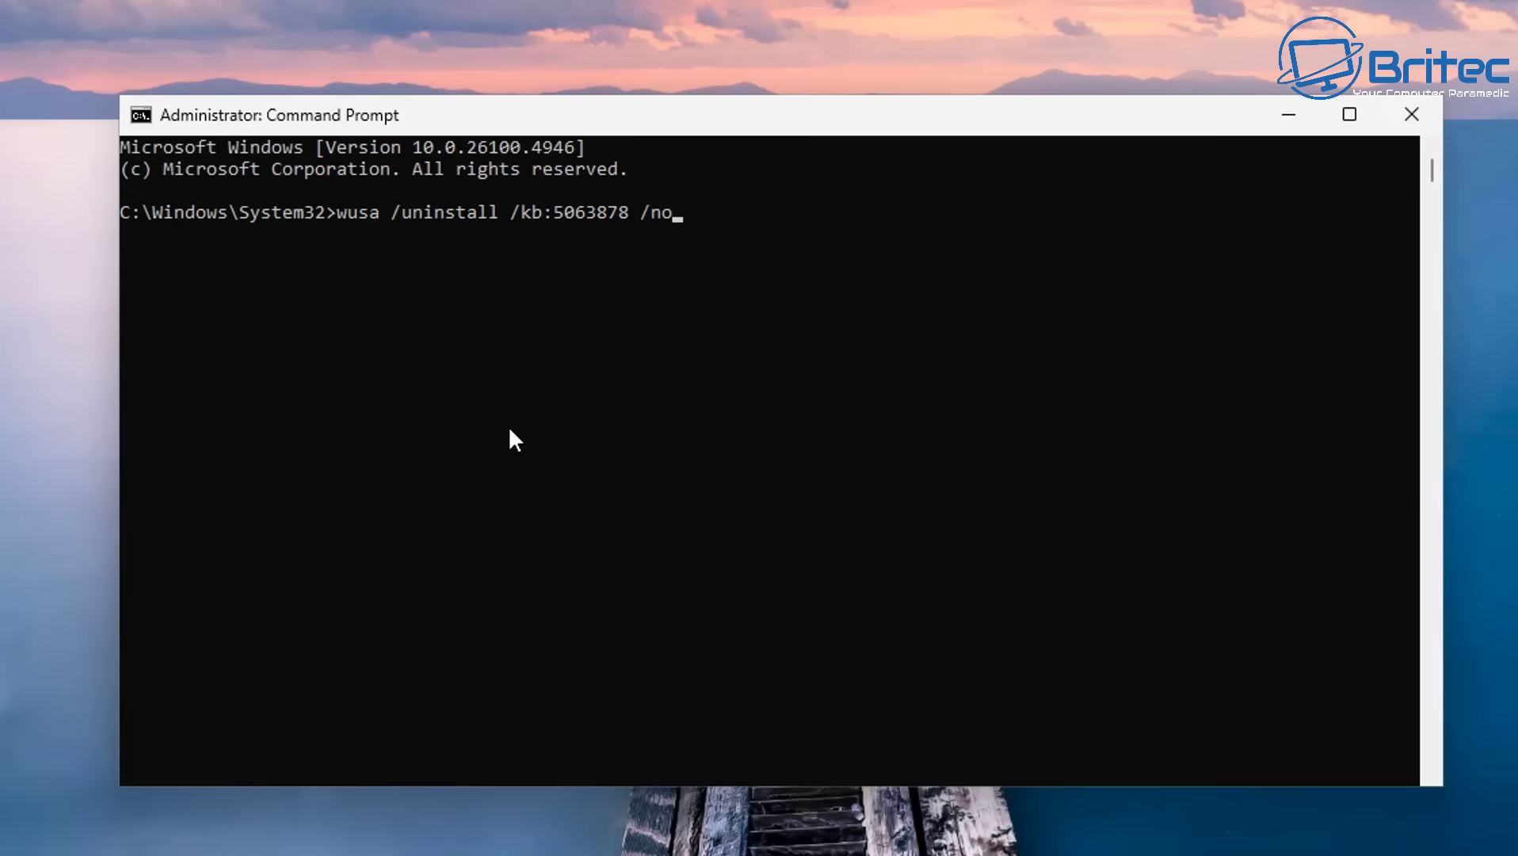
text(restart)
key(Return)
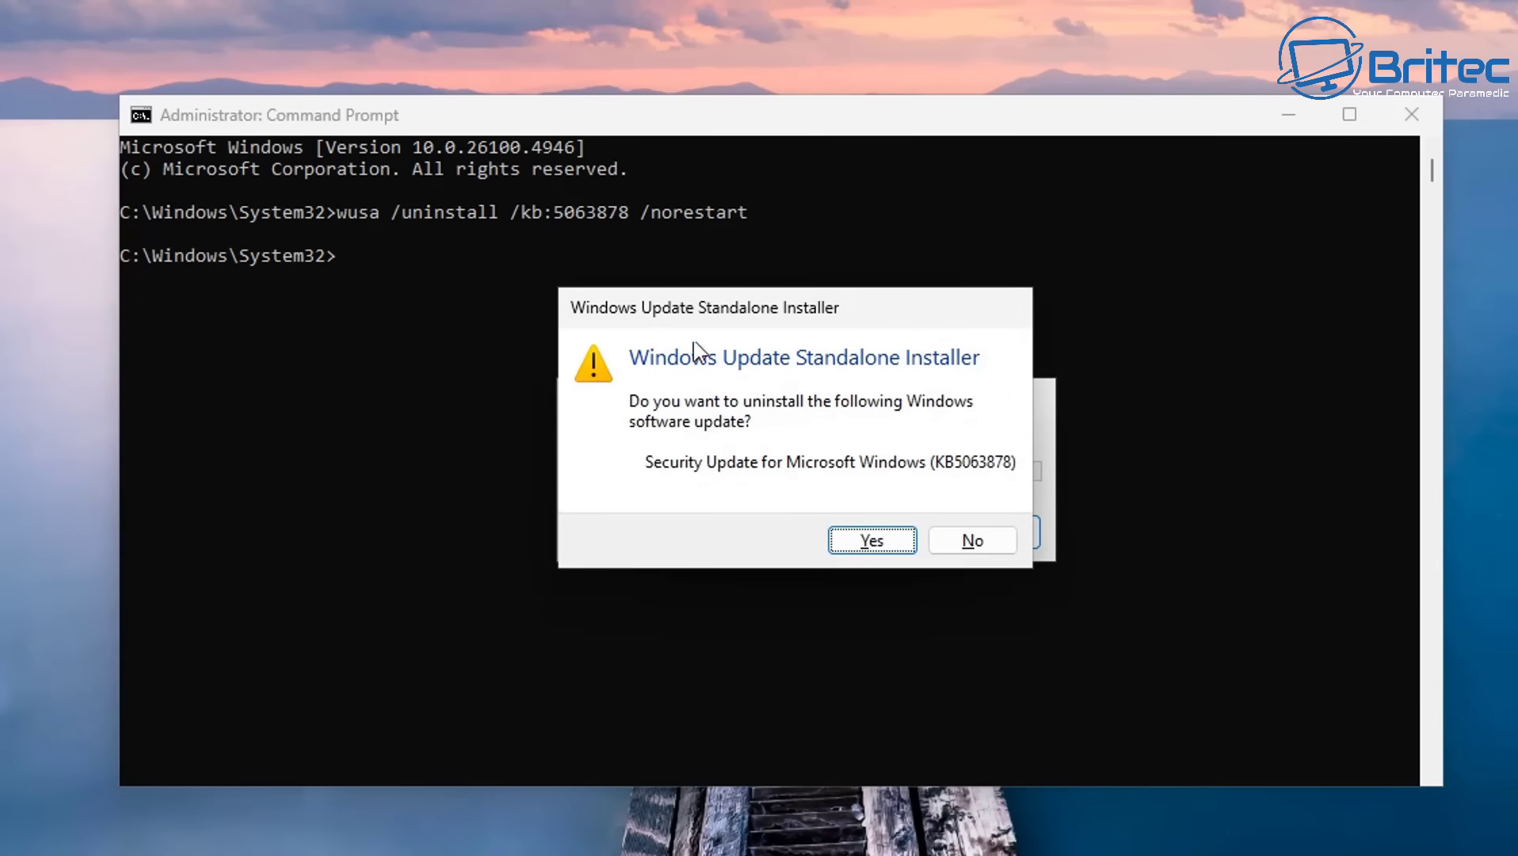
click(872, 541)
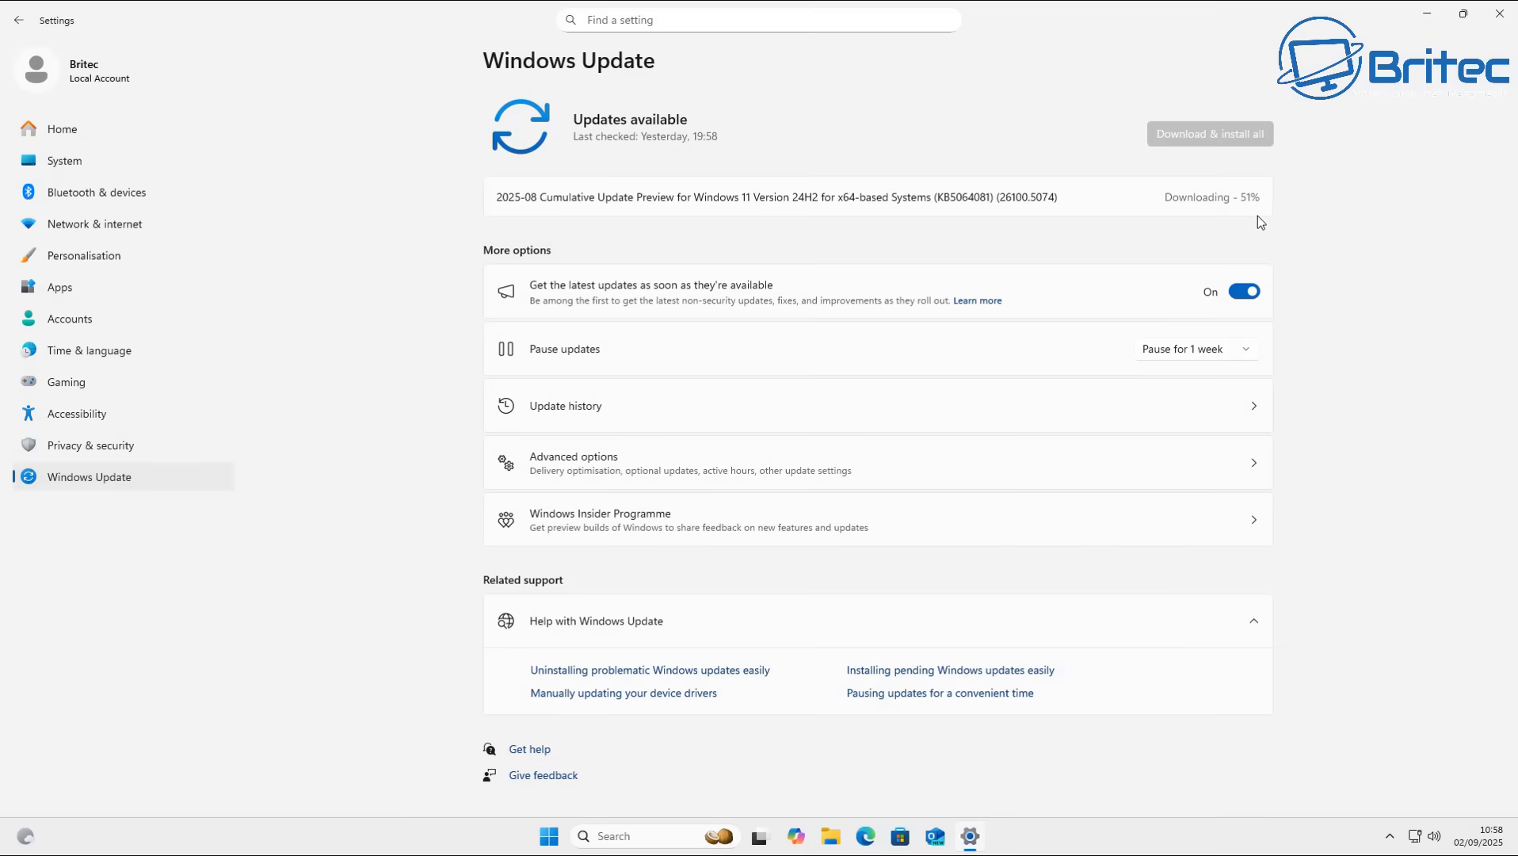
Step: Examine the update history and the list of uninstallable updates for KB5063878, and return to the main Windows Update page
click(787, 428)
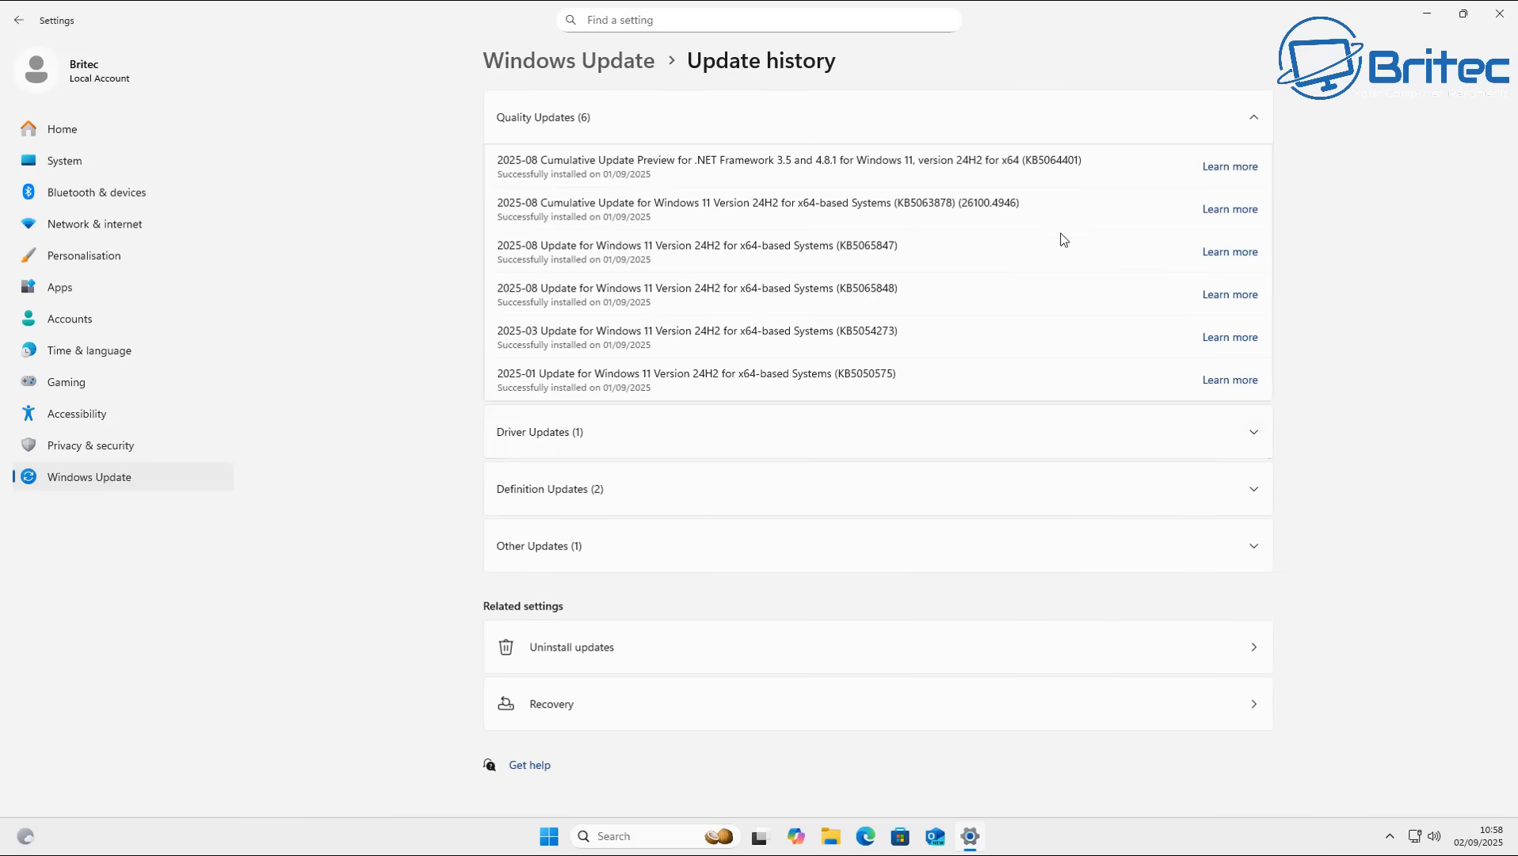
click(627, 662)
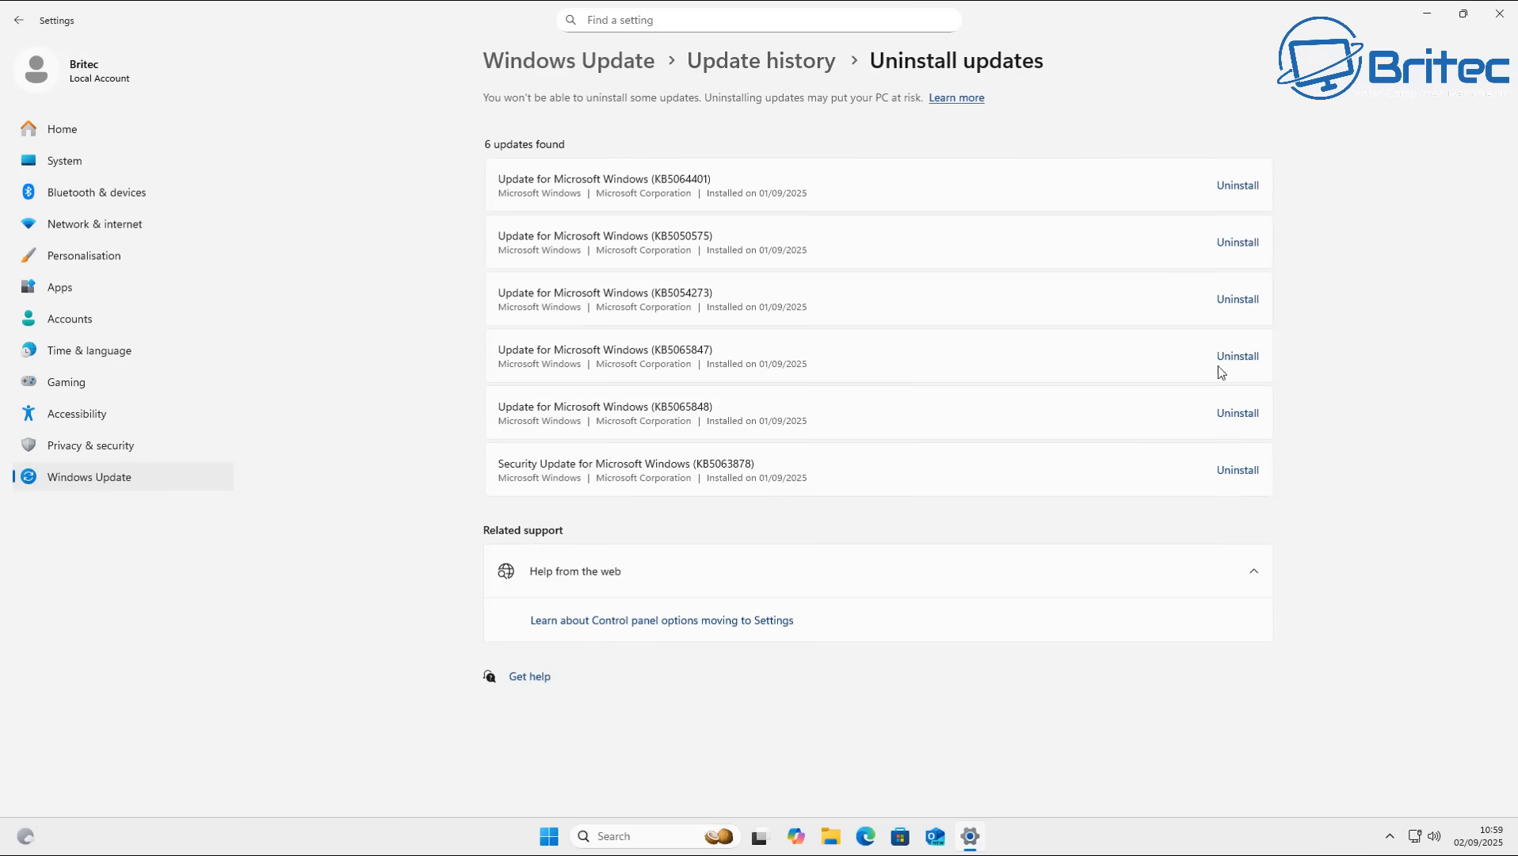
click(32, 30)
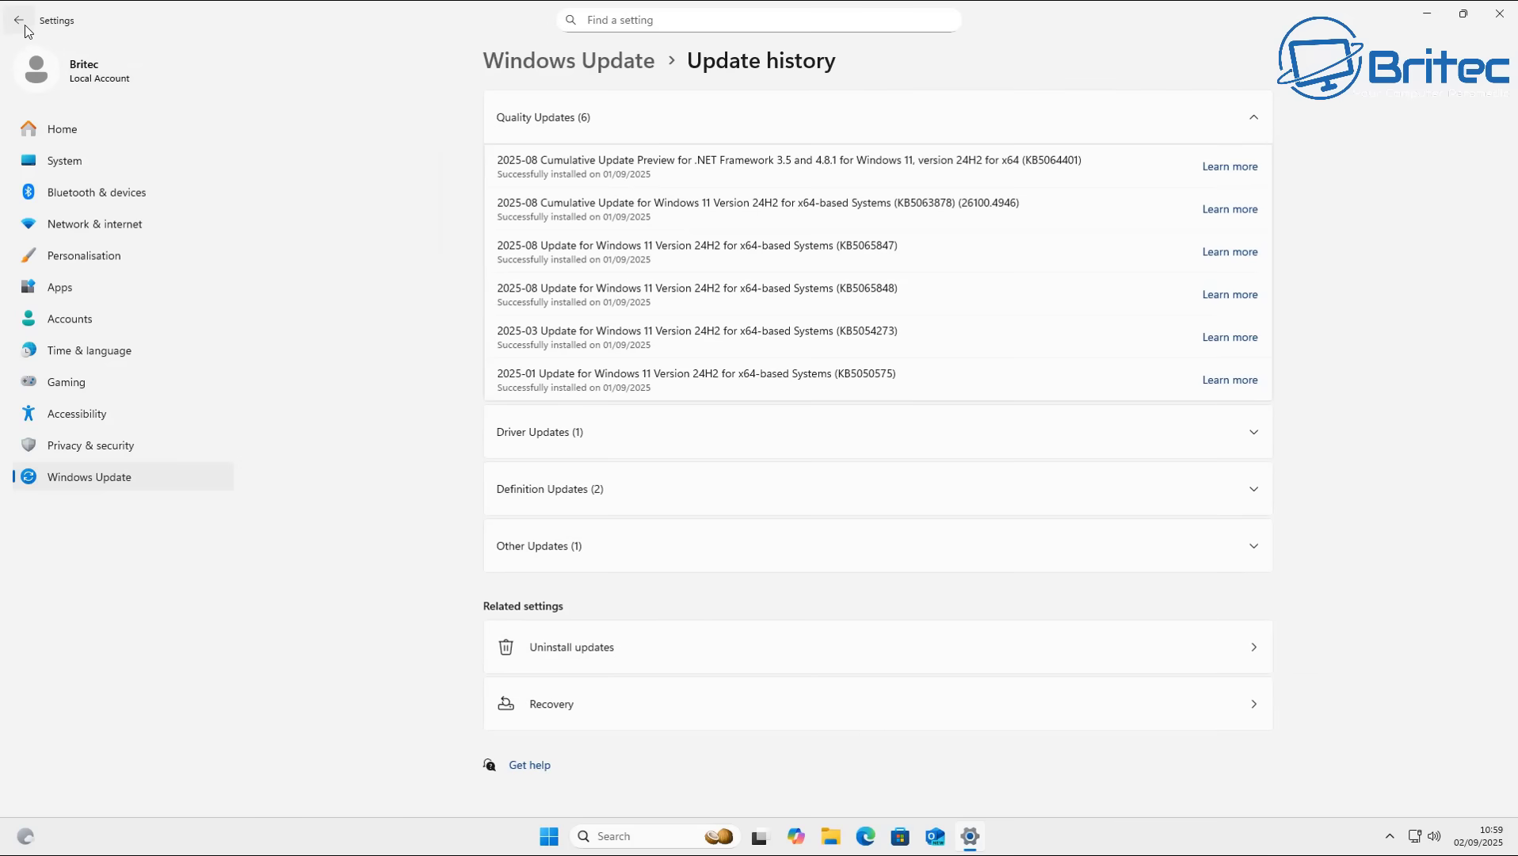
click(23, 28)
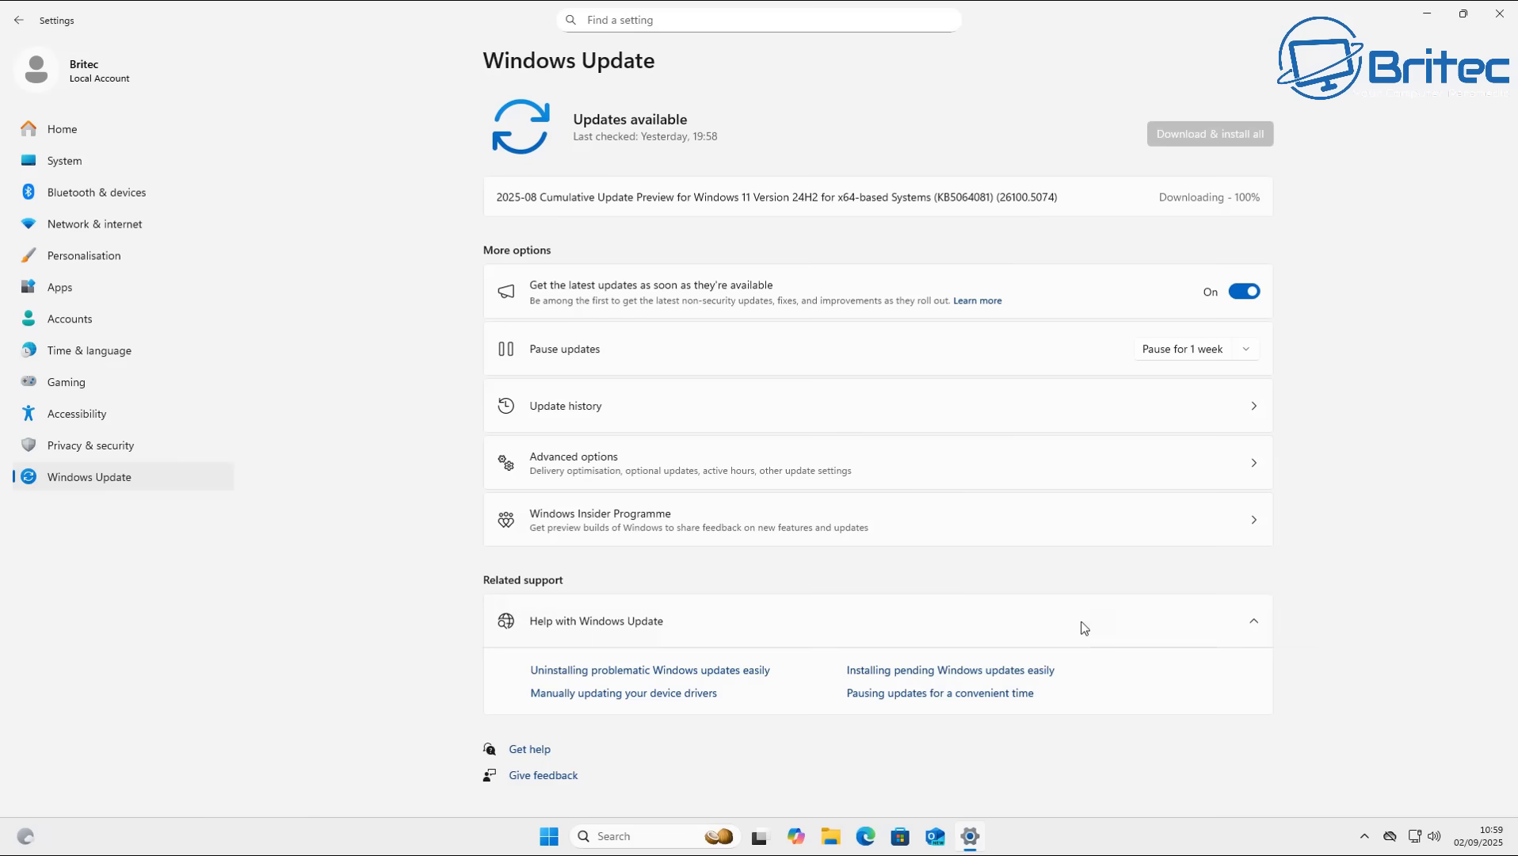
click(549, 837)
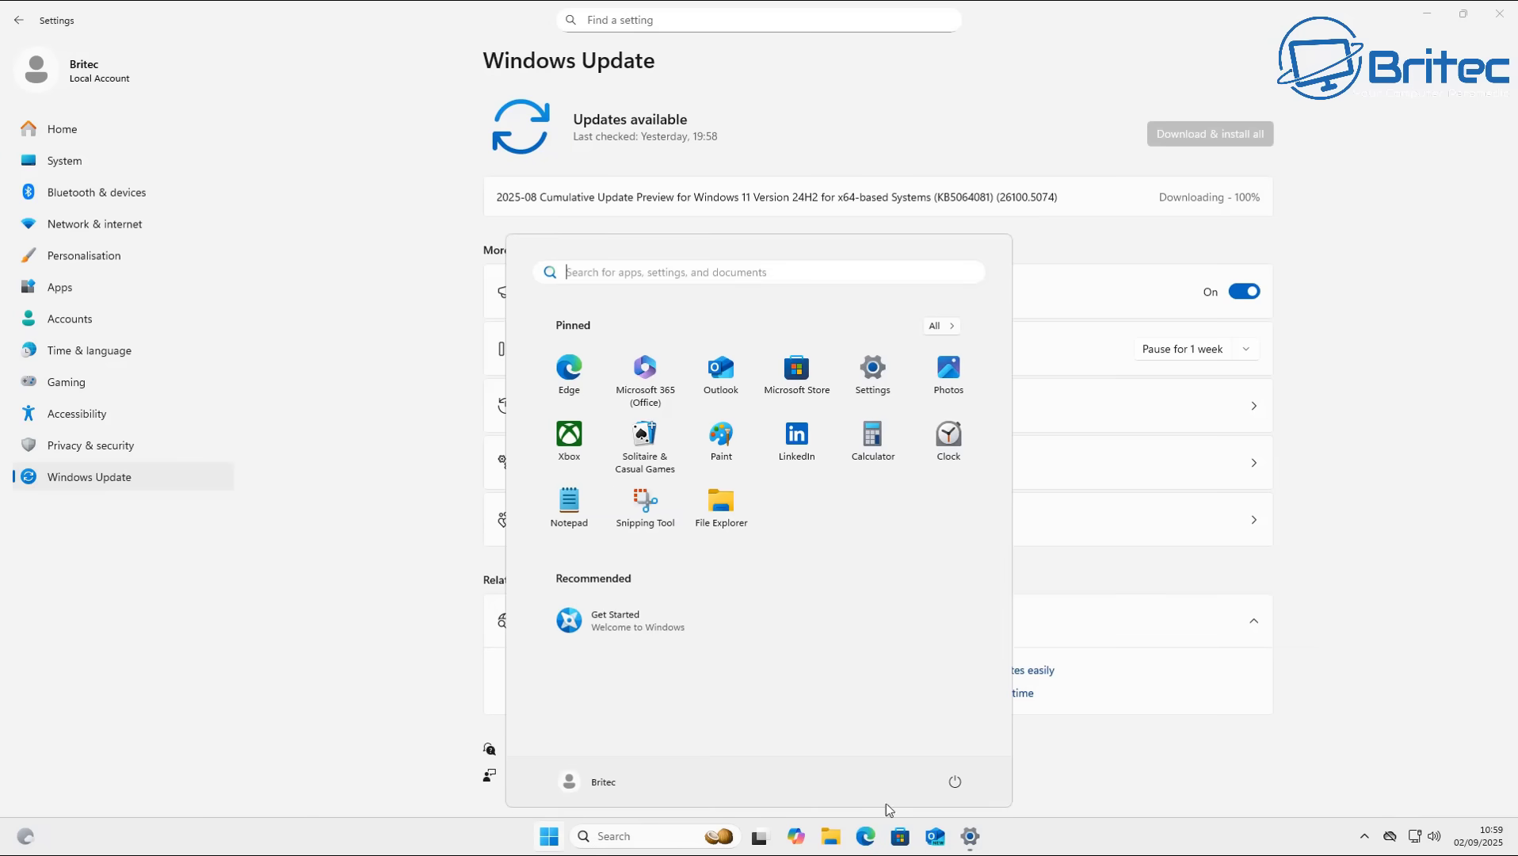
click(955, 782)
key(Escape)
click(1311, 743)
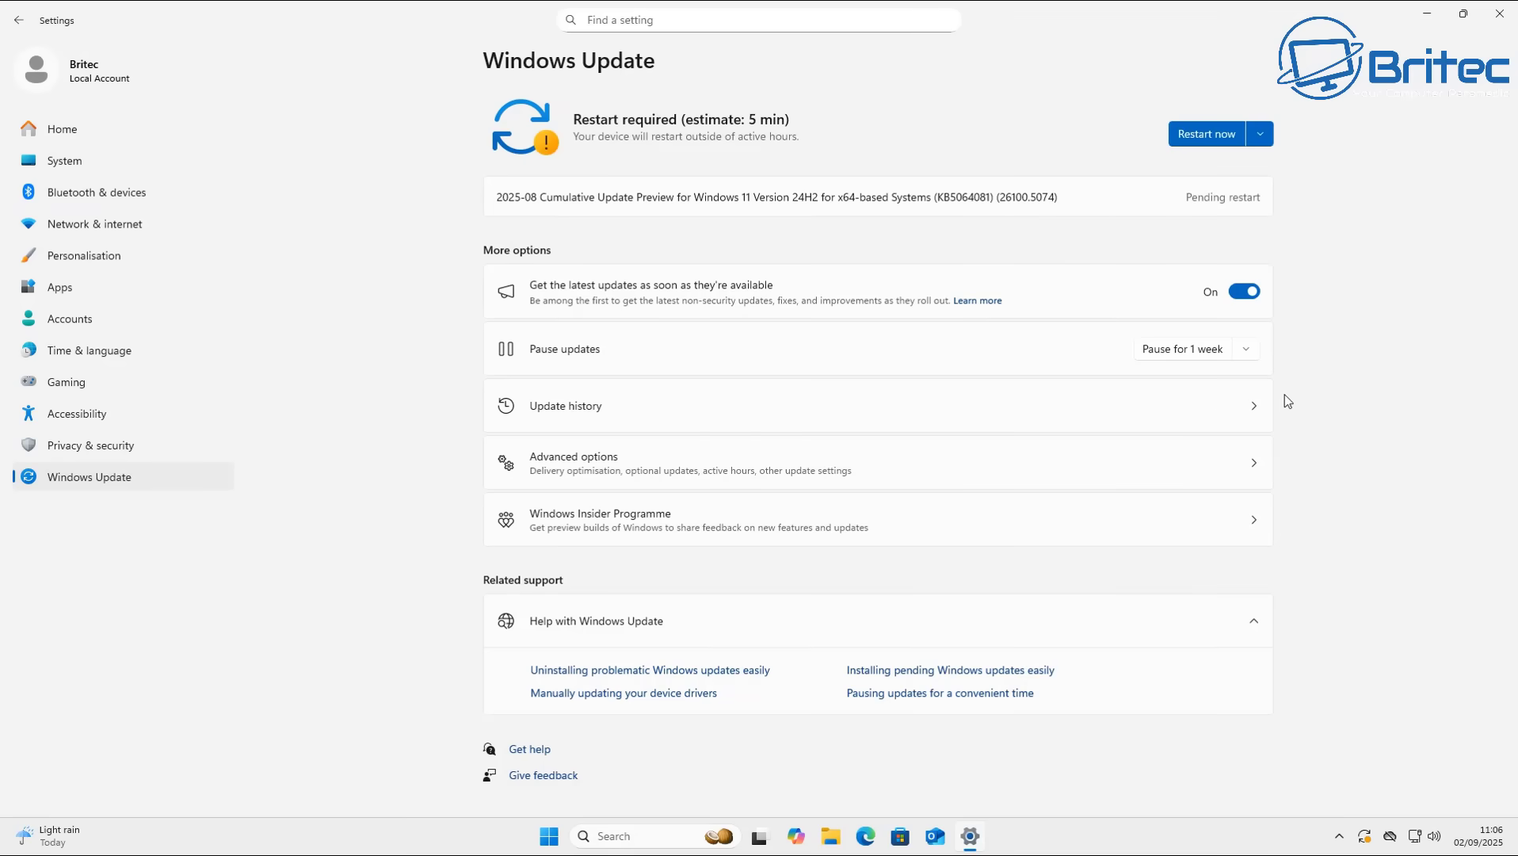
Step: Restart the PC to finish installing the KB5064081 preview update, and reopen the Windows Update page in Settings
click(1209, 134)
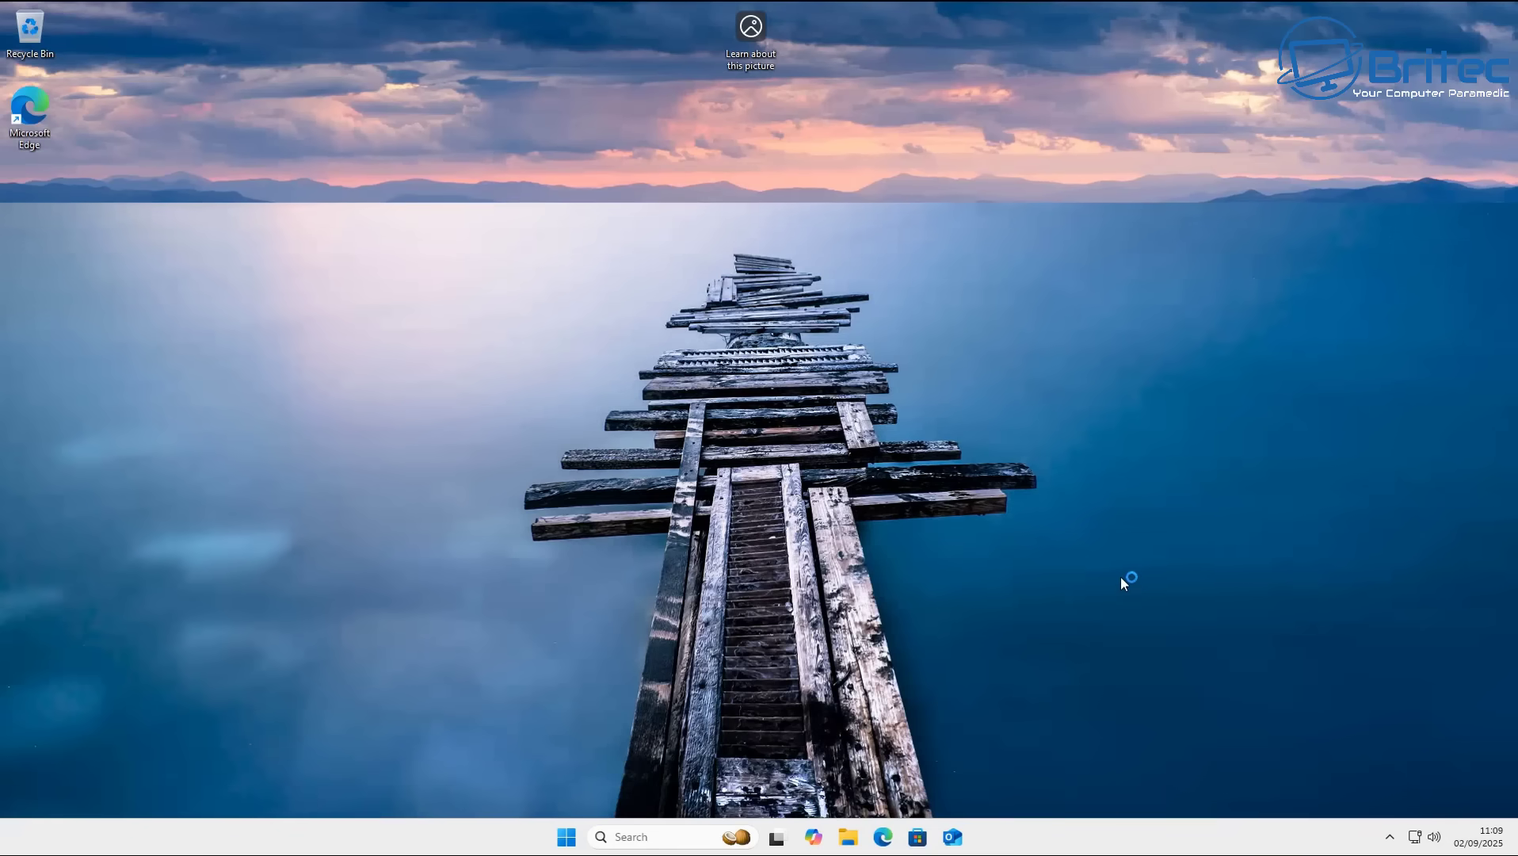
key(super)
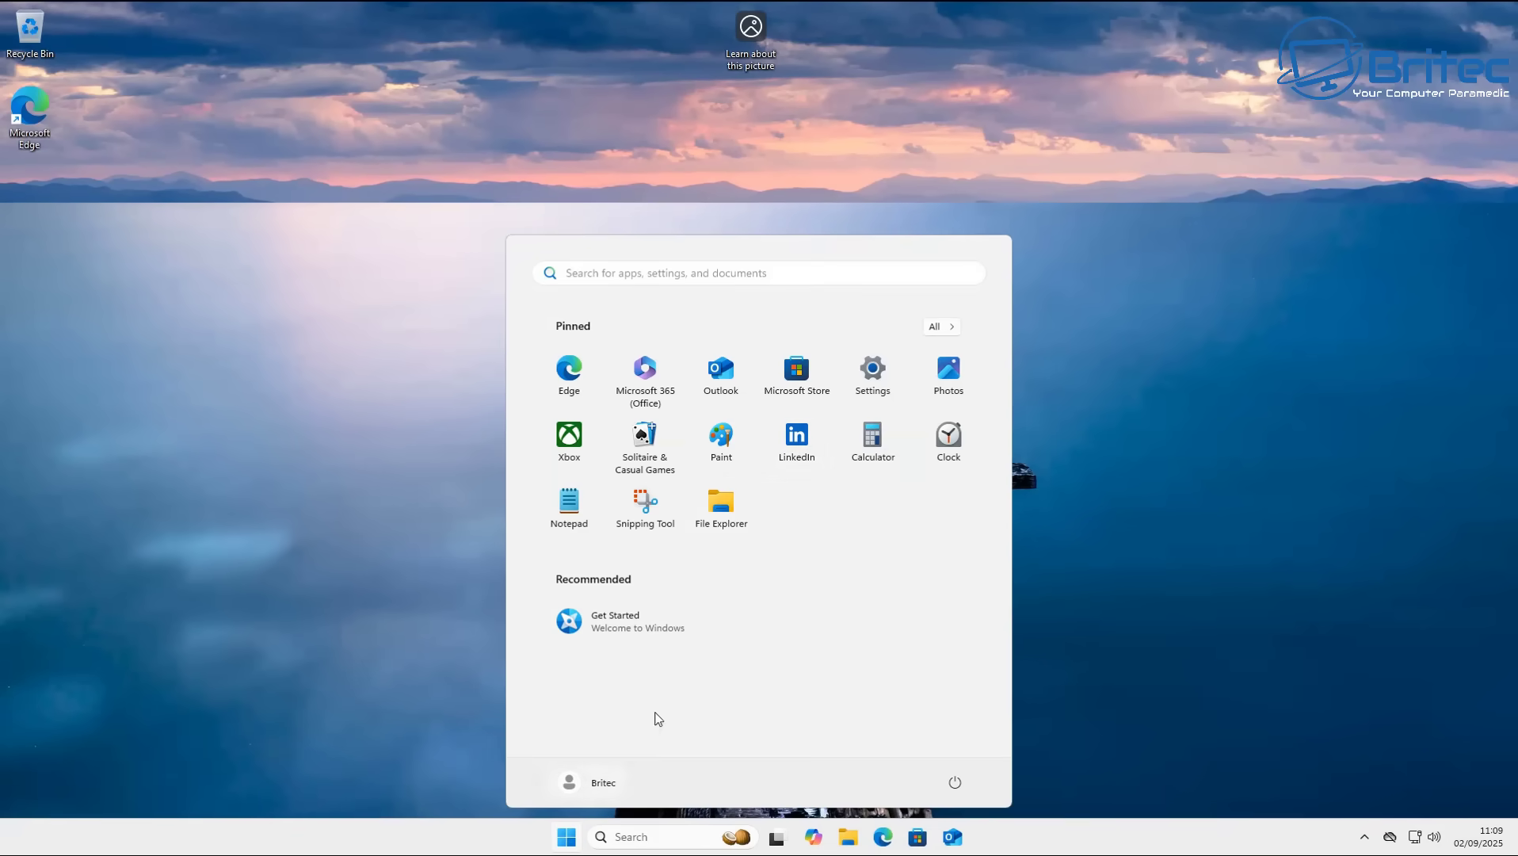
click(872, 372)
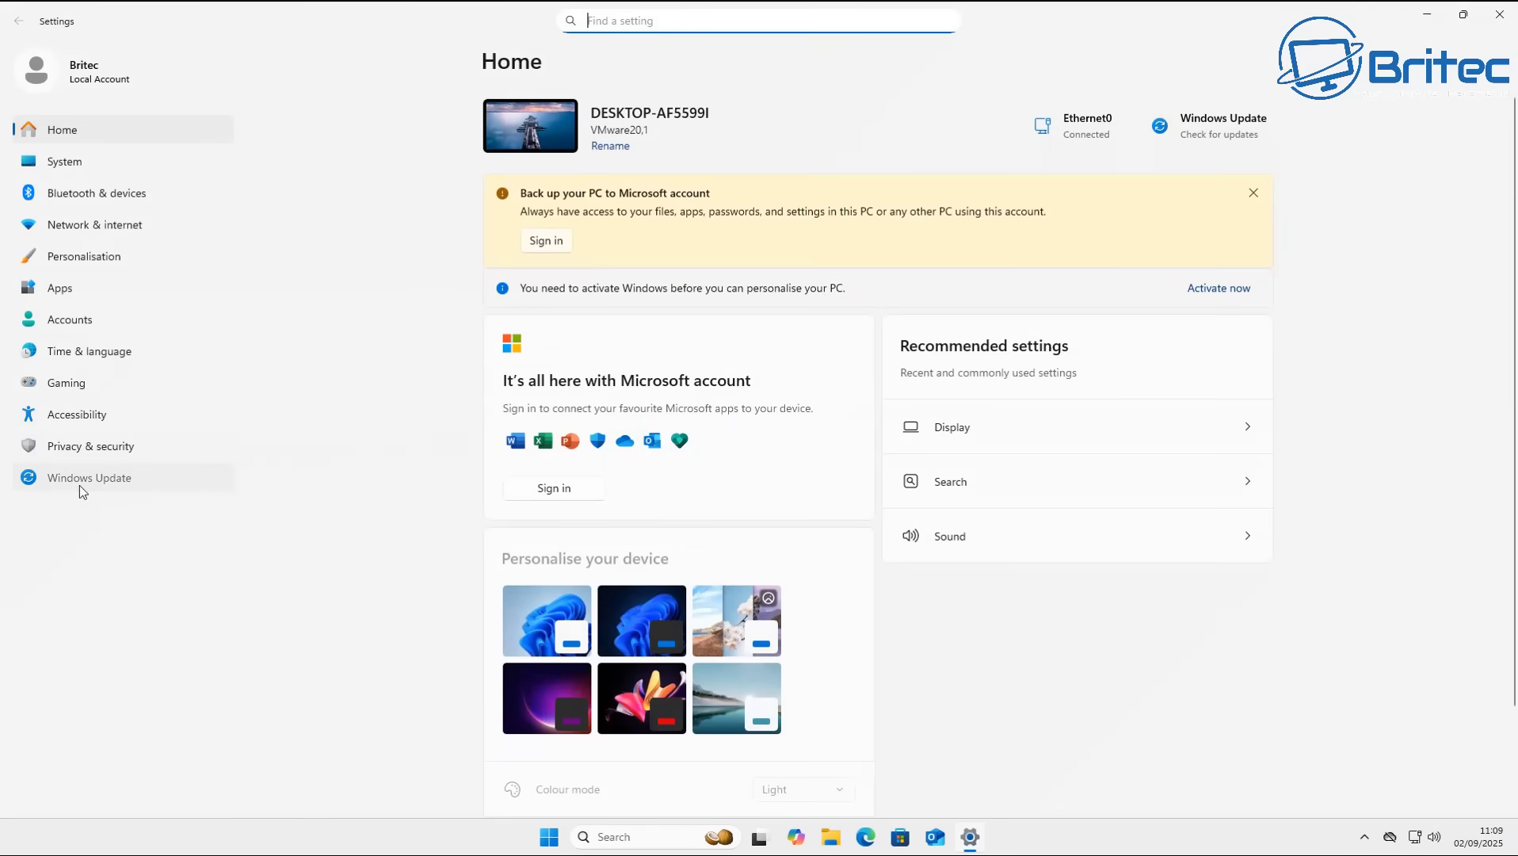
click(79, 487)
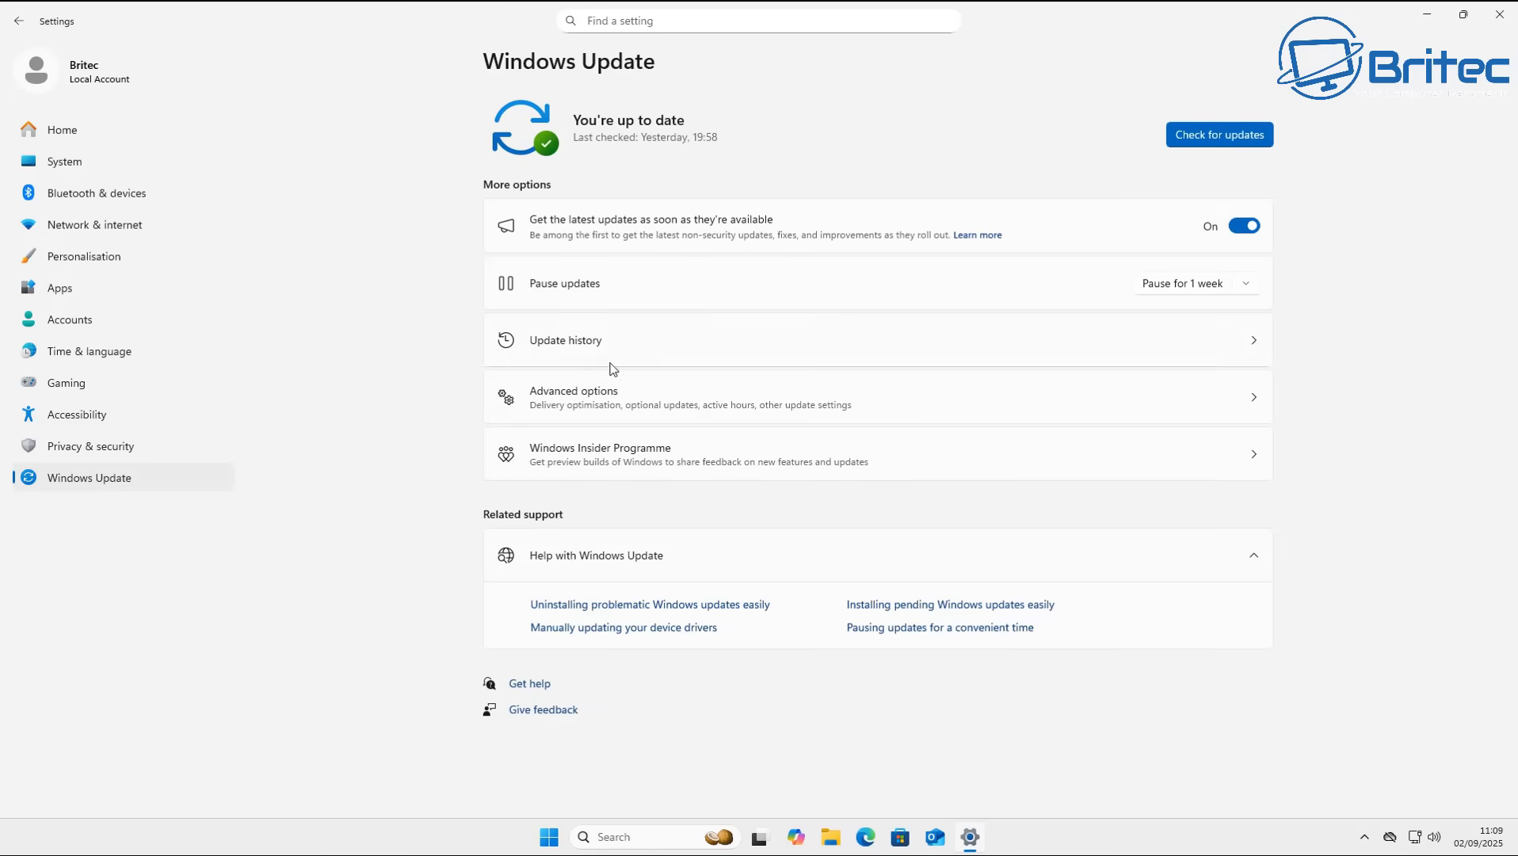
Step: Look for KB5063878 in the update history, highlight its number, and compare it with the list of uninstallable updates
click(674, 342)
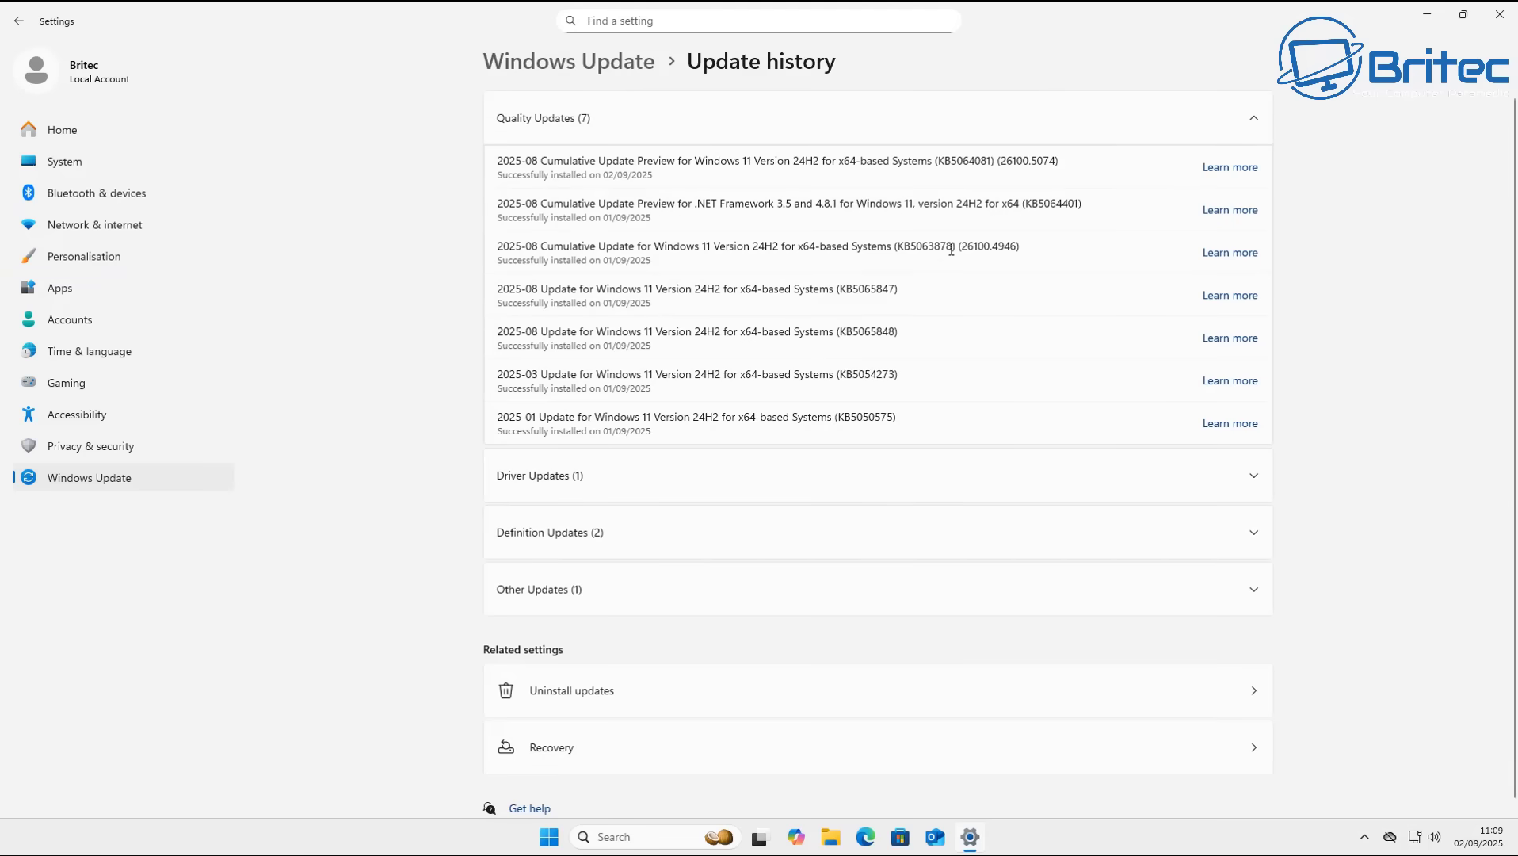
drag(955, 247, 895, 250)
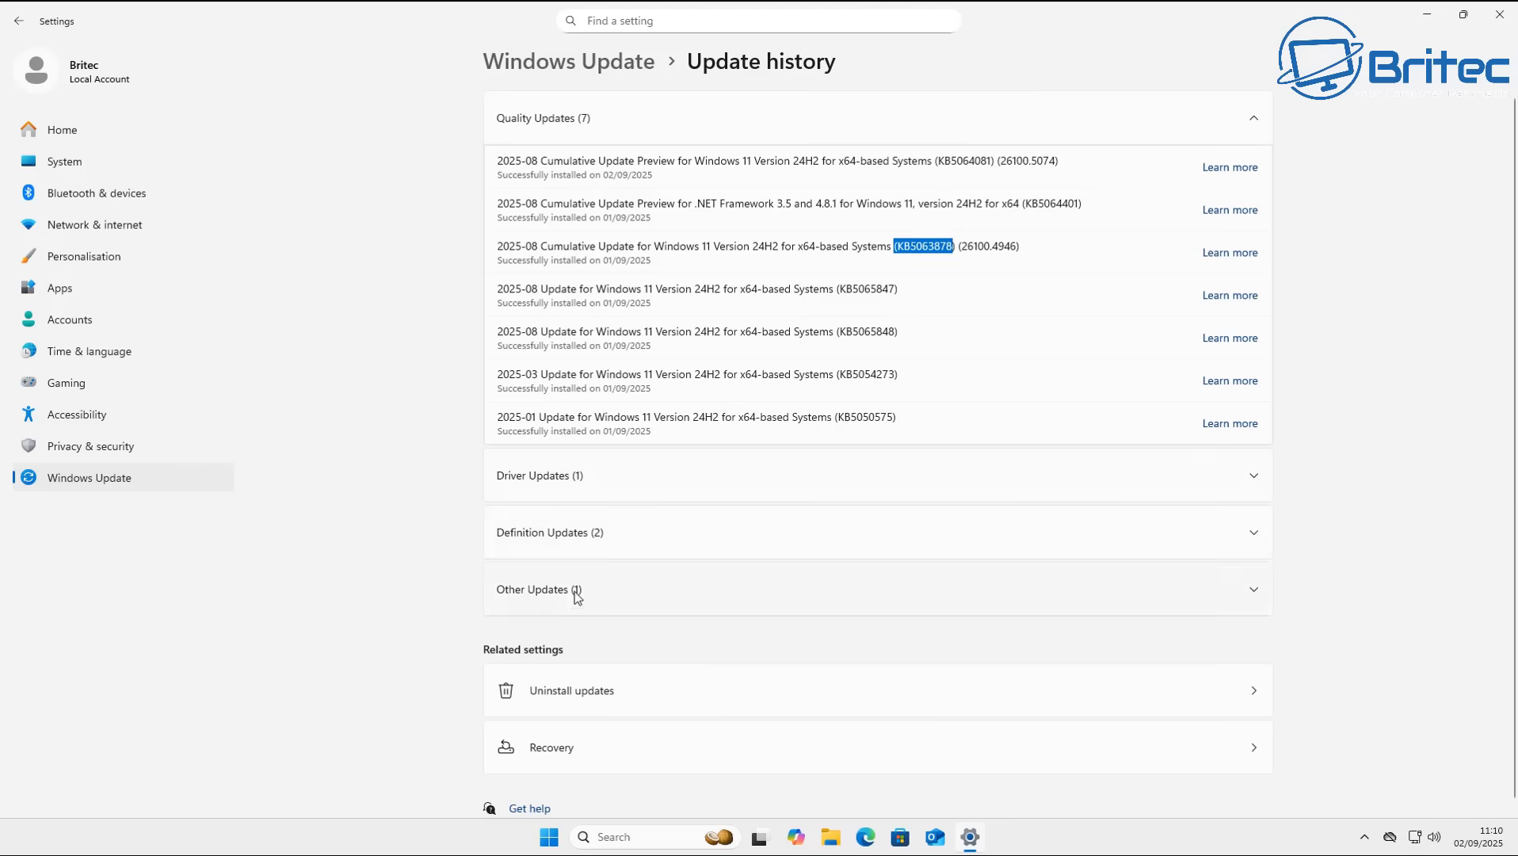
click(570, 692)
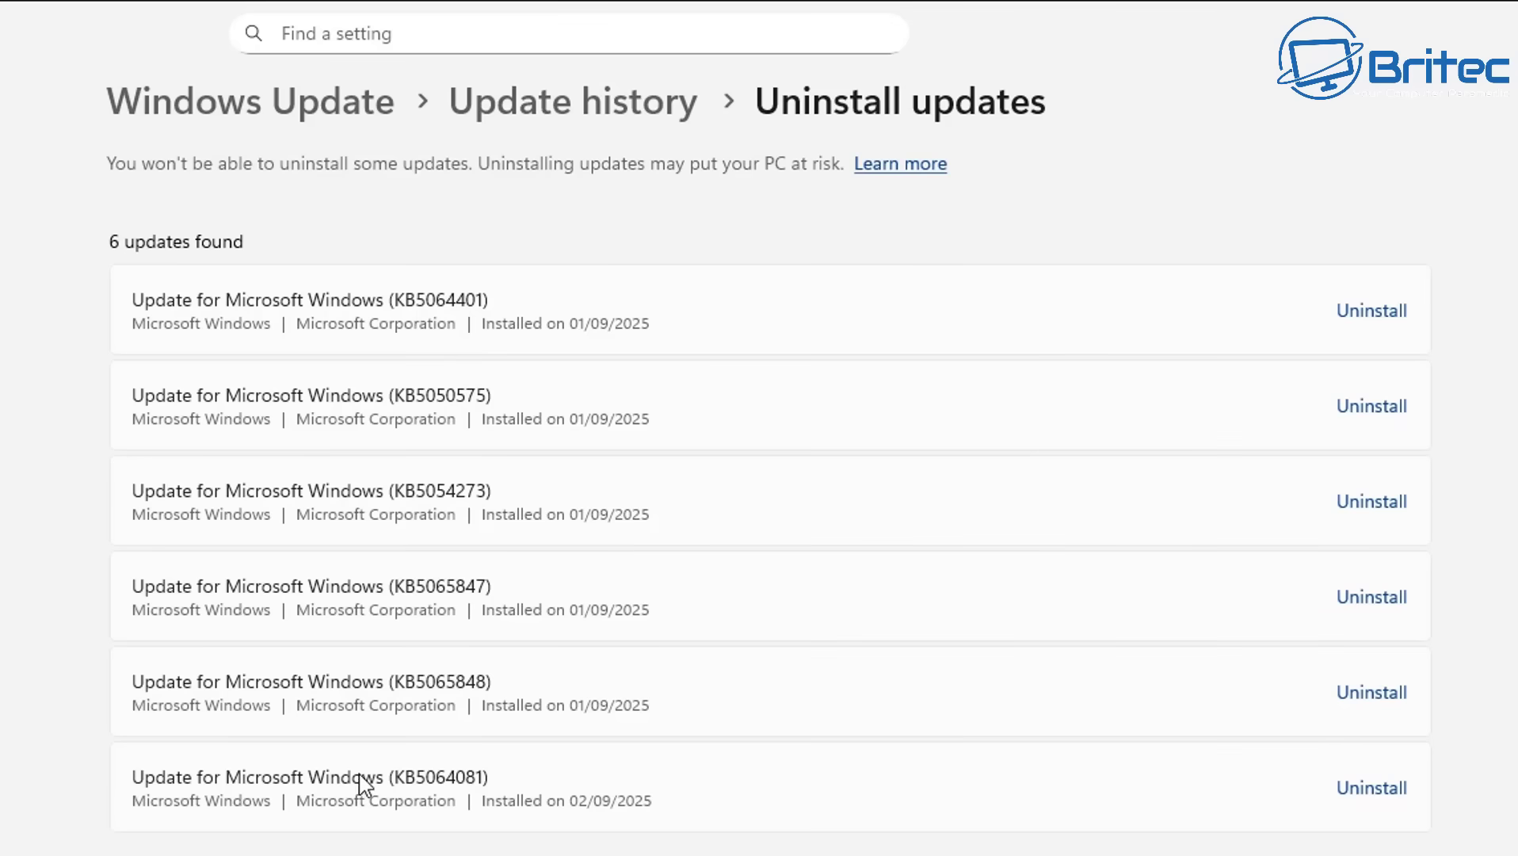
Step: Return to the update history to expand and collapse the driver updates section, and close Settings
key(alt+Left)
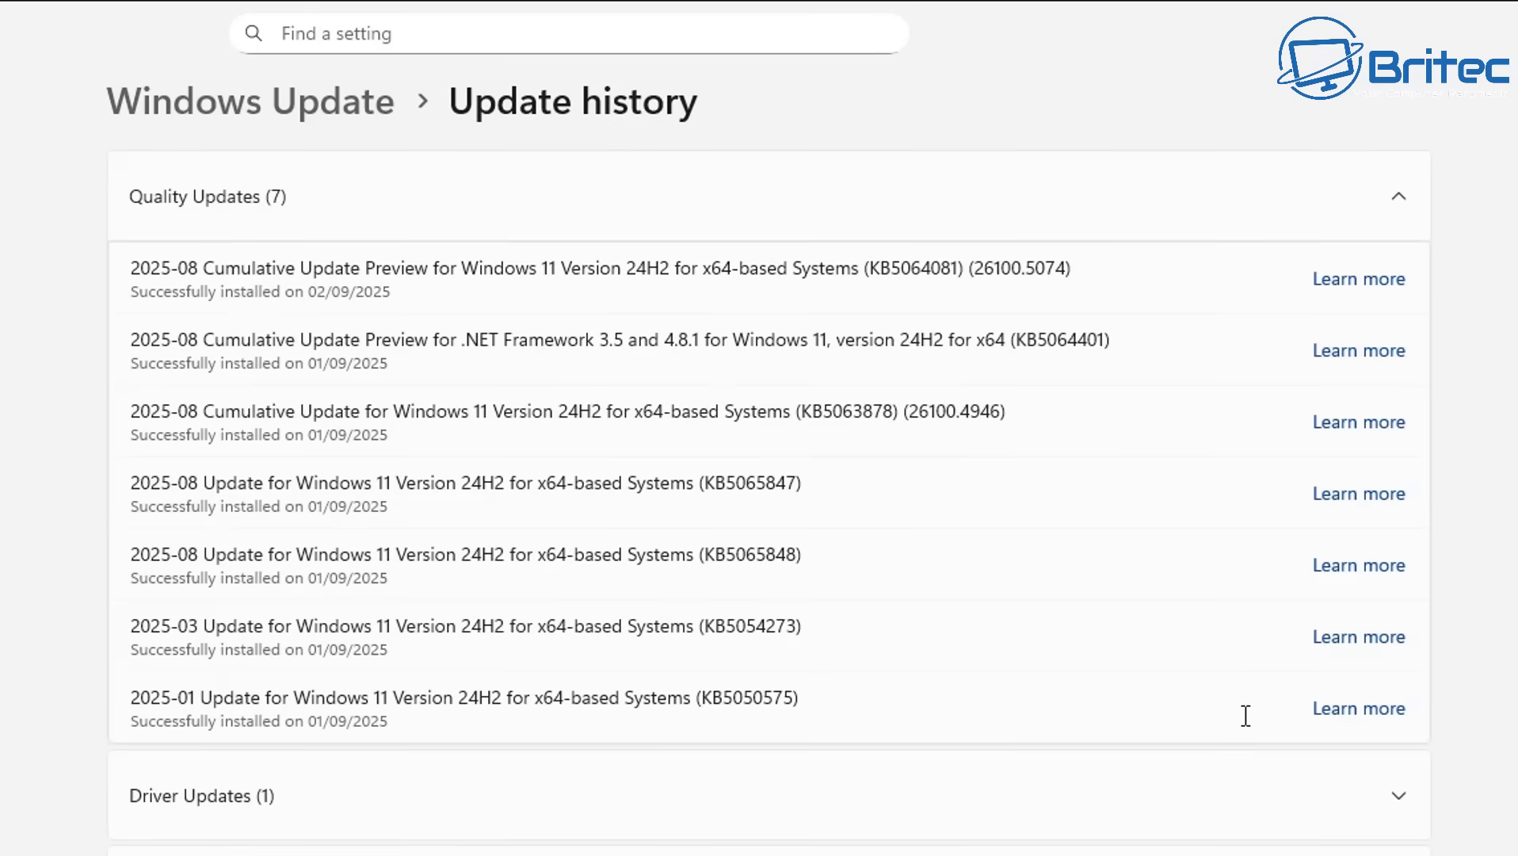
click(1410, 813)
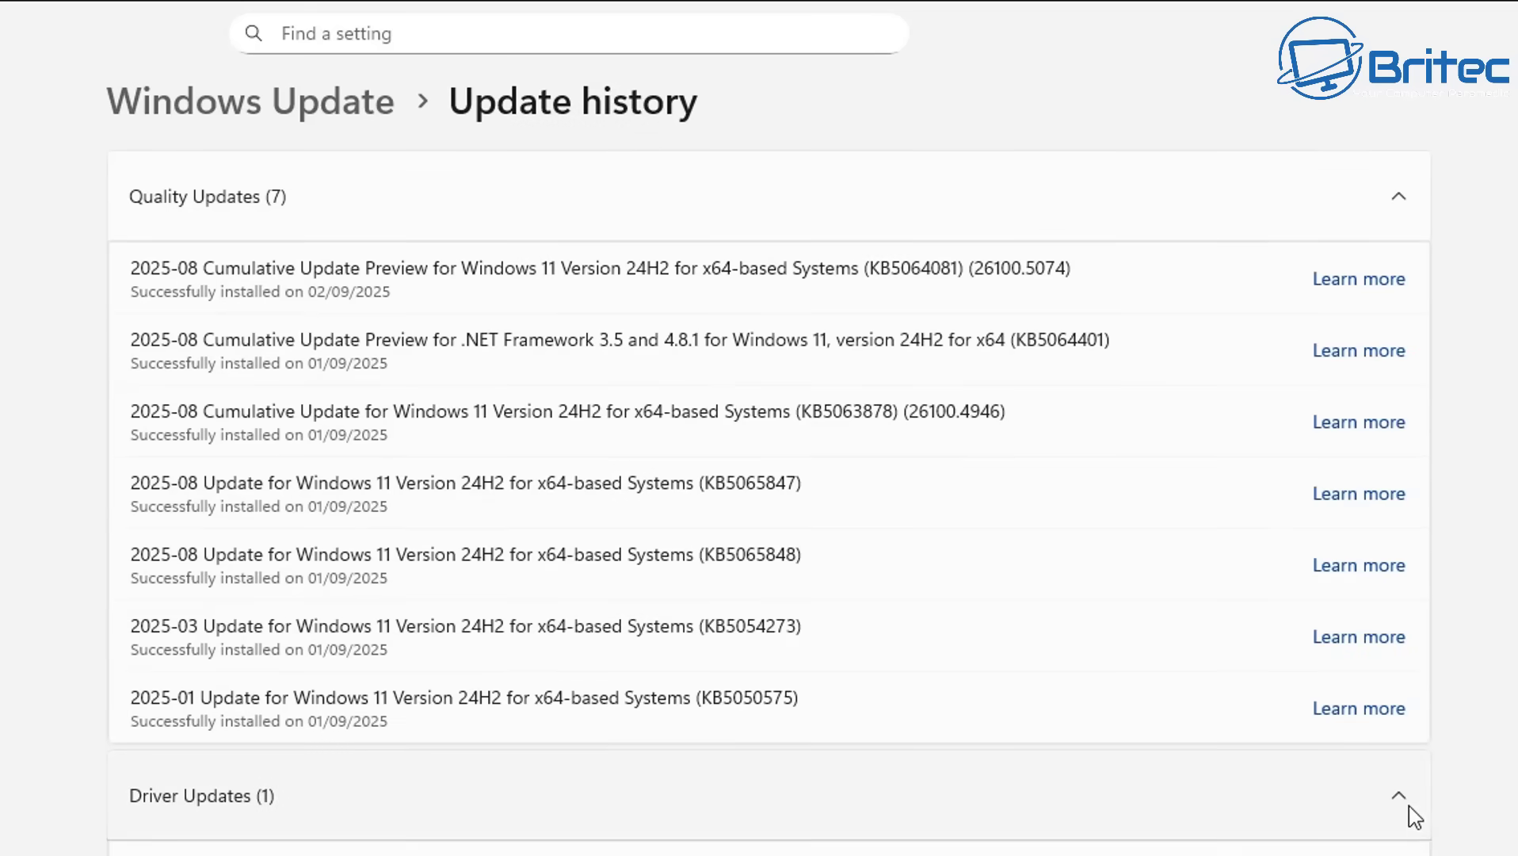
click(1415, 816)
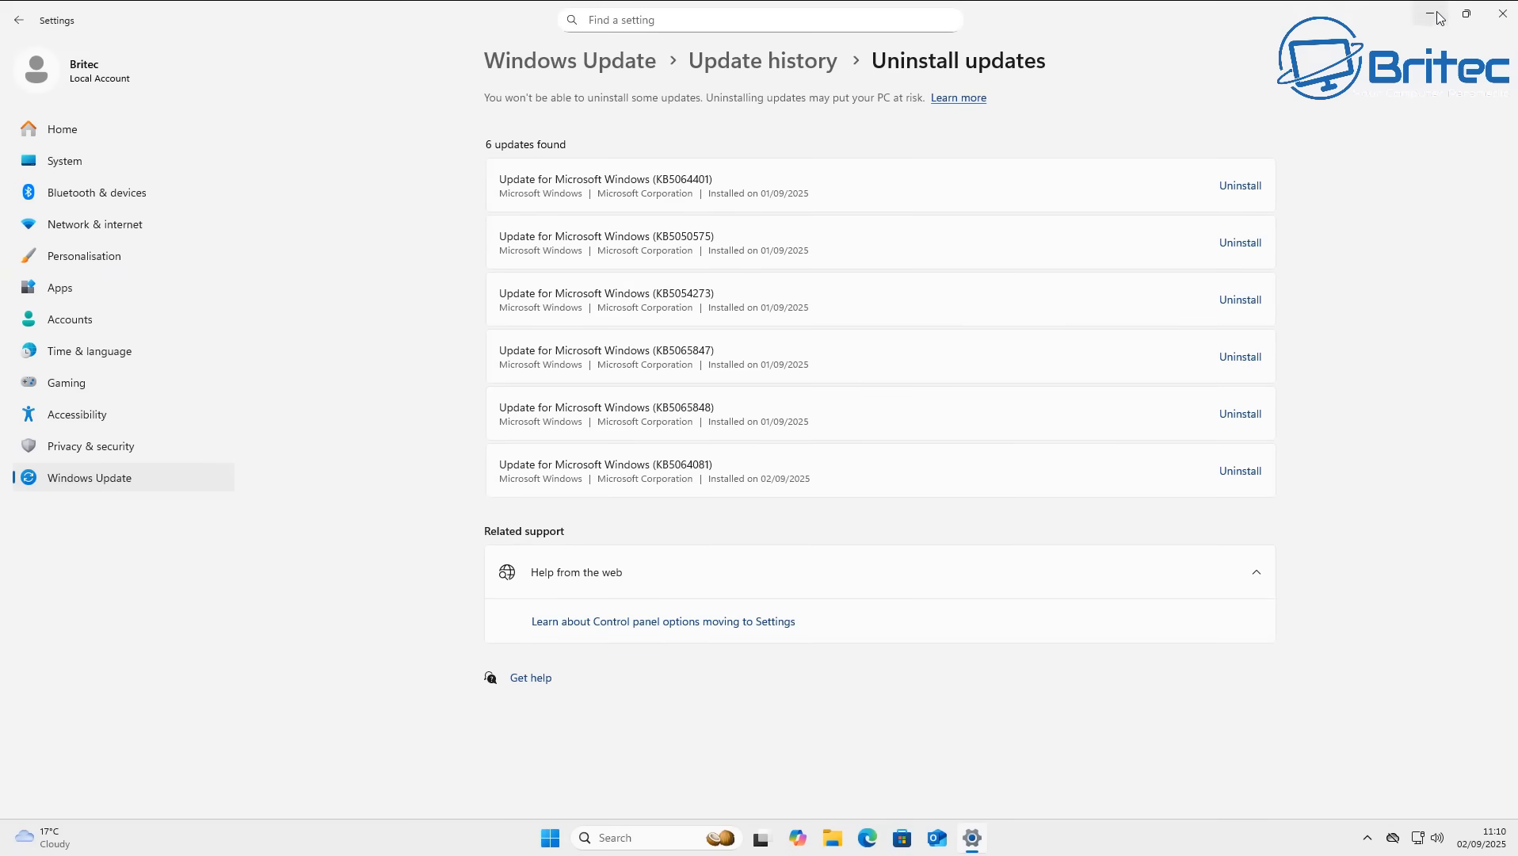
click(1499, 30)
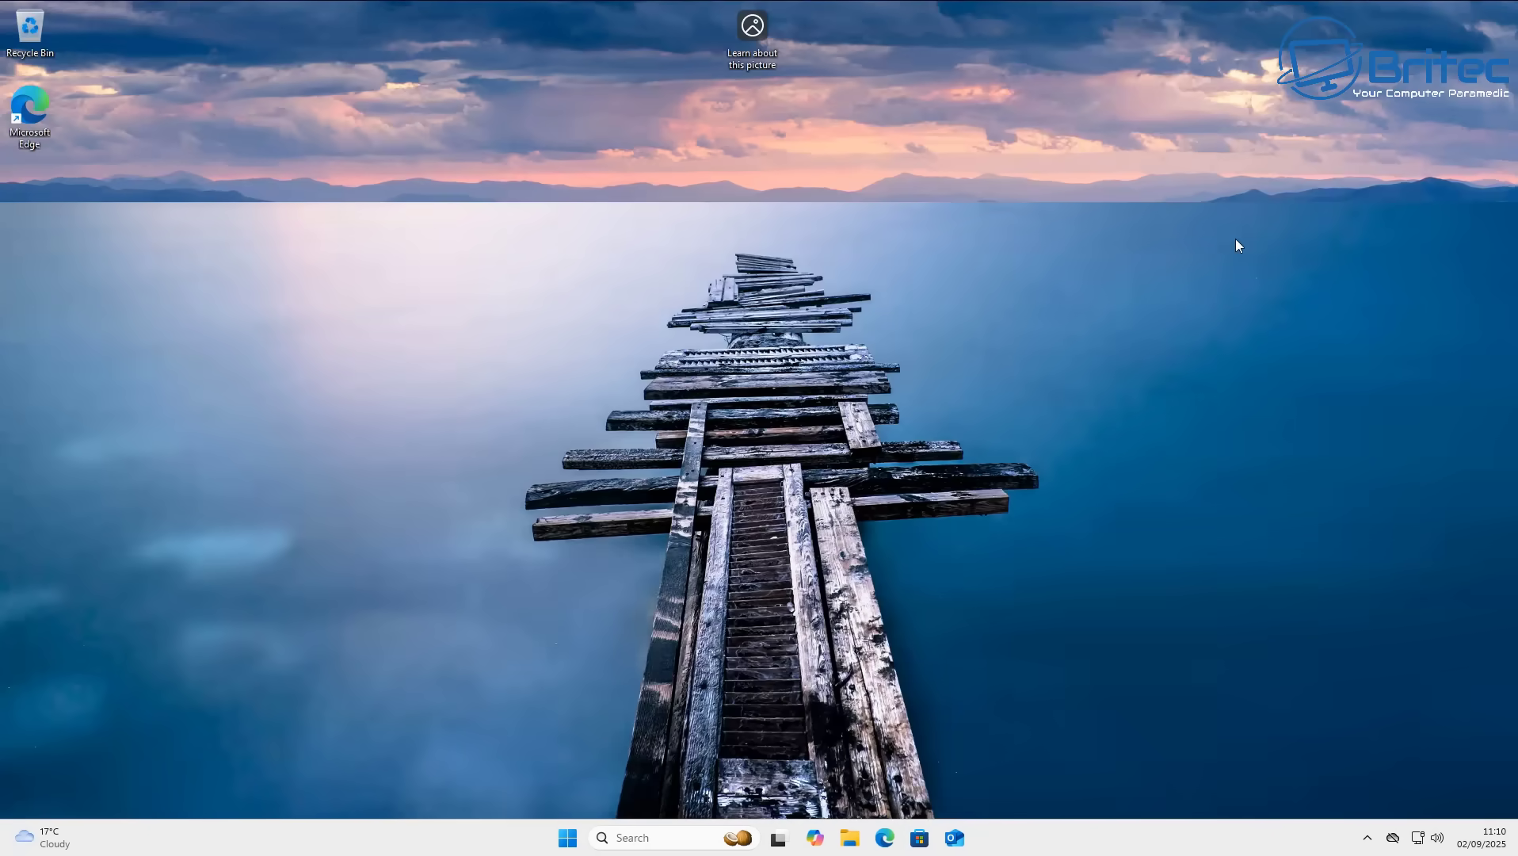